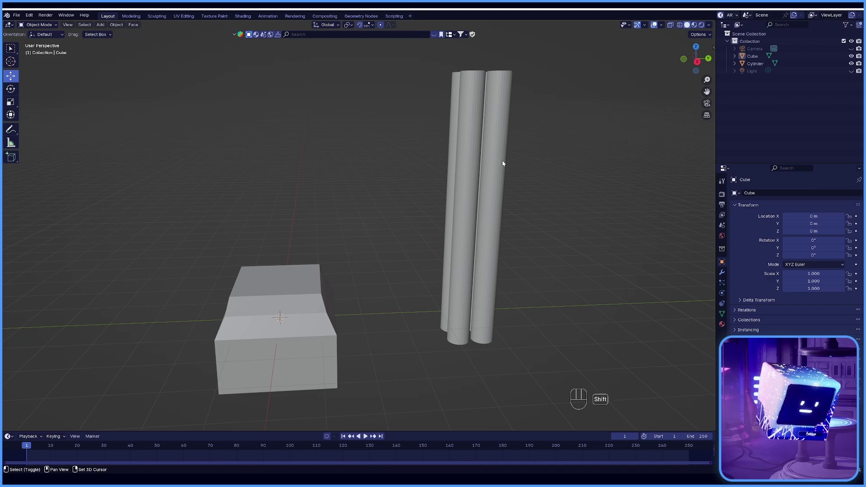
Select the four bottom end faces of the Cylinder object in Edit Mode and snap the 3D cursor to their centre
middle_click_drag(503, 162, 392, 190, "shift")
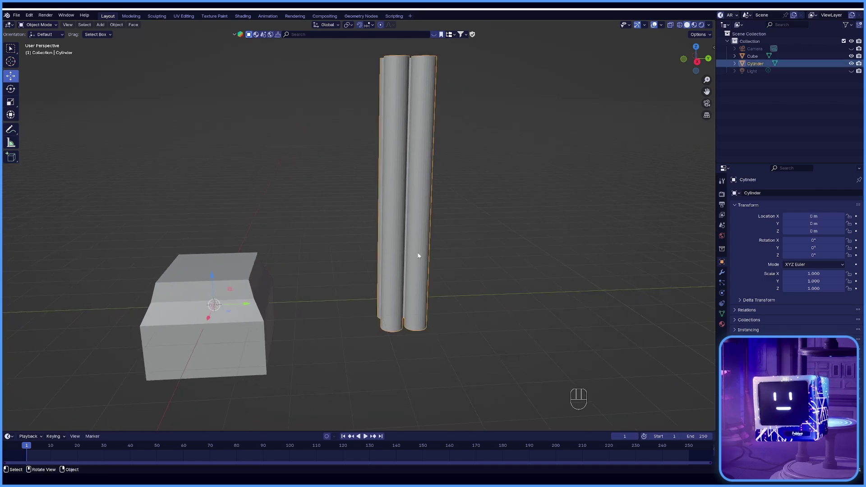
middle_click_drag(418, 256, 429, 232)
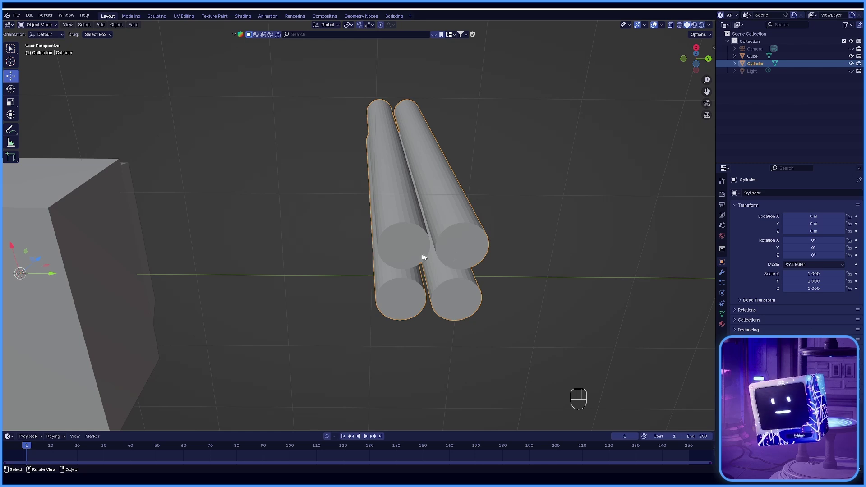
middle_click_drag(331, 252, 402, 248)
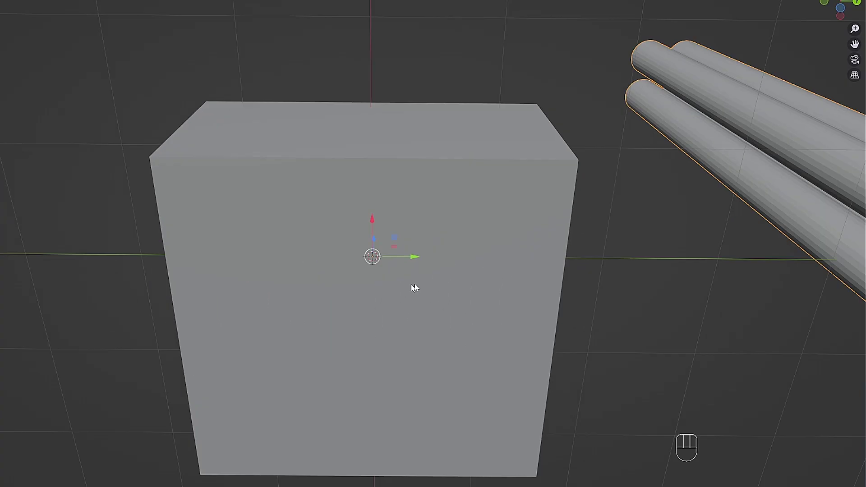
middle_click_drag(415, 288, 399, 194)
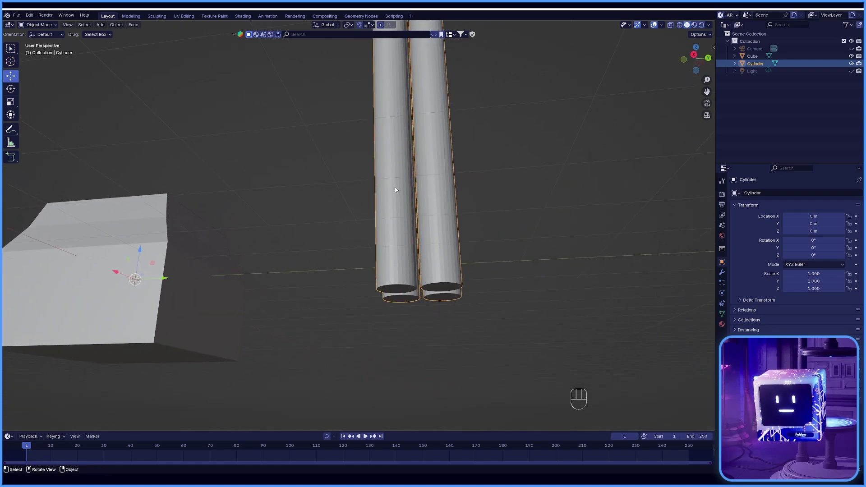
key("Tab")
left_click(456, 190)
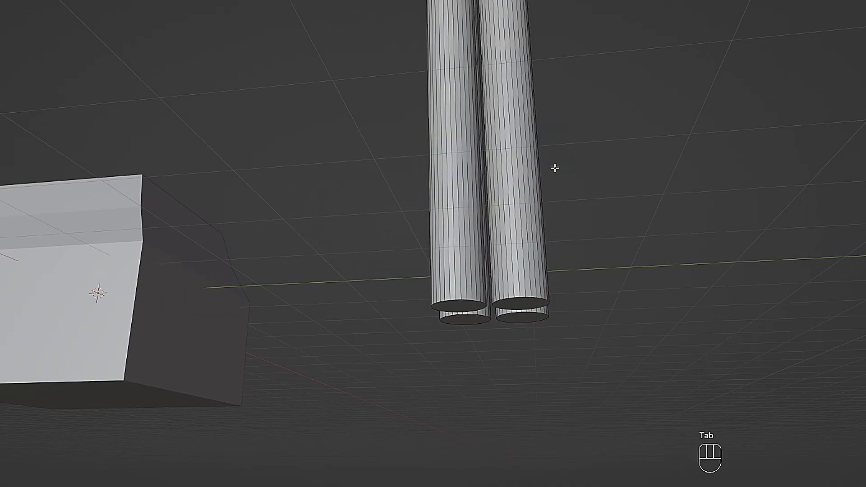
left_click(396, 142)
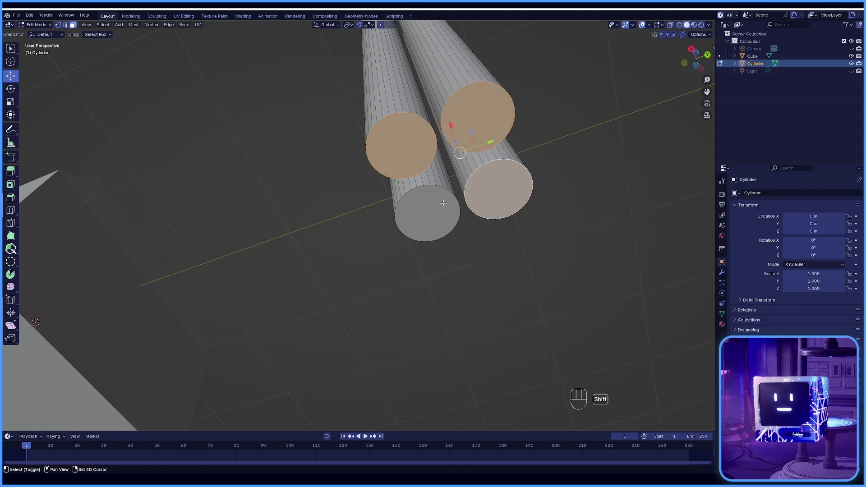
middle_click_drag(495, 151, 468, 178, "shift")
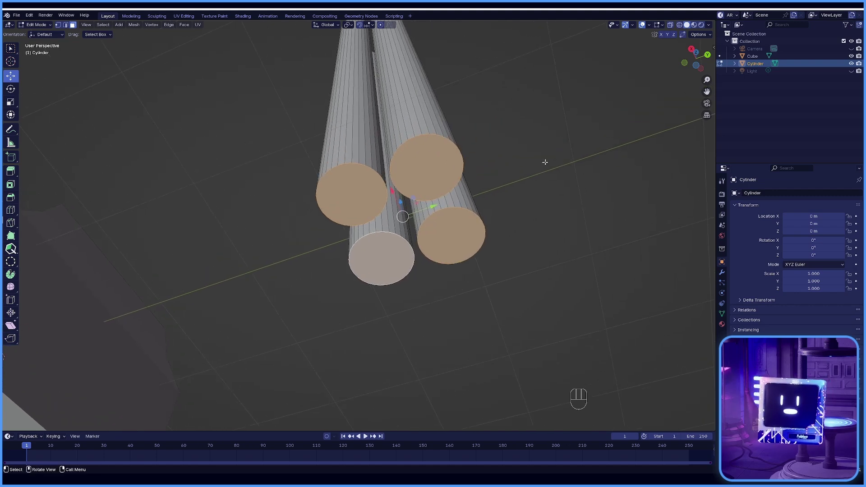
key("shift+s")
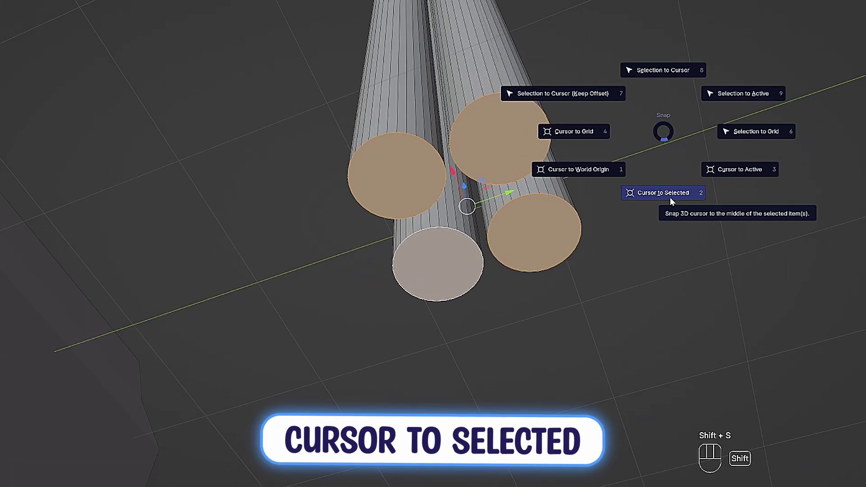
left_click(670, 197)
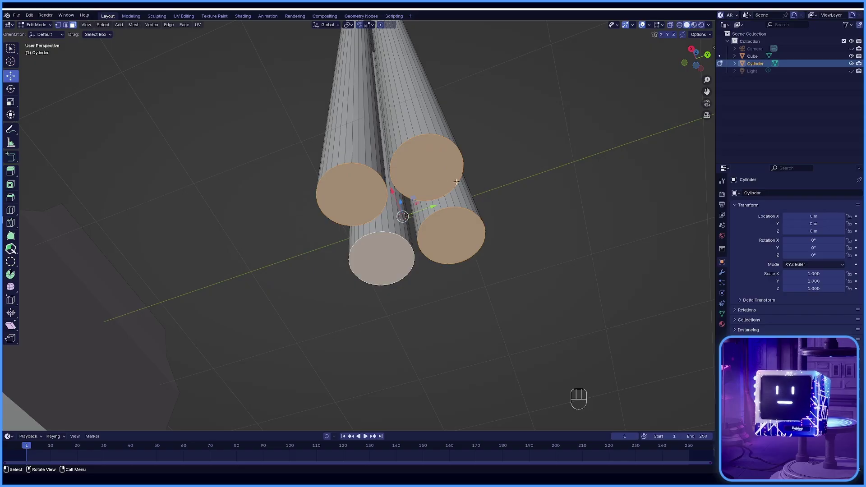
key("alt+a")
Return the Cylinder object to Object Mode and set its origin to the 3D cursor
middle_click_drag(453, 172, 415, 181)
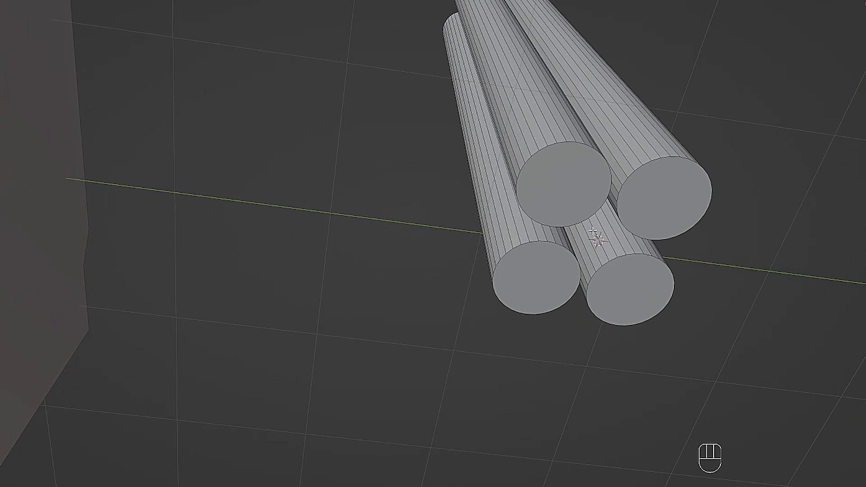
middle_click_drag(593, 231, 584, 255)
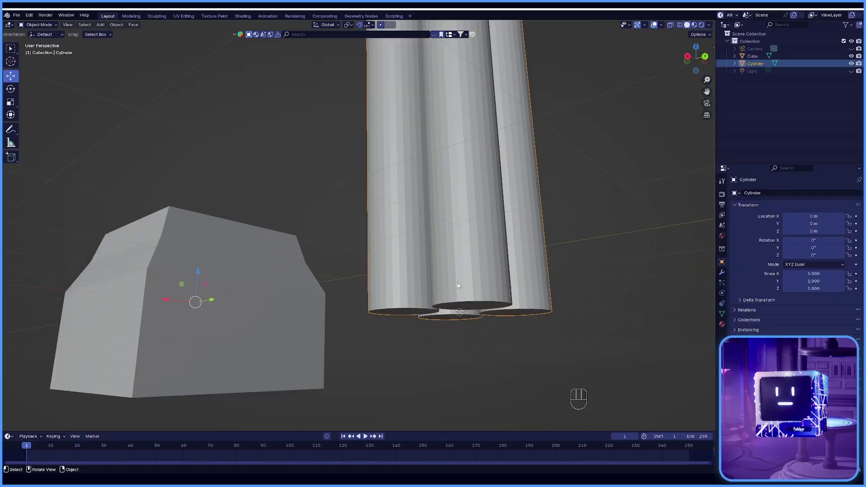
scroll(458, 283, "up", 3)
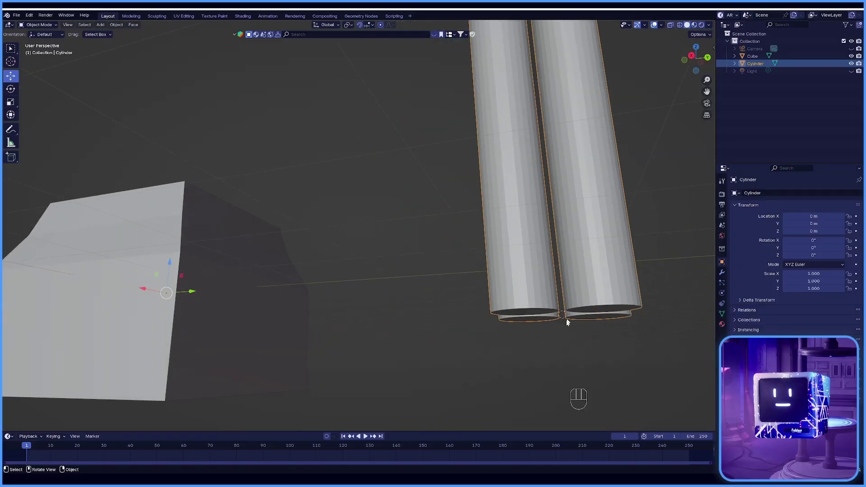
middle_click_drag(557, 314, 546, 308, "shift")
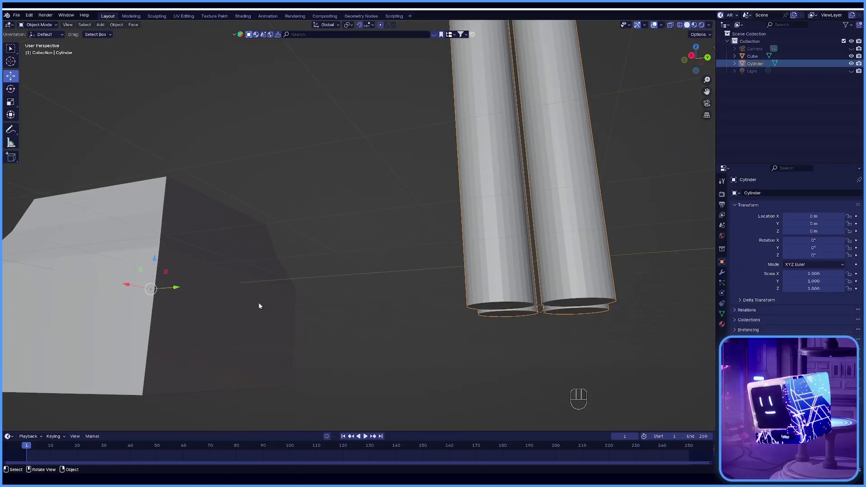
middle_click_drag(260, 306, 269, 305)
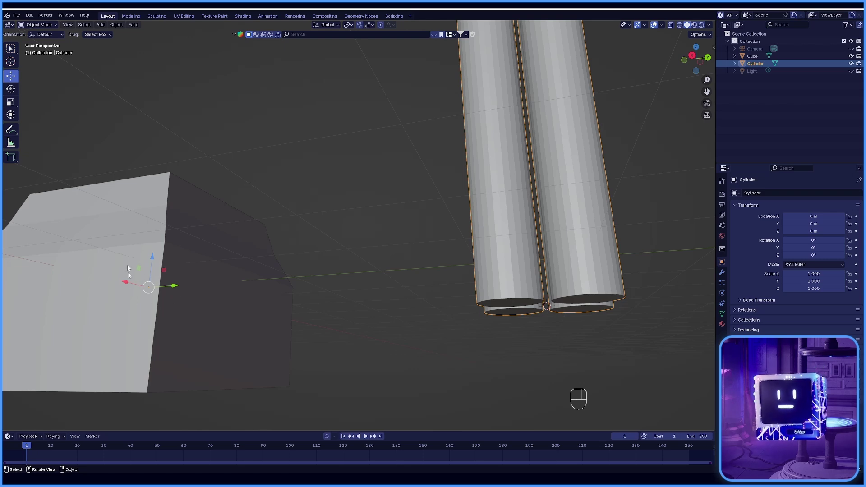
middle_click_drag(280, 249, 420, 236)
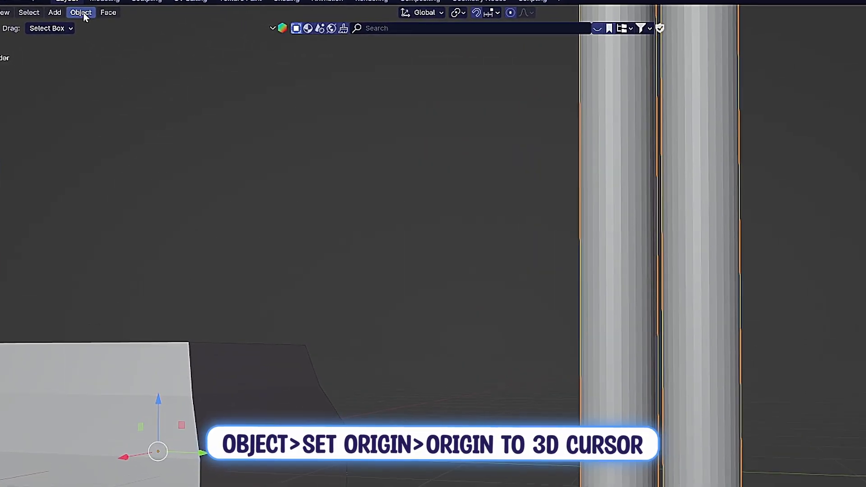
left_click(116, 24)
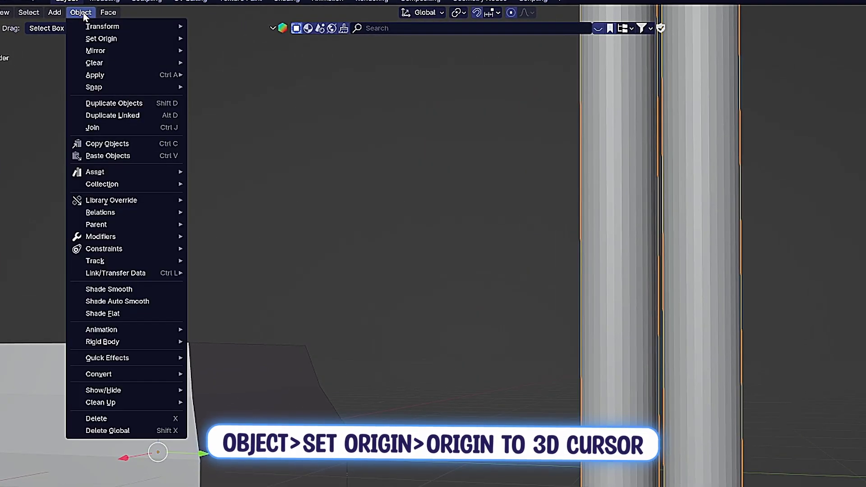
mouse_move(97, 38)
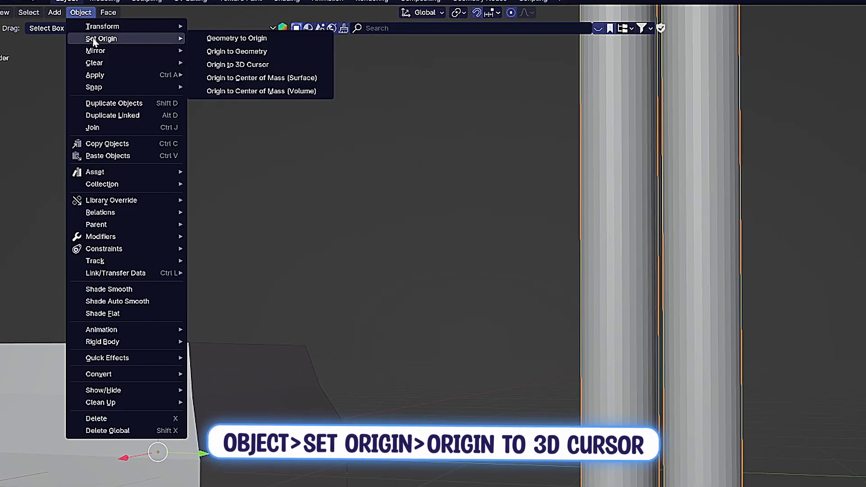
left_click(244, 65)
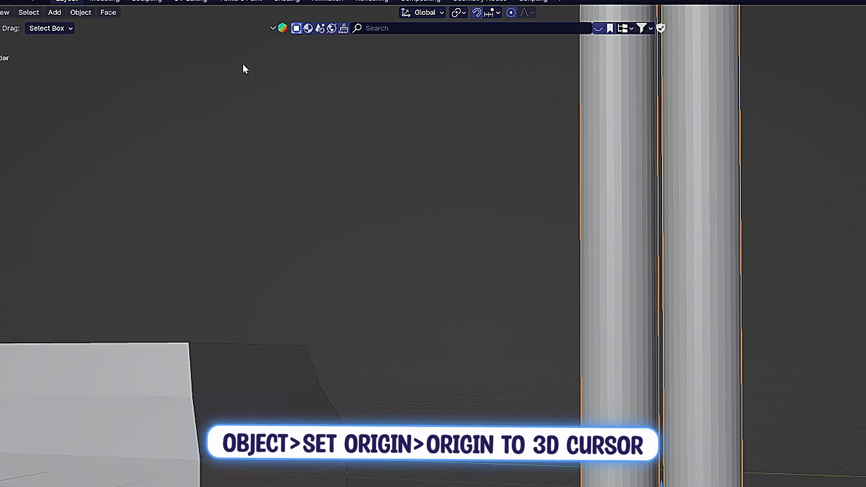
Snap the 3D cursor to the centre of the Cube object's top face in Edit Mode, and return to Object Mode
middle_click_drag(273, 83, 503, 224)
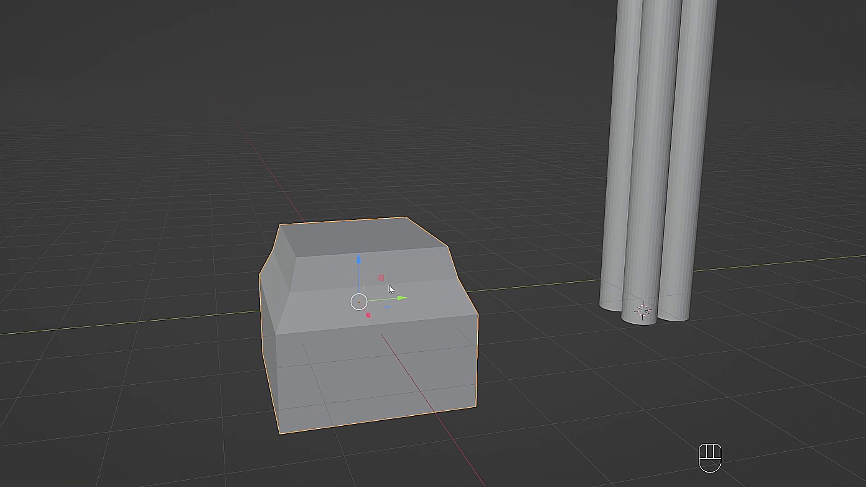
key("Tab")
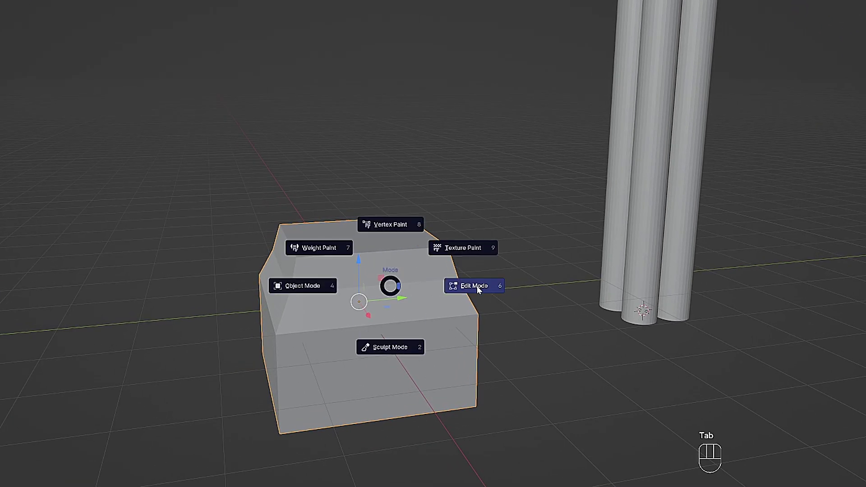
left_click(475, 288)
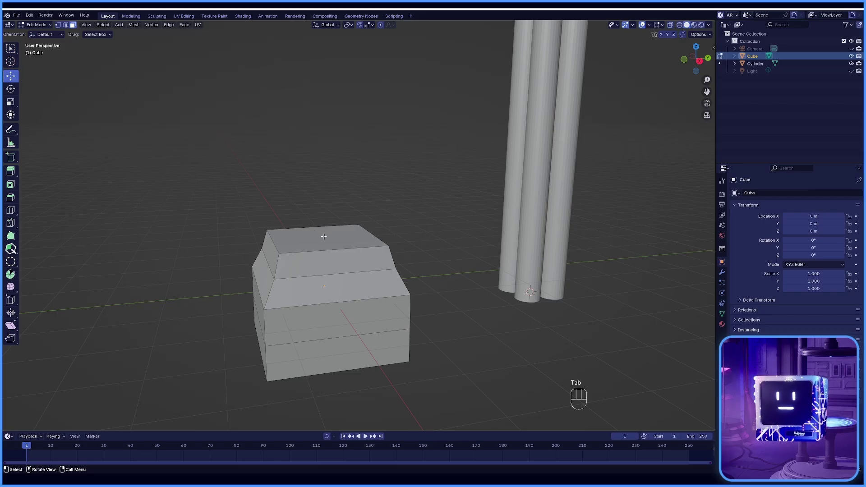
middle_click_drag(323, 237, 319, 227)
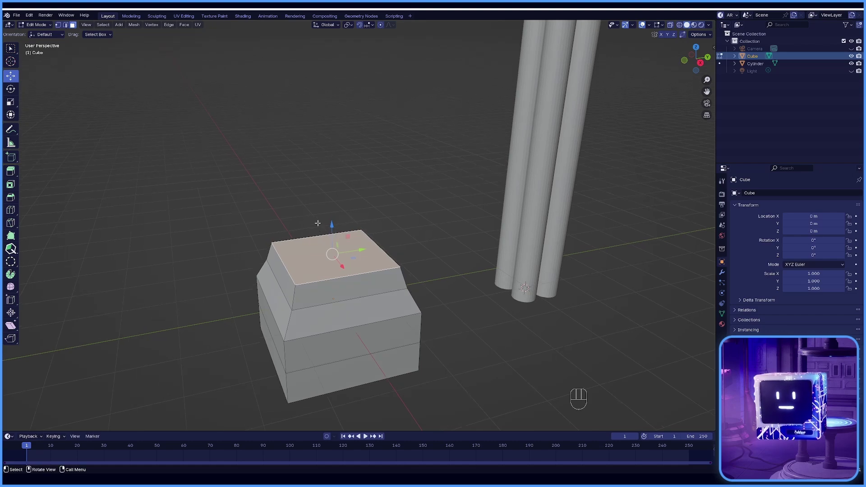
key("shift+s")
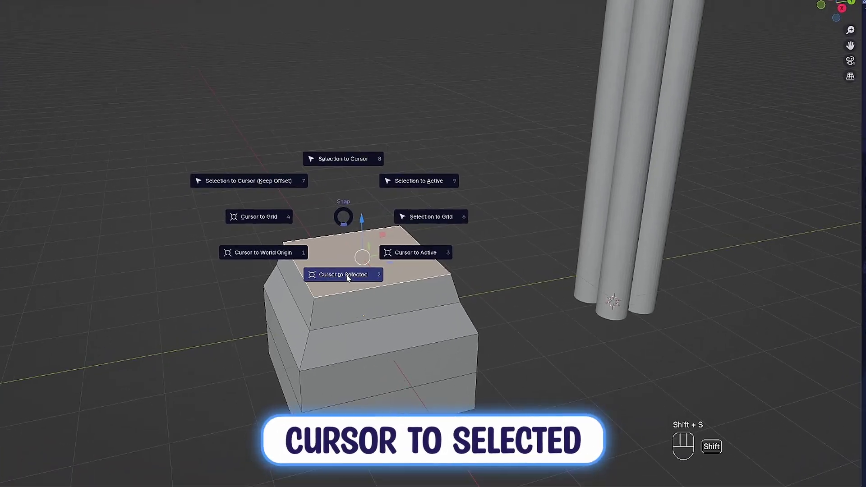
left_click(319, 268)
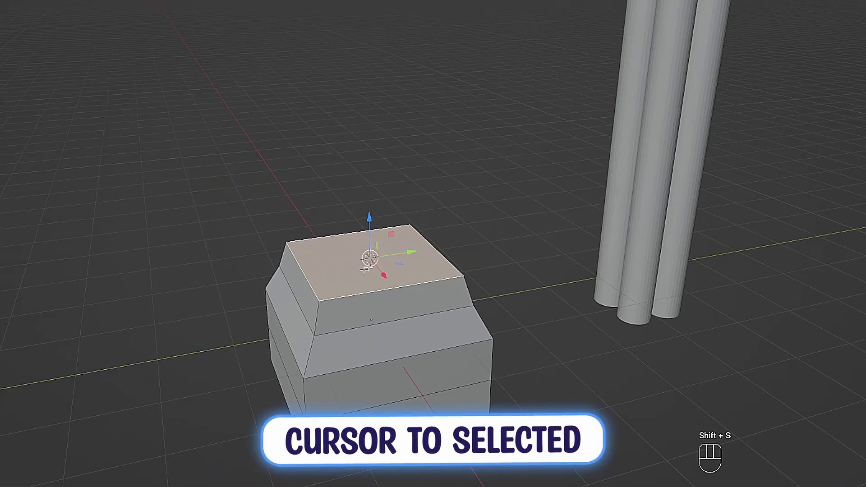
middle_click_drag(357, 270, 422, 214)
key("Tab")
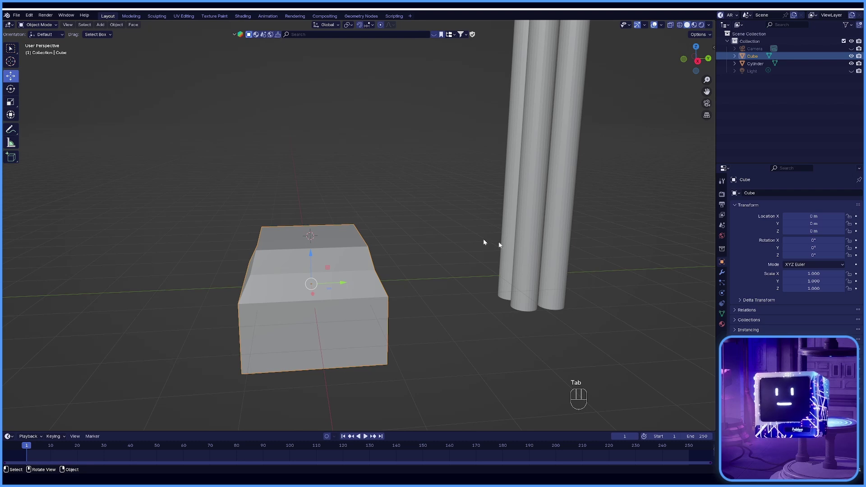
Snap the Cylinder object to the 3D cursor with Selection to Cursor so it stands on top of the Cube
middle_click_drag(525, 221, 483, 205, "shift")
left_click(482, 205)
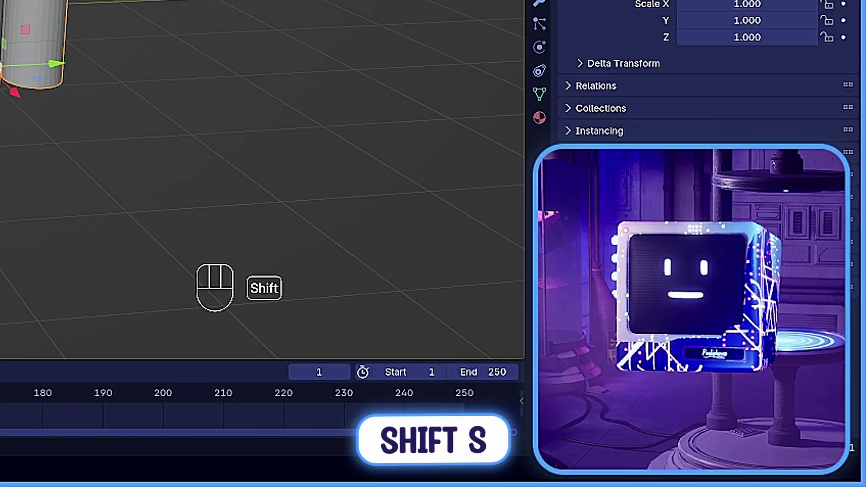
key("shift+s")
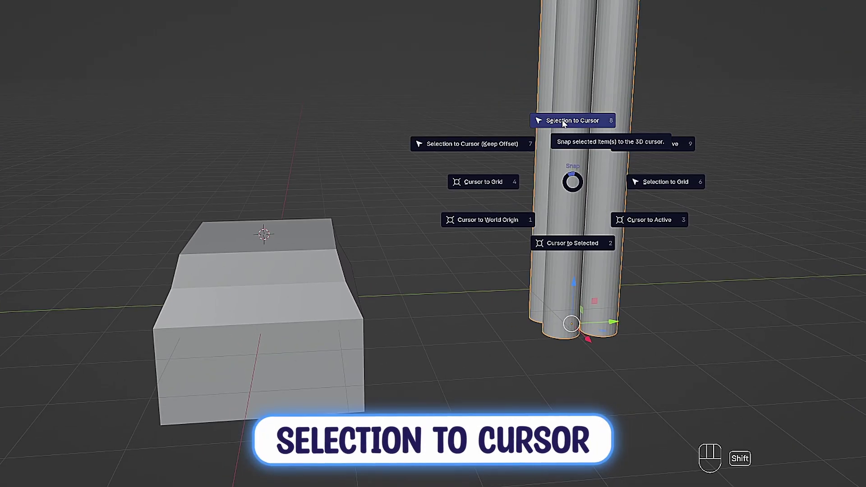
left_click(479, 155)
middle_click_drag(479, 155, 369, 257)
scroll(391, 266, "down", 3)
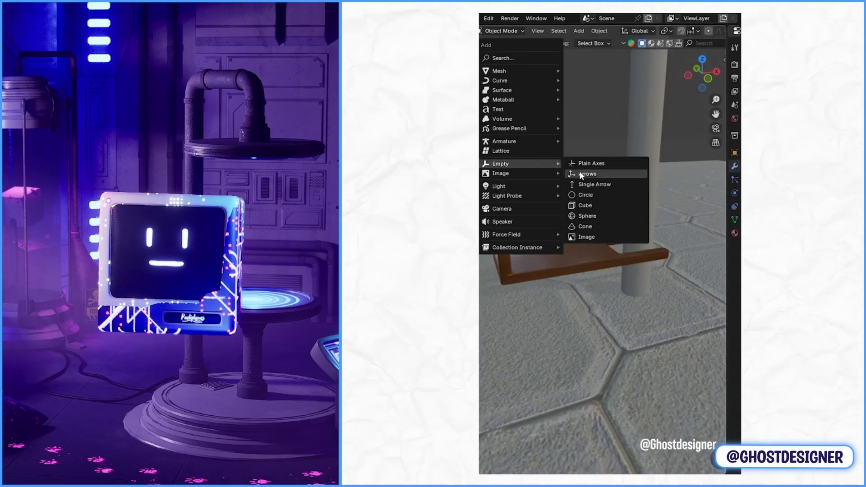
Add an empty to the scene and place it on the post next to the wooden step
left_click(582, 174)
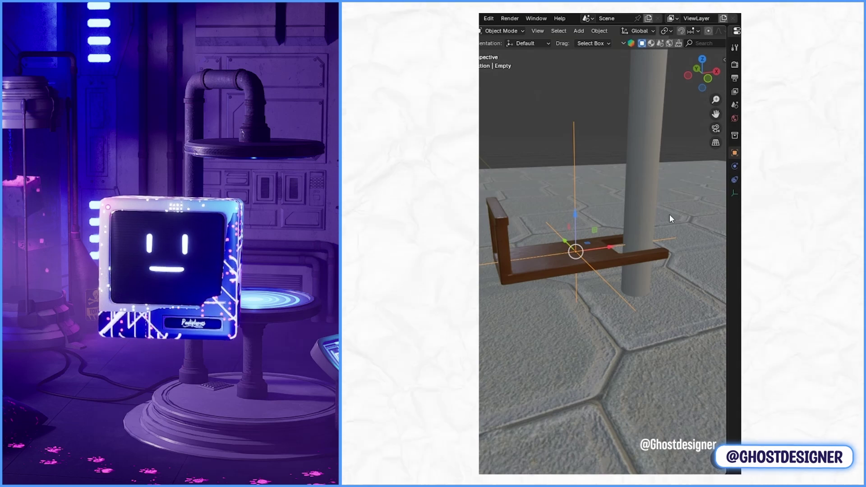
key("ctrl+a")
left_click(646, 215)
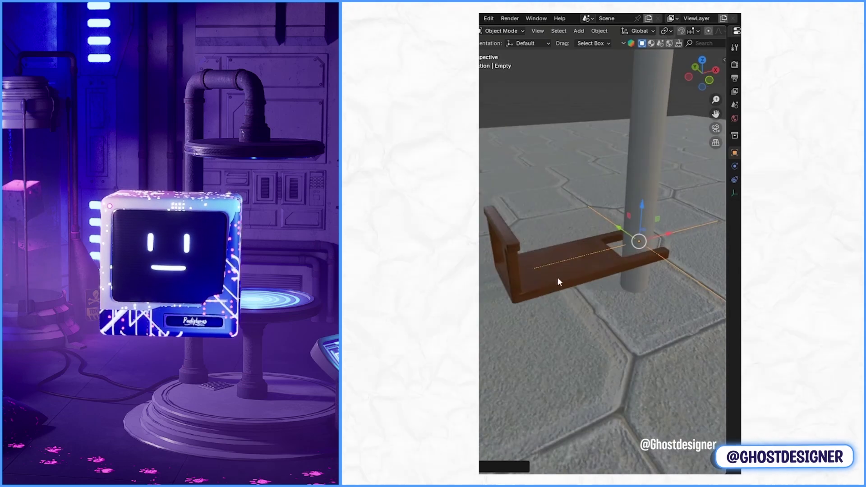
Select the wooden step and add an Array modifier to it
left_click(556, 277)
left_click_drag(726, 203, 607, 171)
mouse_move(640, 72)
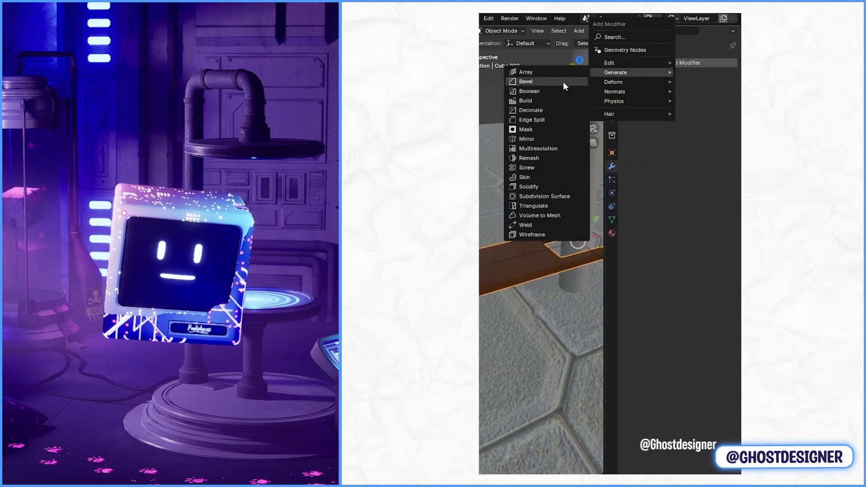
left_click(548, 75)
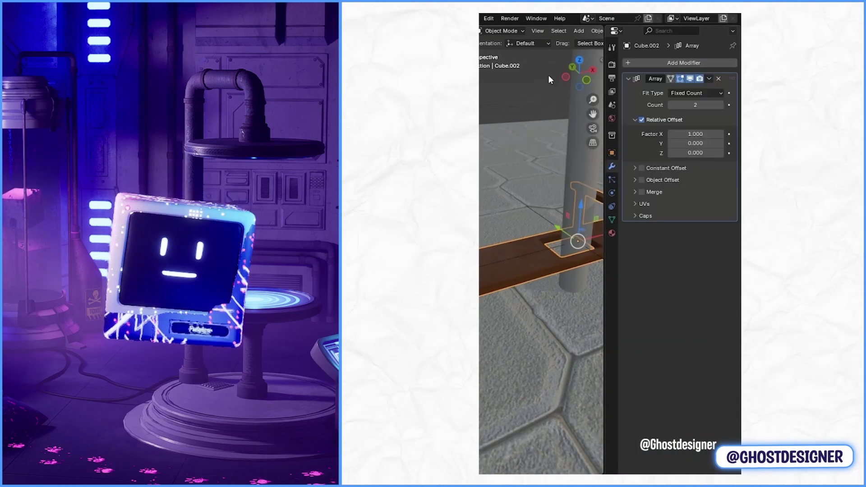
Turn off the array's Relative Offset and enable Object Offset, picking the empty as the offset object
left_click(641, 120)
left_click(642, 180)
left_click(634, 181)
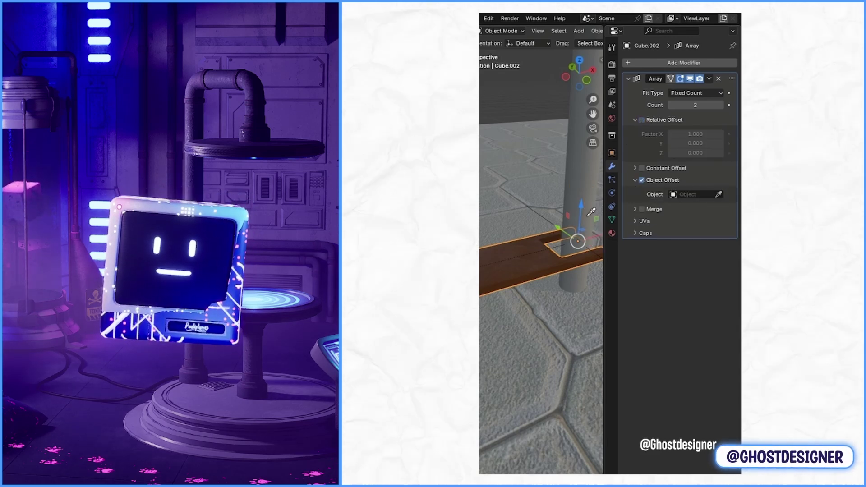
left_click(547, 215)
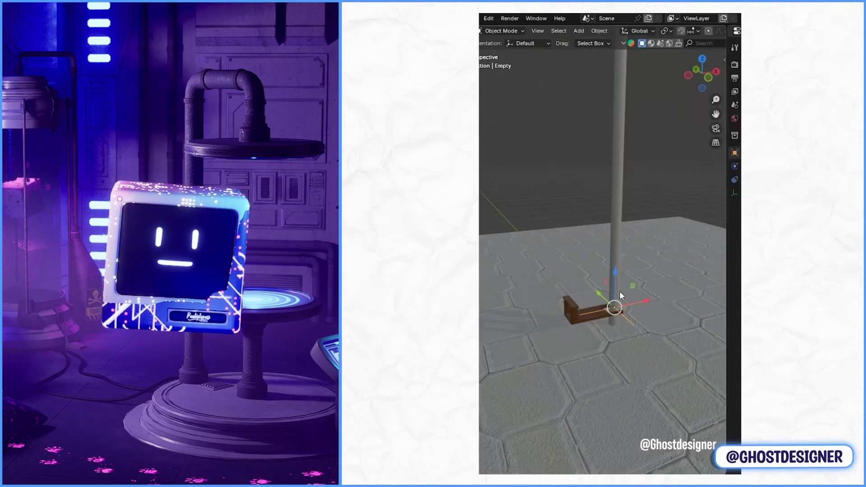
Move the empty slightly upward along the post to stack the arrayed wooden steps vertically
left_click(619, 291)
key("g")
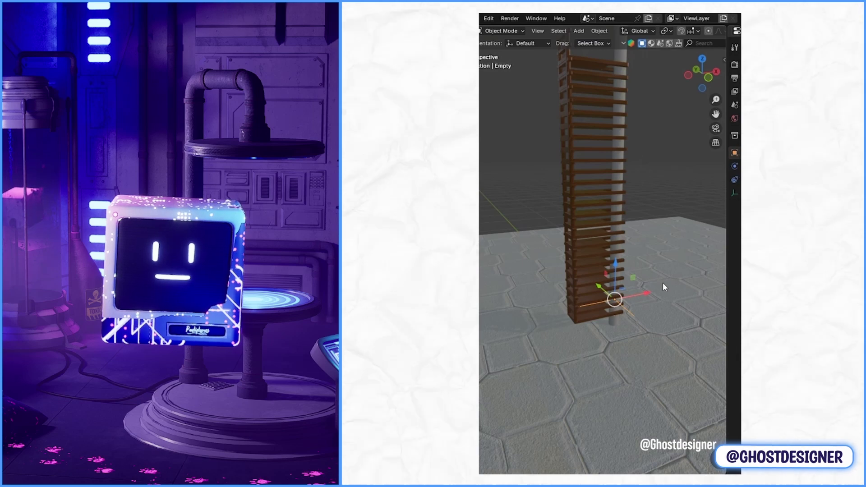
Rotate the empty slightly around the Z axis to fan the arrayed wooden steps into a spiral staircase around the post
key("r")
key("z")
left_click(657, 301)
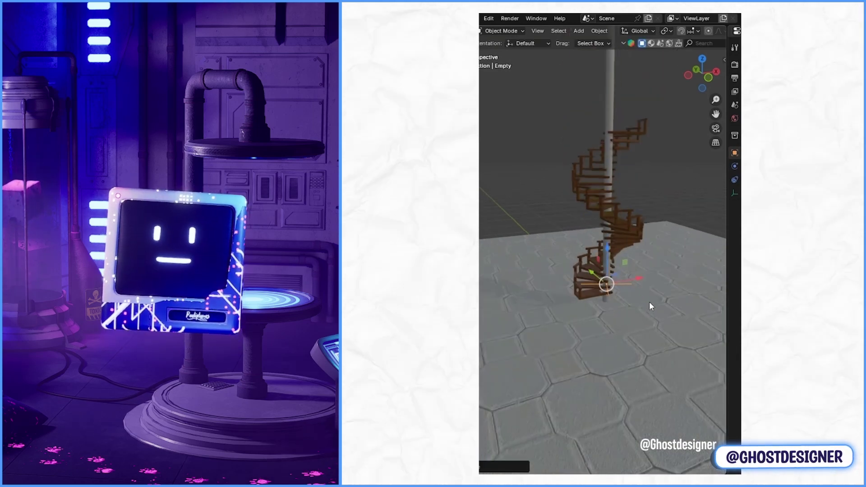
middle_click_drag(649, 302, 543, 324)
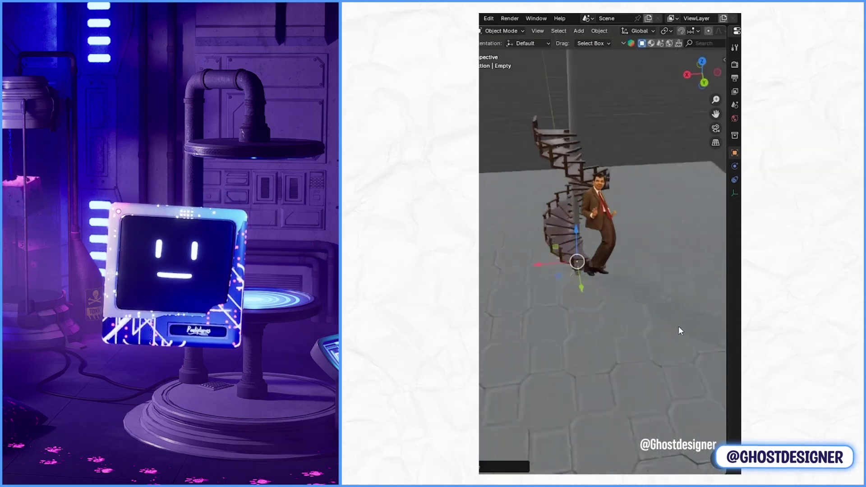
middle_click_drag(679, 326, 582, 313)
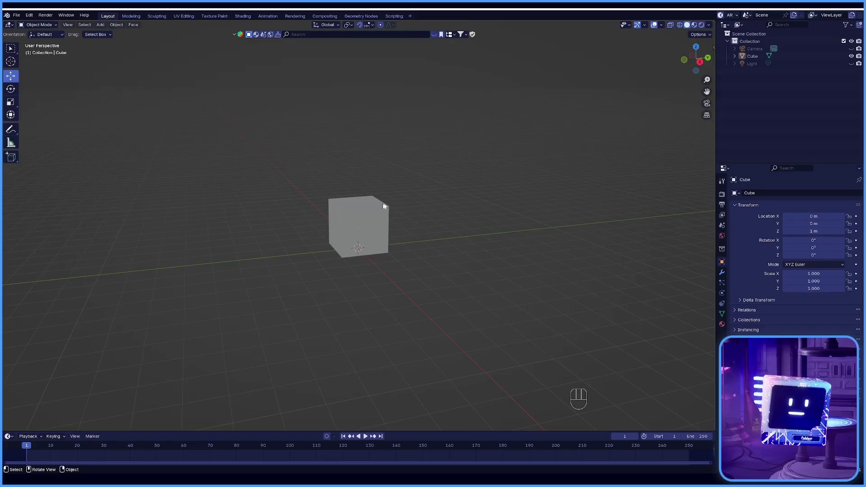
Flatten the cube's mesh into a thin, elongated slab and extrude an upright lip along one short end
left_click_drag(384, 206, 385, 239)
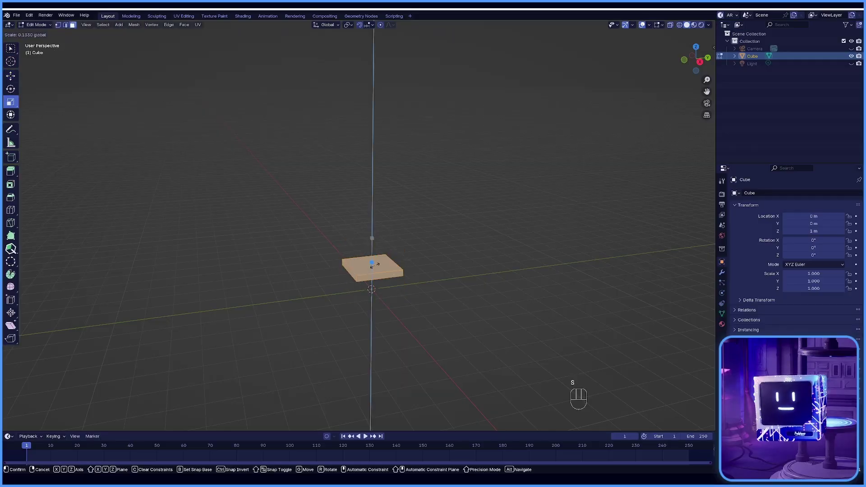
left_click(457, 259)
key("ctrl+r")
left_click(405, 286)
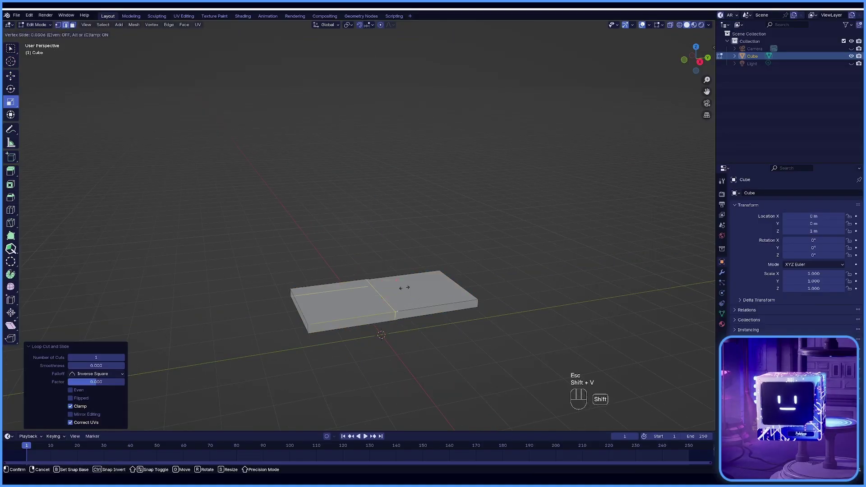
left_click(300, 295)
key("e")
left_click(307, 239)
Add lengthwise loop cuts to the slab and cut a rectangular notch into the middle of the end opposite the lip, closing its open sides
middle_click_drag(307, 239, 386, 271)
key("ctrl+r")
left_click(387, 305)
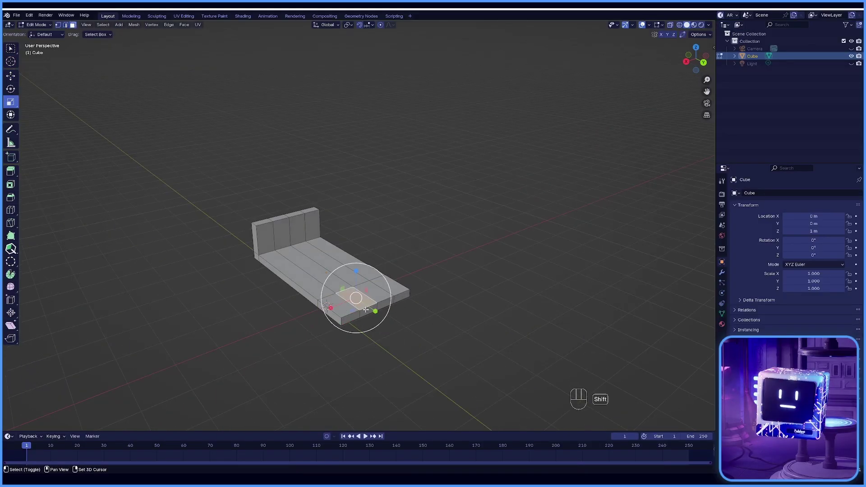
left_click(366, 310, "shift")
key("x")
middle_click_drag(366, 310, 394, 298)
scroll(288, 276, "up", 3)
key("f")
key("Tab")
scroll(372, 266, "down", 4)
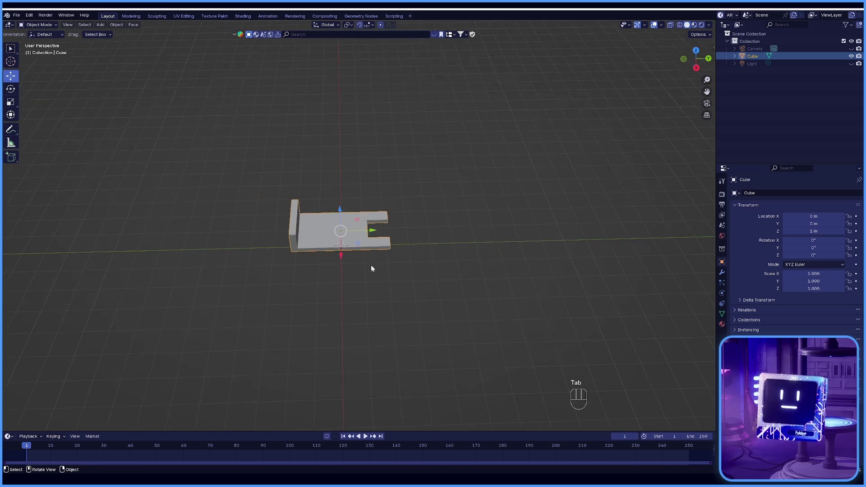
Add a cylinder at the world origin, scale it into a tall thin post and raise it along Z
left_click(100, 25)
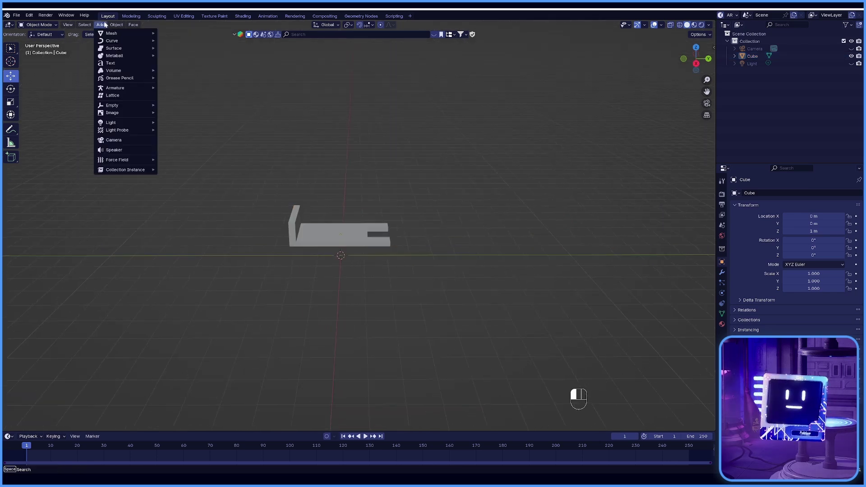
mouse_move(113, 32)
left_click(180, 78)
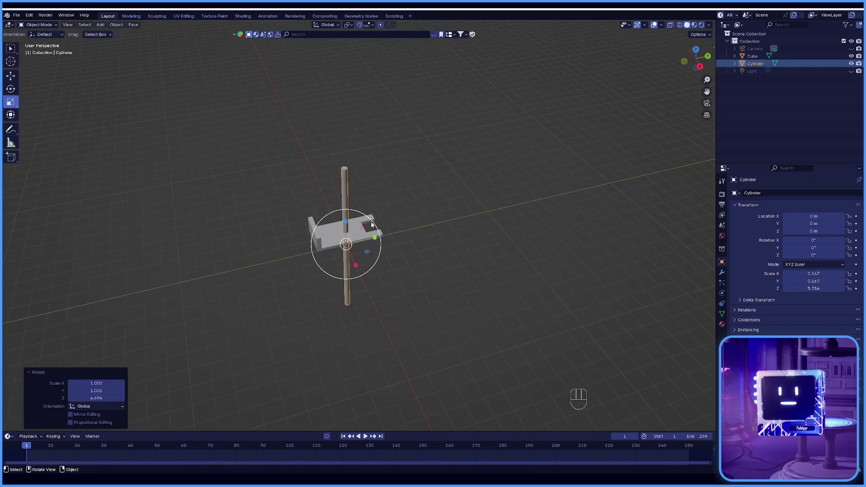
key("s")
left_click(355, 204)
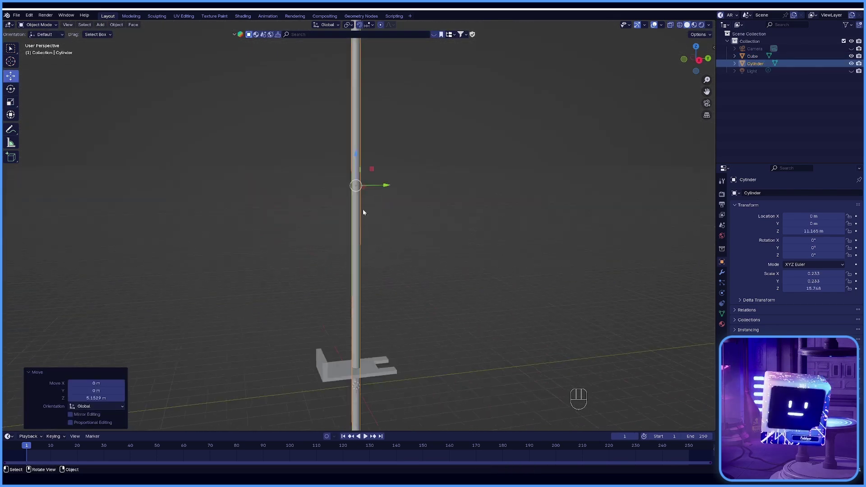
Move the notched step along Y to -1.5153 m so its notch fits around the post
key("Tab")
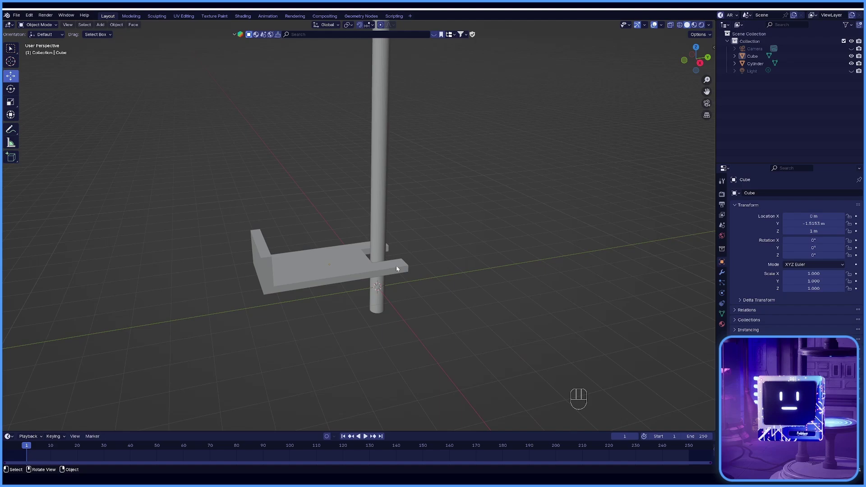
middle_click_drag(397, 269, 436, 270)
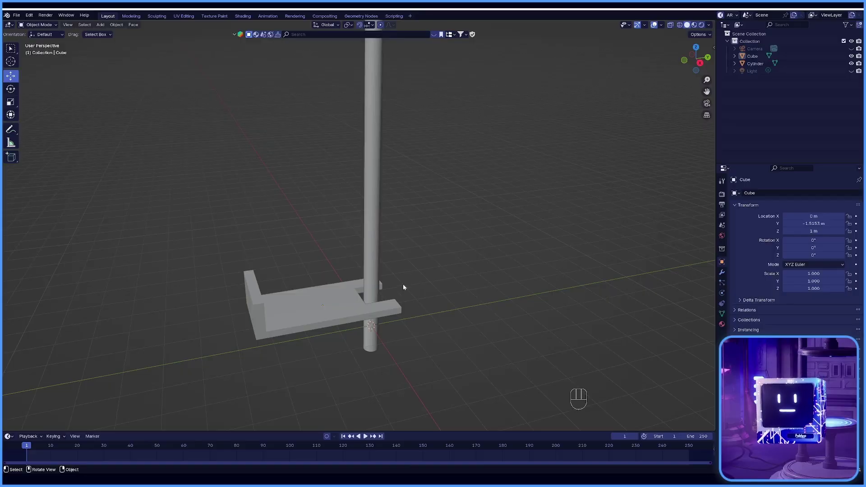
middle_click_drag(402, 283, 470, 205)
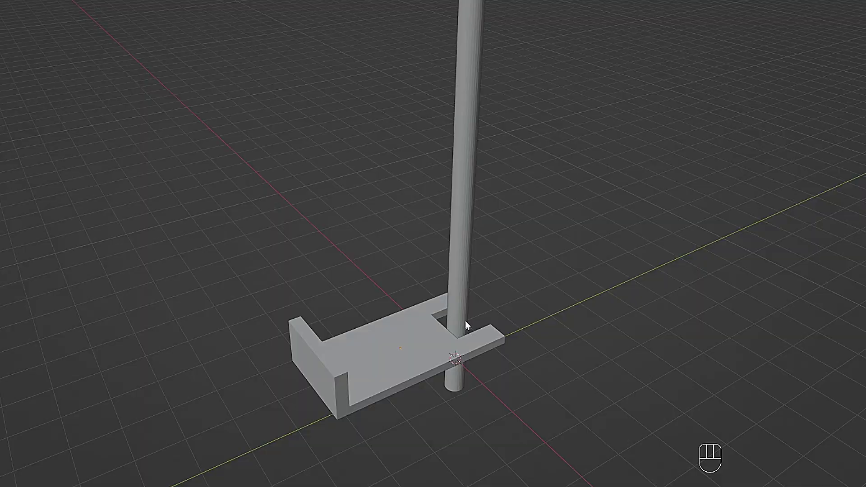
middle_click_drag(466, 325, 492, 231)
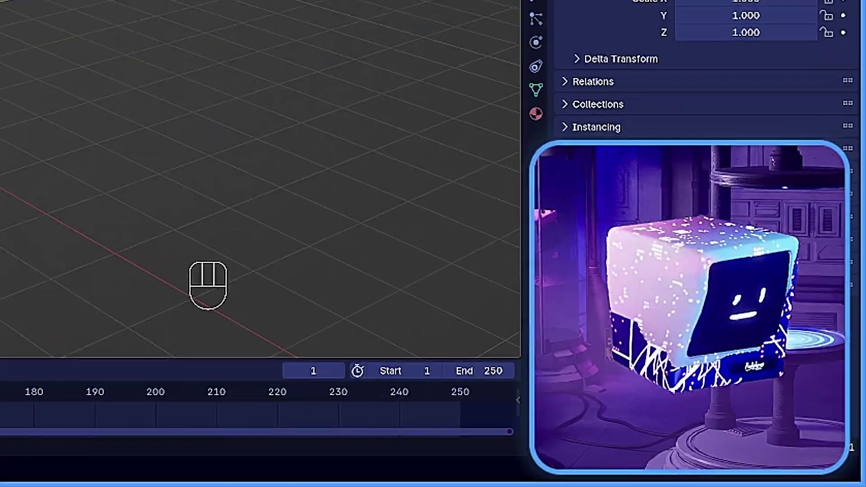
middle_click_drag(422, 238, 393, 267, "shift")
Add a Plain Axes empty at the world origin, inside the base of the post
left_click(101, 25)
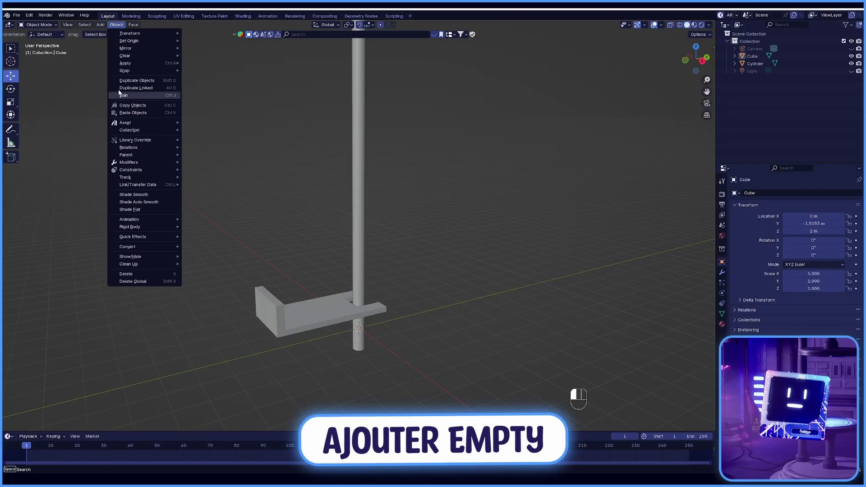
left_click(101, 25)
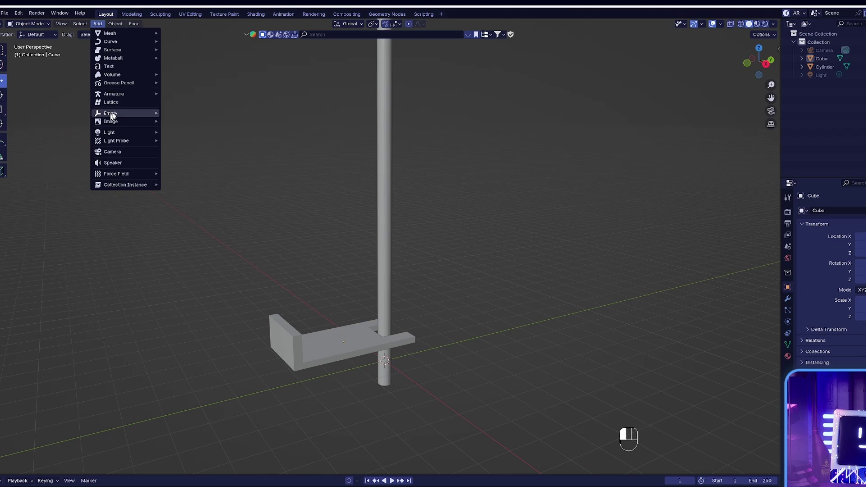
mouse_move(112, 115)
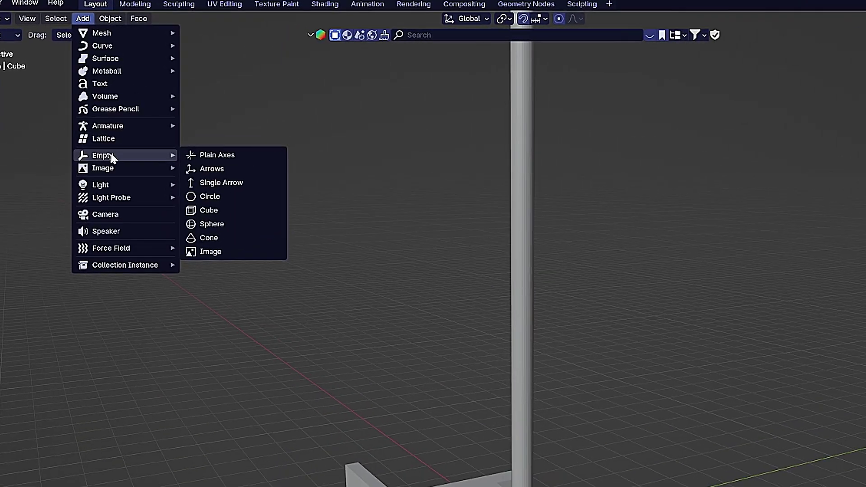
left_click(222, 155)
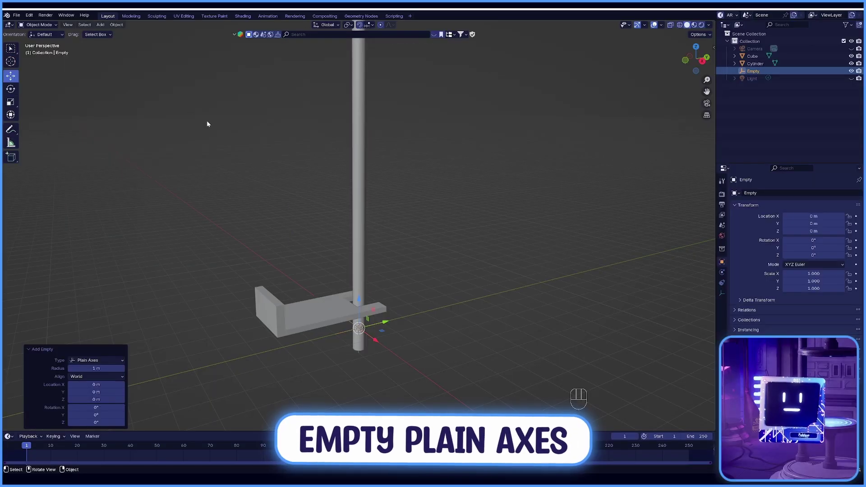
Select the notched step and add an Array modifier to it
scroll(391, 292, "up", 3)
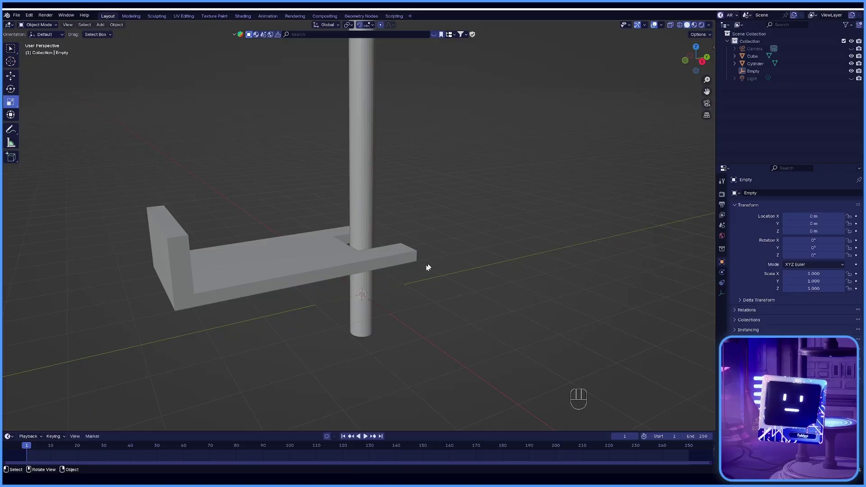
middle_click_drag(429, 268, 453, 266)
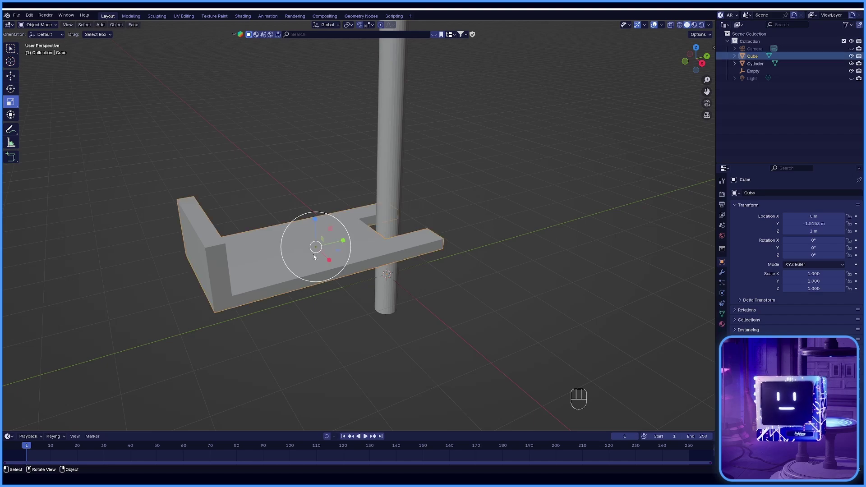
left_click(722, 272)
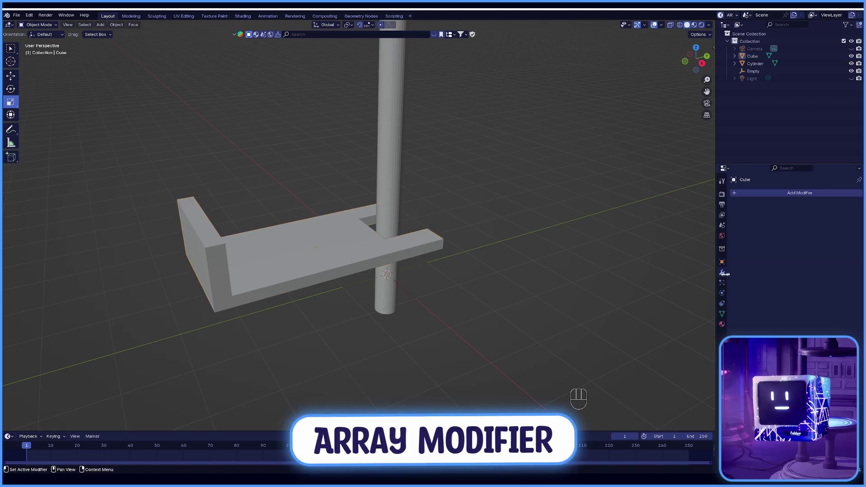
left_click(767, 194)
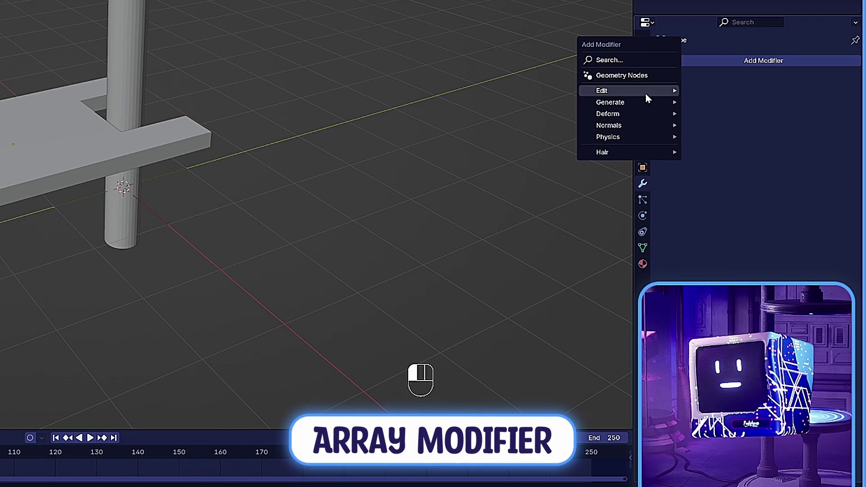
mouse_move(648, 104)
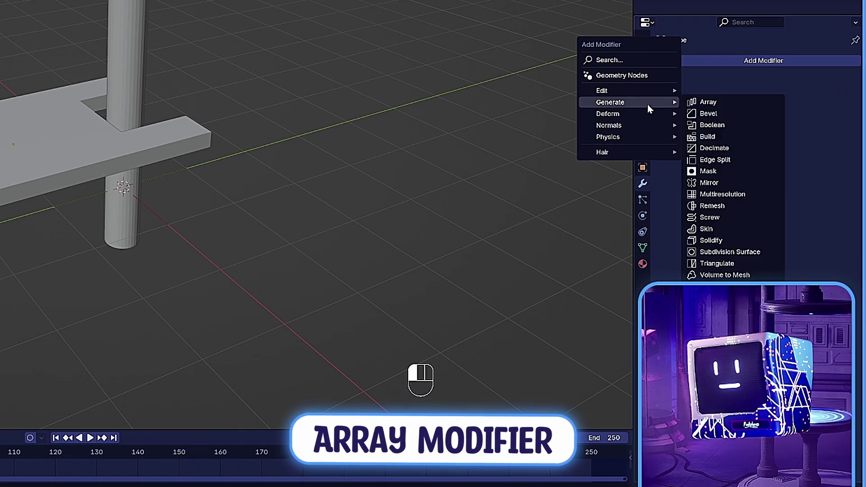
left_click(699, 102)
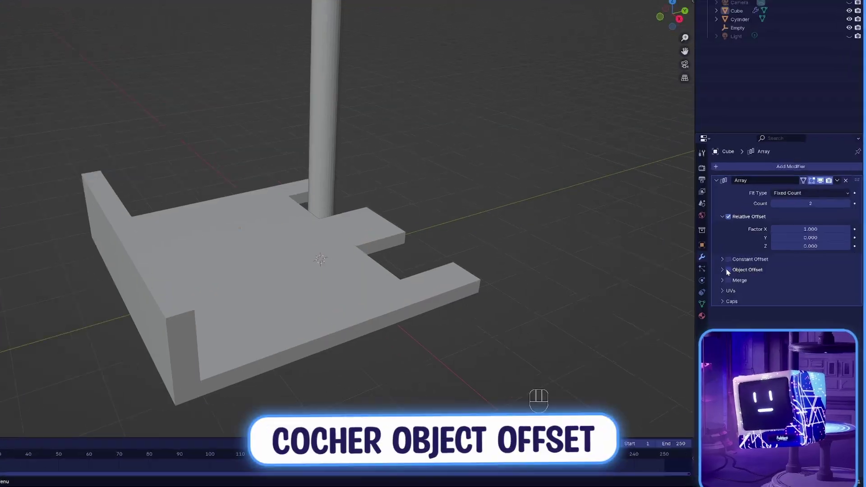
Enable the array's Object Offset with the empty as its object and set the count to 25
left_click(745, 284)
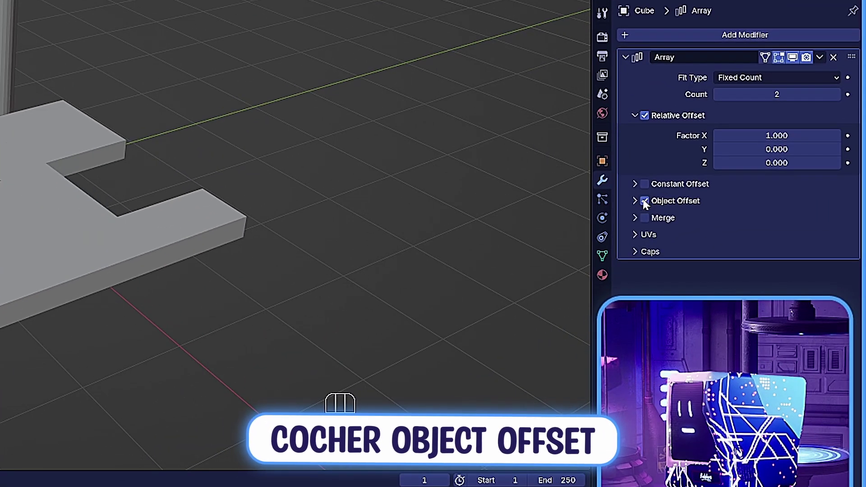
left_click(635, 201)
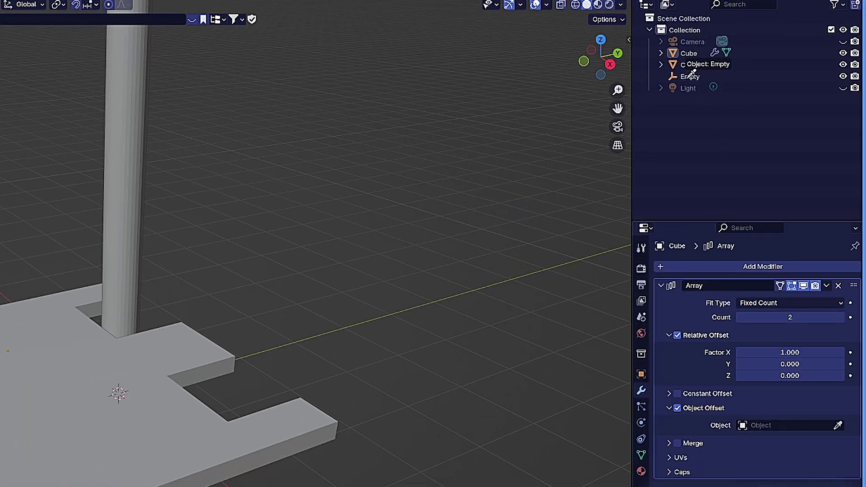
left_click(689, 75)
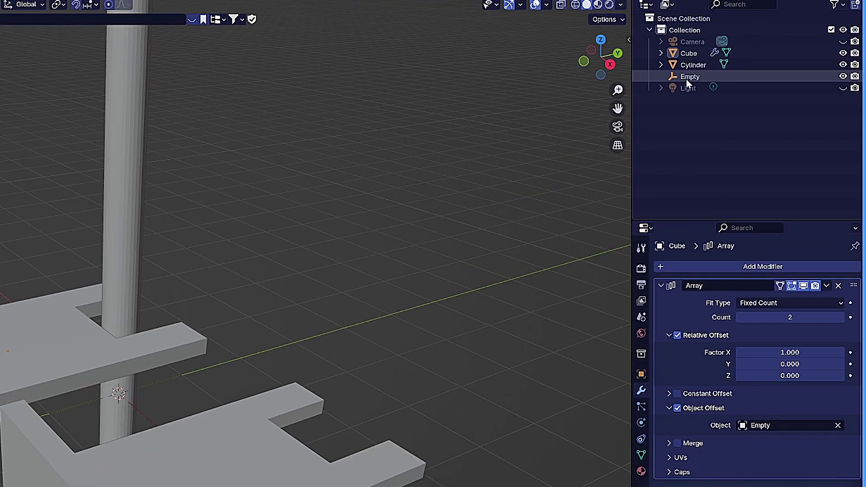
double_click(758, 313)
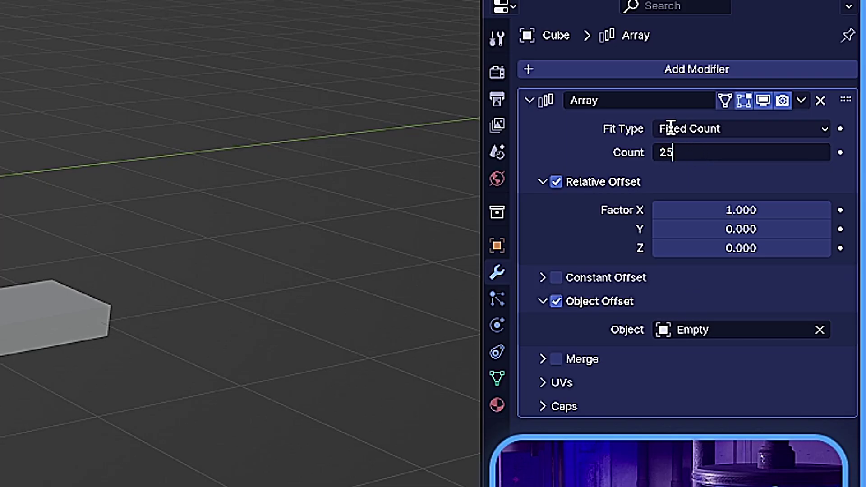
key("Return")
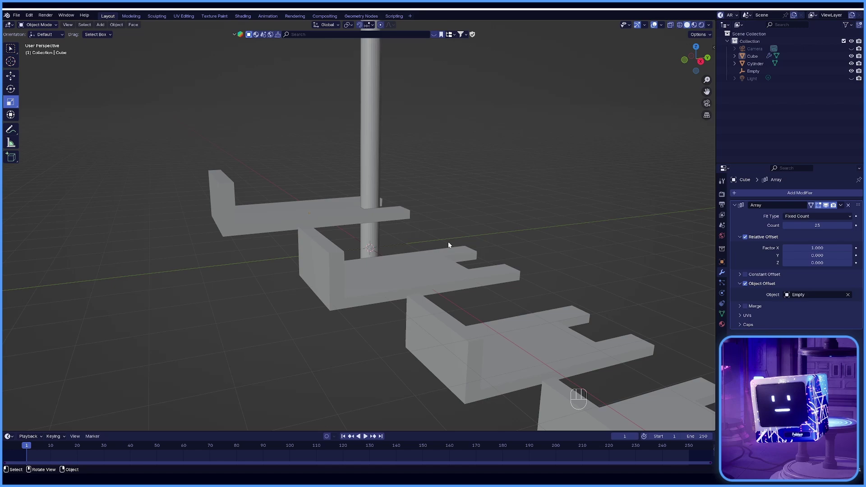
Select the arrayed step and set its origin to the 3D cursor at the base of the post
middle_click_drag(448, 243, 451, 272)
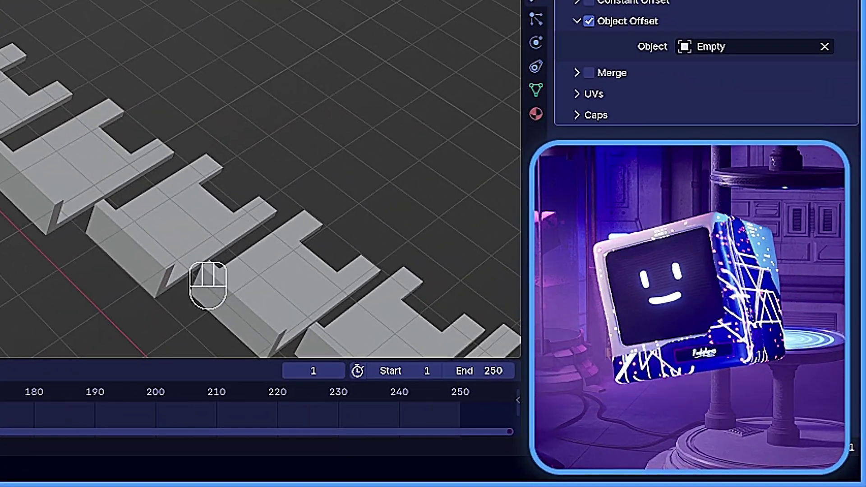
middle_click_drag(0, 0, 0, 0)
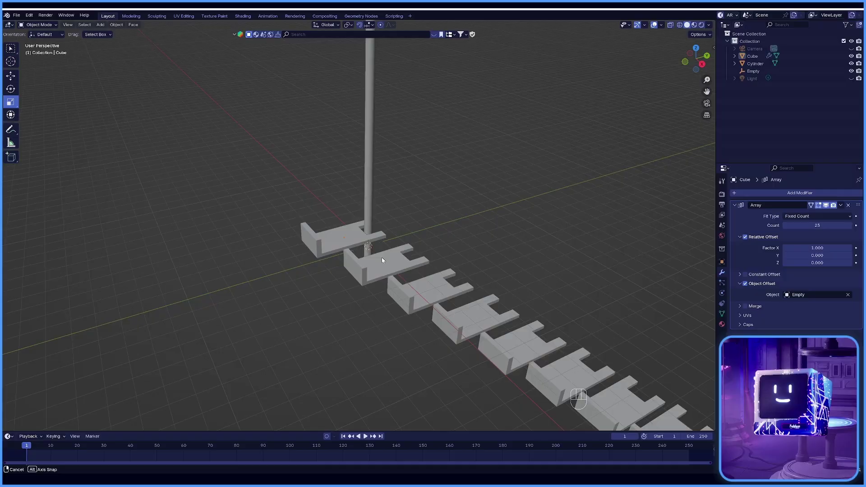
middle_click_drag(382, 260, 386, 266)
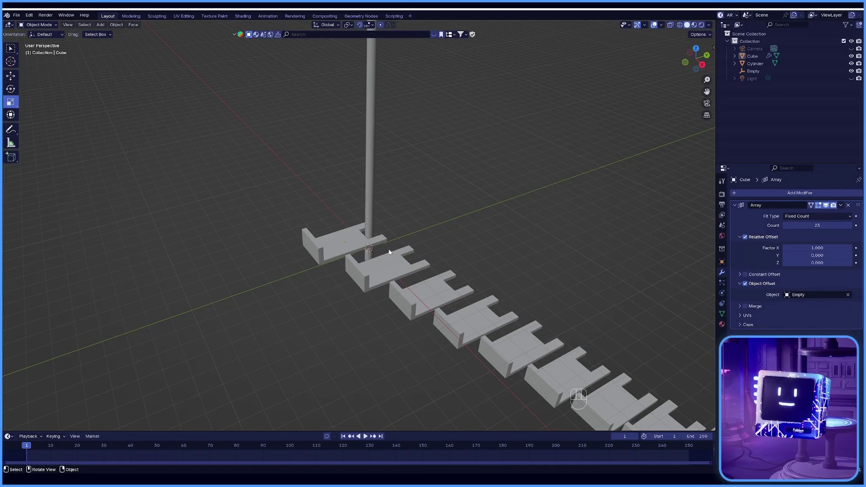
middle_click_drag(402, 258, 366, 215)
scroll(397, 227, "up", 3)
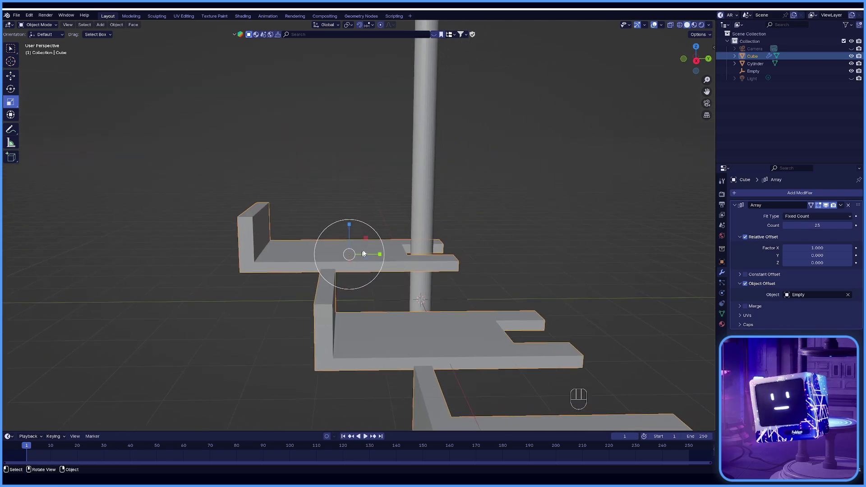
middle_click_drag(450, 235, 378, 283, "shift")
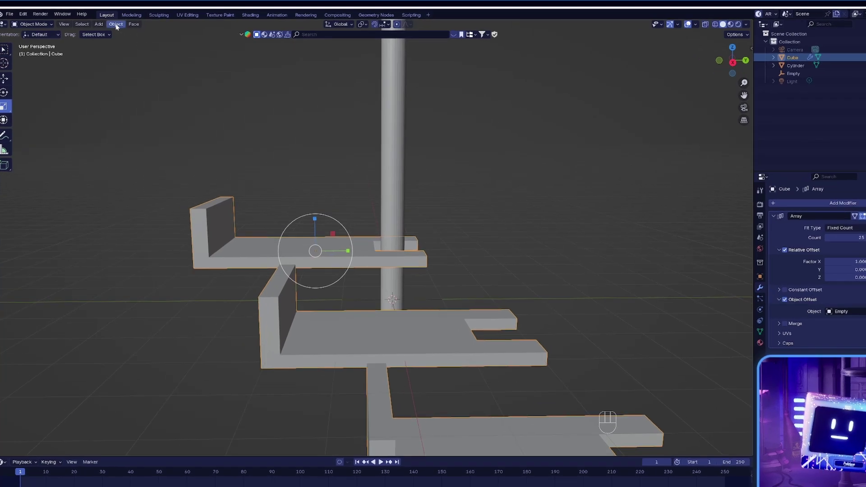
left_click(116, 25)
mouse_move(132, 43)
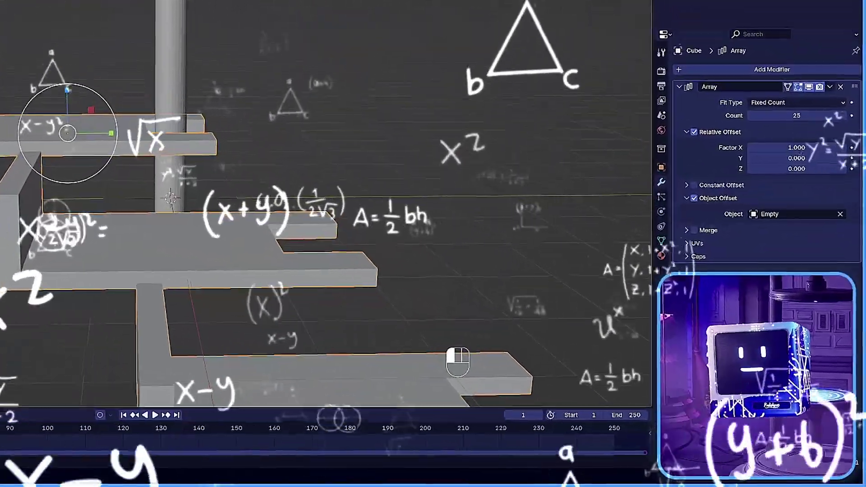
left_click(225, 56)
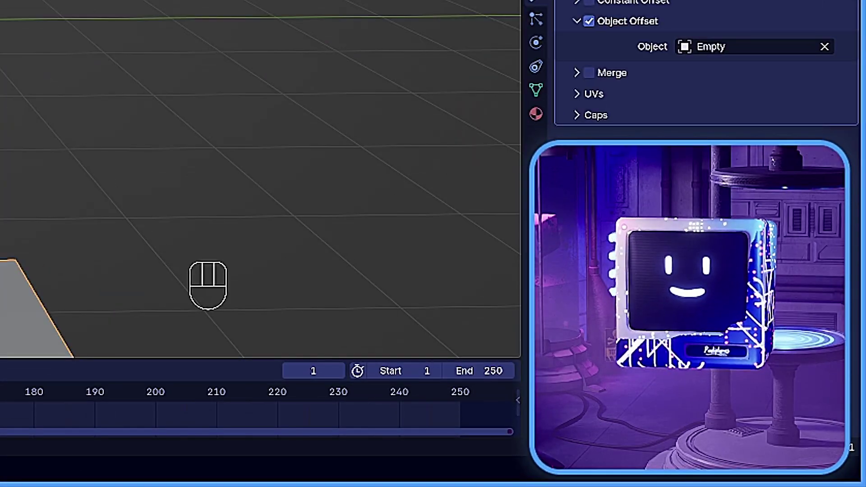
Select the empty and move it up along Z by about 1.26 m
middle_click_drag(165, 24, 378, 232)
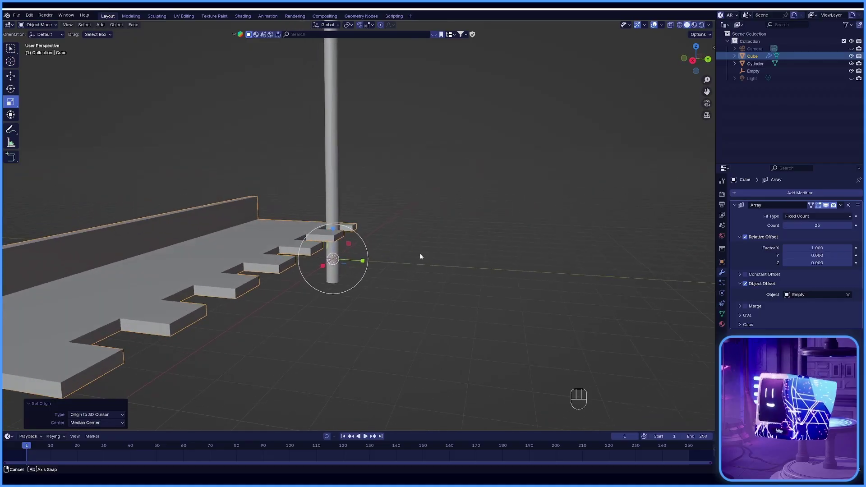
middle_click_drag(420, 256, 423, 247)
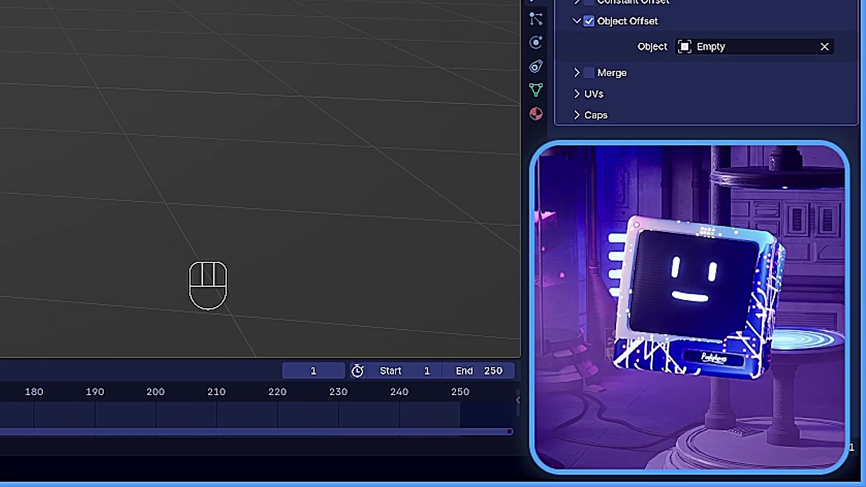
left_click(722, 262)
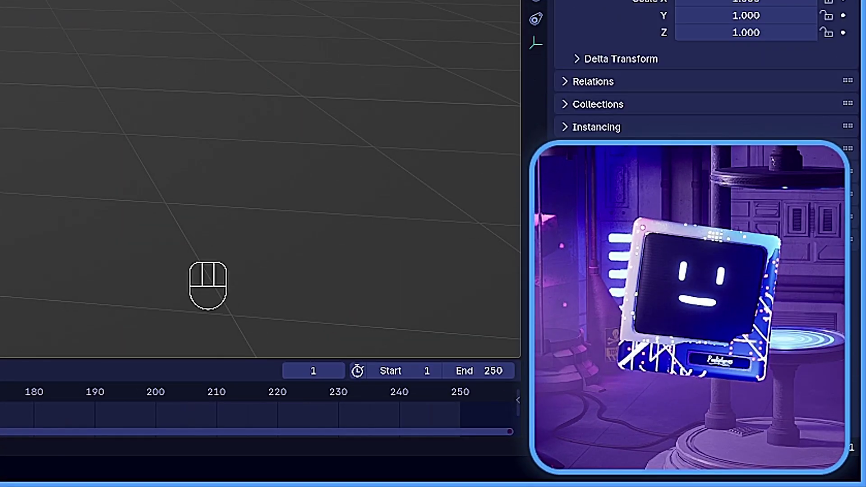
key("g")
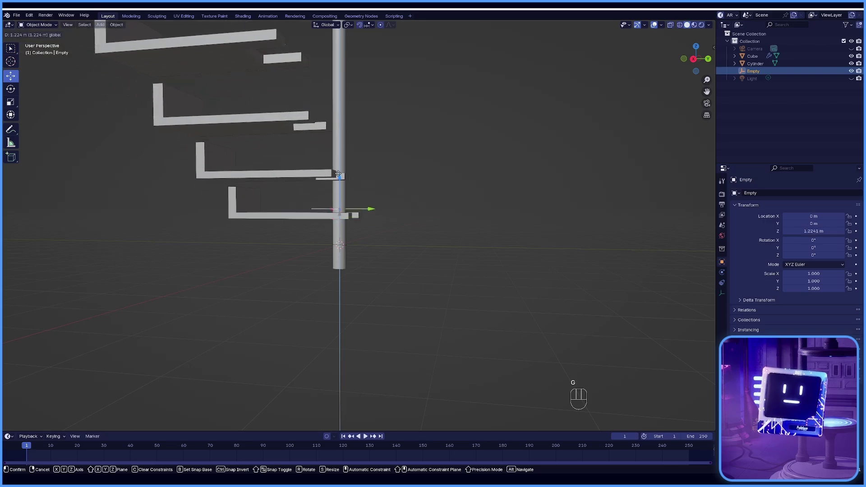
left_click(349, 228)
middle_click_drag(399, 229, 454, 244)
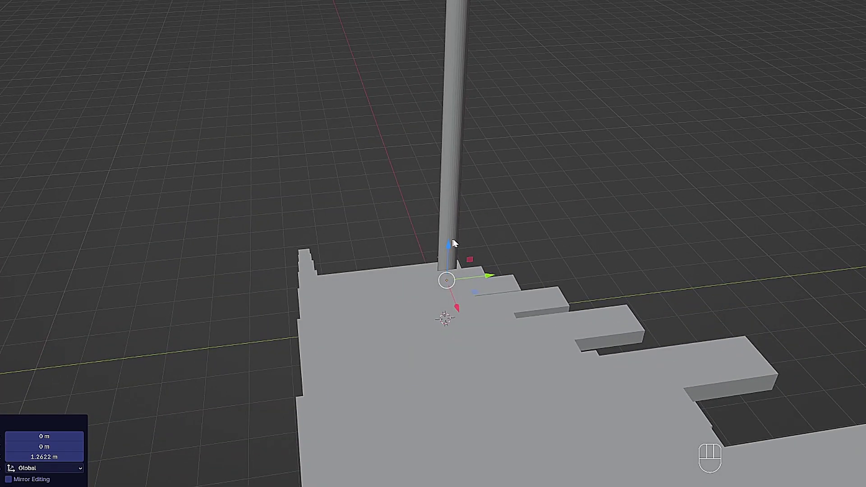
Rotate the empty about -133° around Z to try winding the steps around the post
key("r")
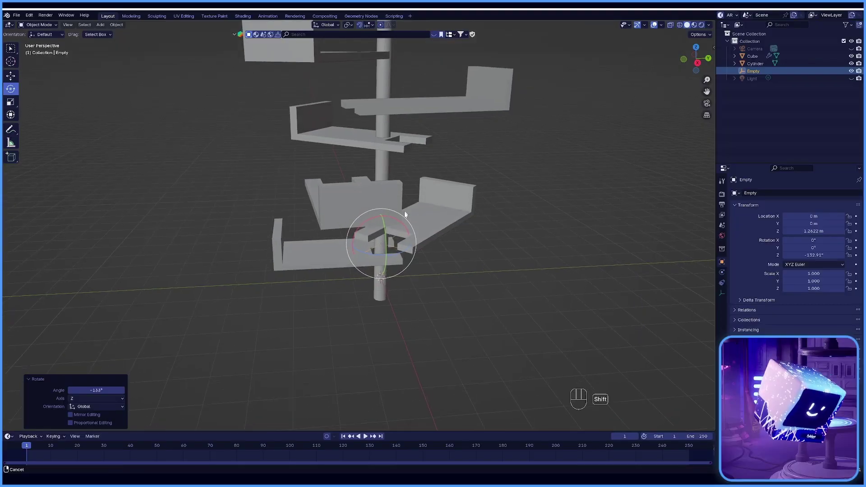
left_click(405, 251)
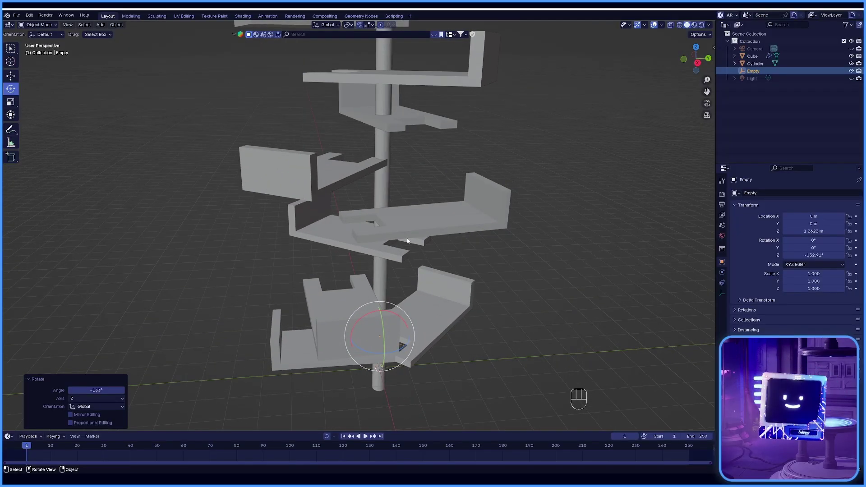
scroll(408, 240, "down", 2)
middle_click_drag(429, 263, 429, 298, "shift")
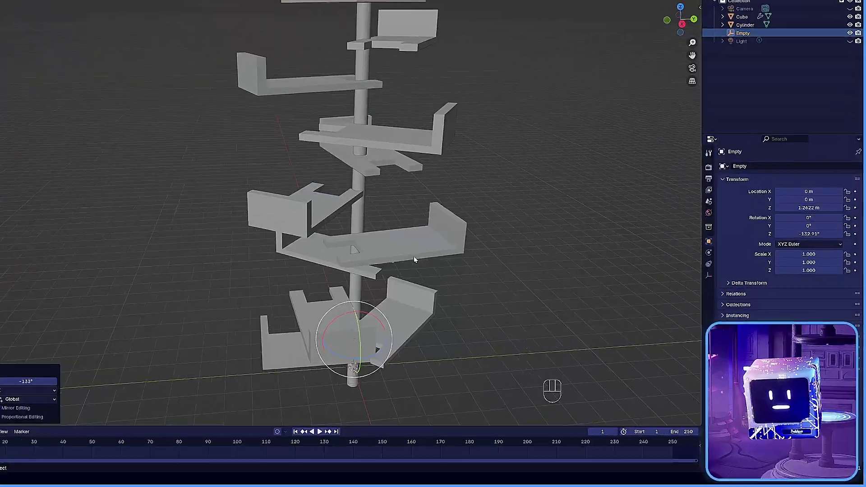
Undo the empty's rotation and upward move
key("ctrl+z")
key("ctrl+z")
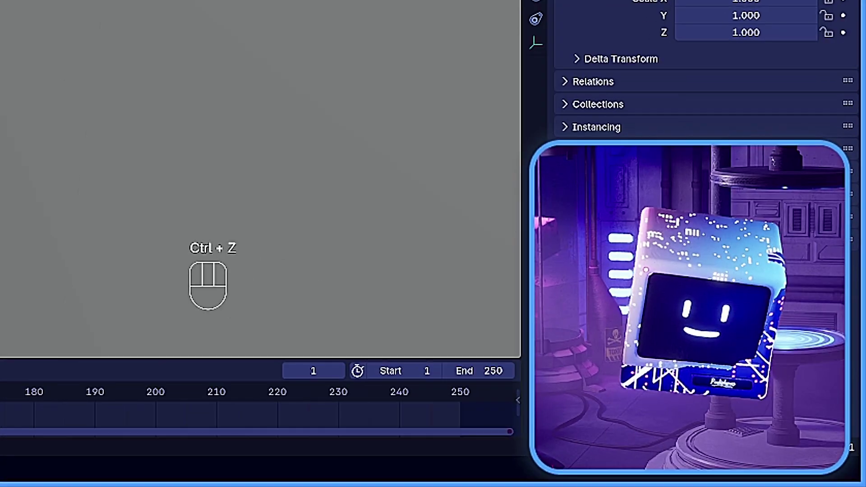
key("ctrl+z")
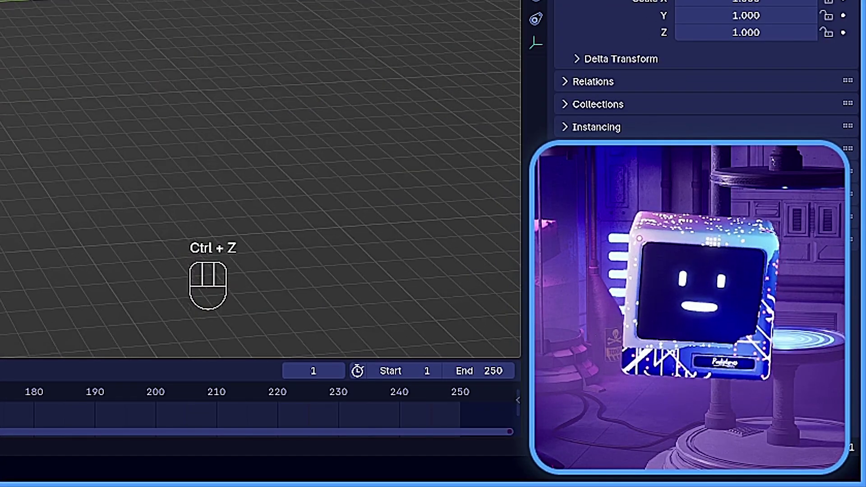
key("ctrl+z")
key("ctrl+z")
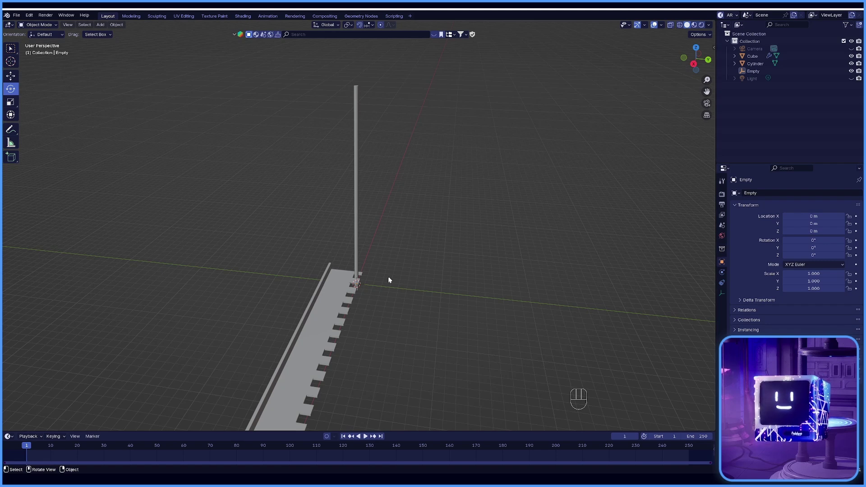
Select the notched step and disable Relative Offset in its Array modifier
middle_click_drag(389, 280, 364, 247)
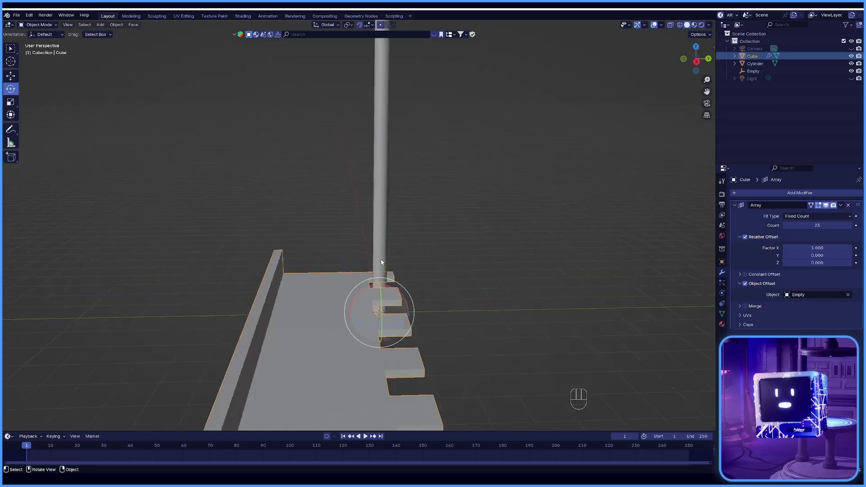
middle_click_drag(381, 259, 625, 226)
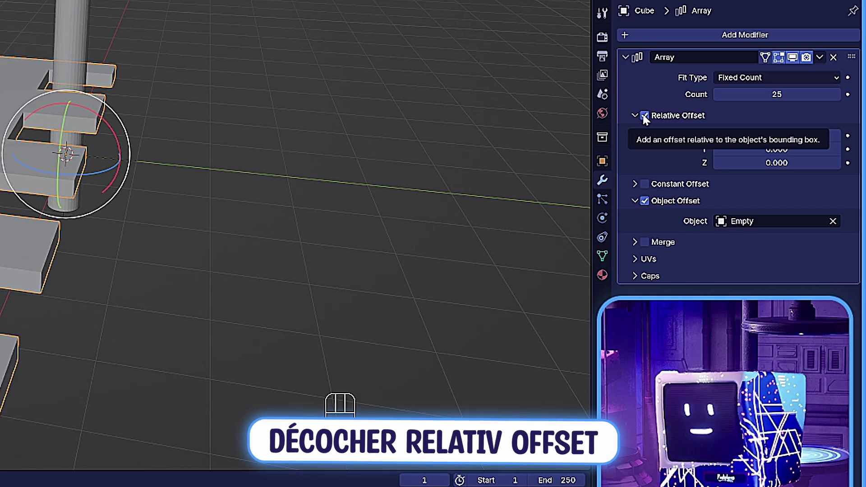
left_click(644, 115)
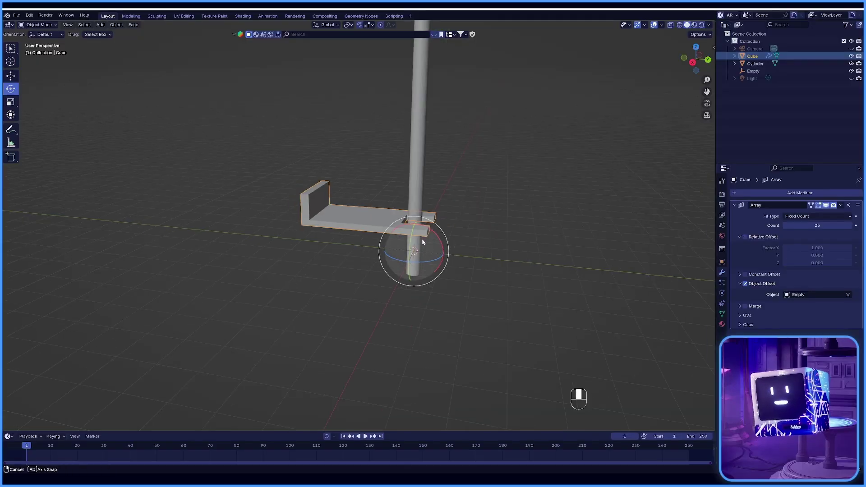
Select the empty at the base of the post and raise it about 0.125 m along Z
middle_click_drag(423, 242, 411, 295, "shift")
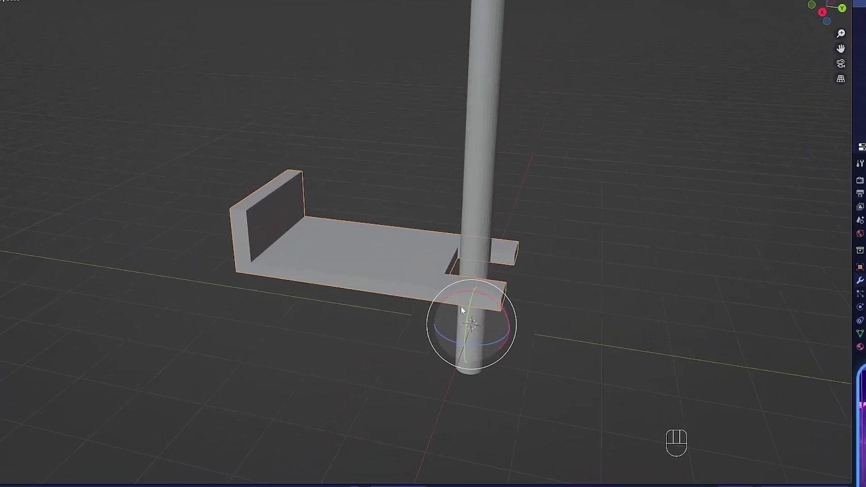
middle_click_drag(463, 310, 466, 301)
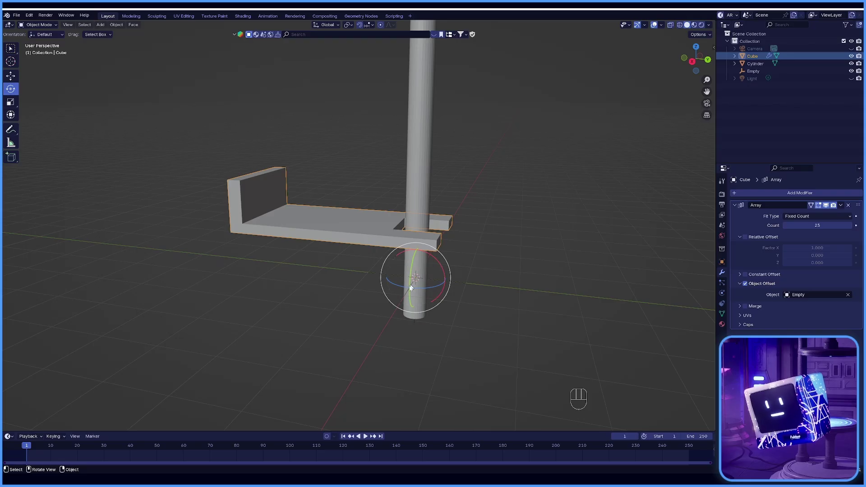
left_click(376, 276)
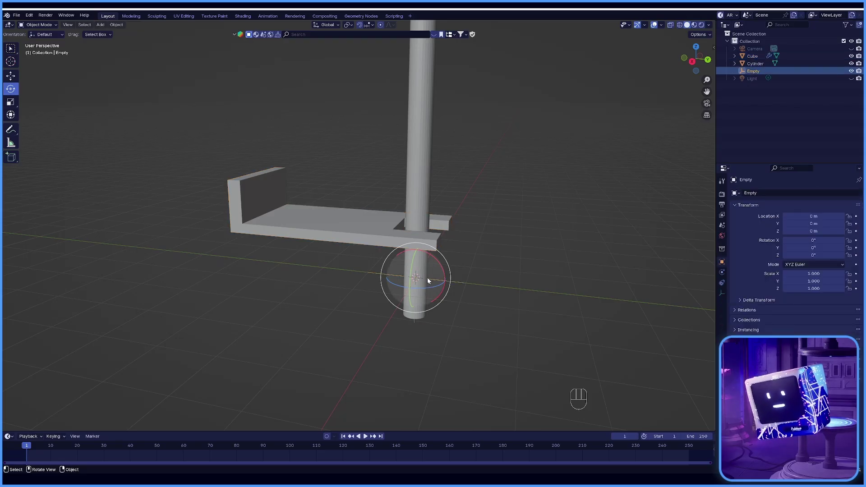
key("g")
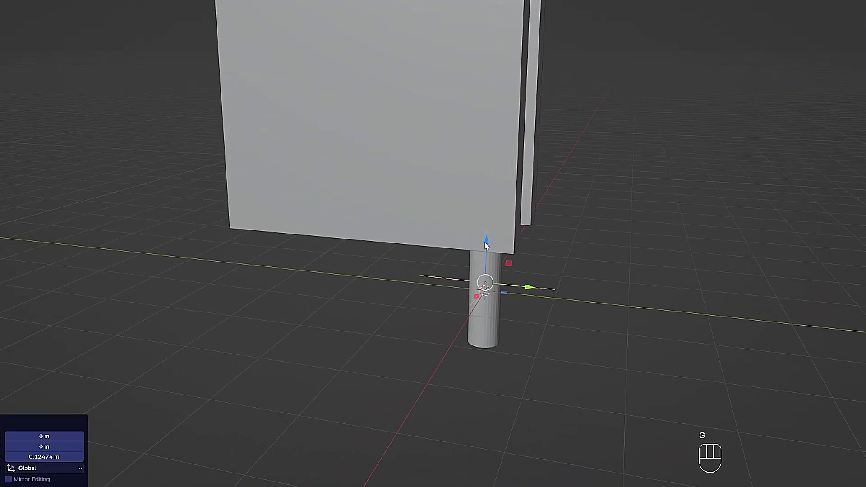
scroll(486, 245, "down", 5)
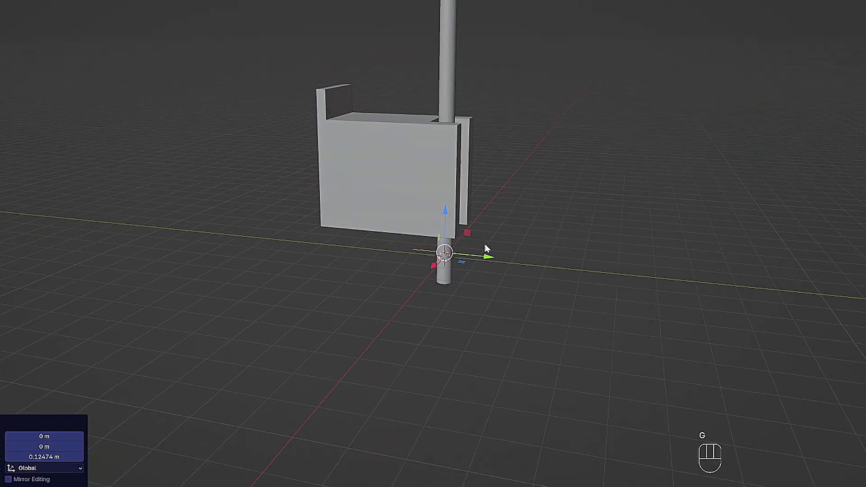
Rotate the empty around Z to about -3.43° to start fanning the steps around the post
key("r")
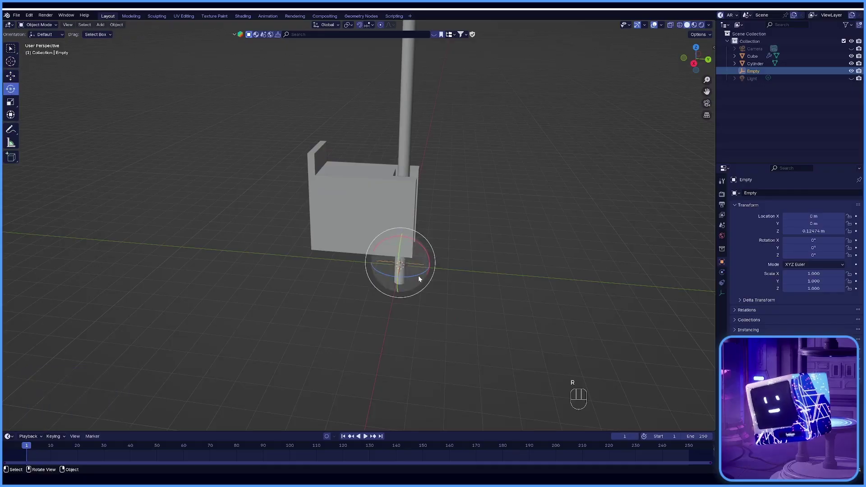
left_click_drag(419, 278, 387, 287)
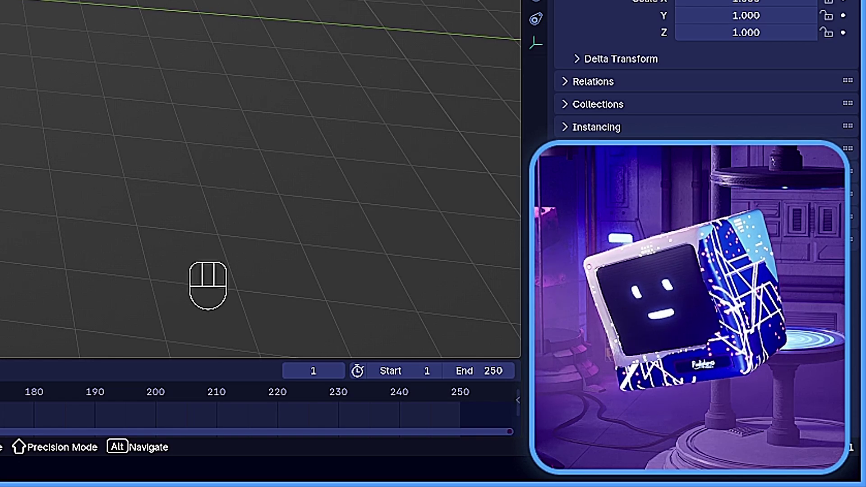
key("ctrl+z")
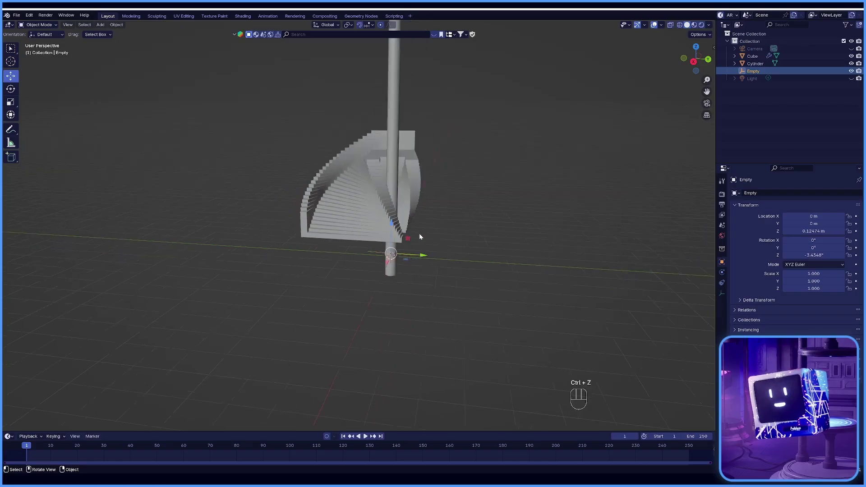
Raise the empty along Z to about 1.03 m to space the steps vertically
middle_click_drag(420, 237, 427, 247)
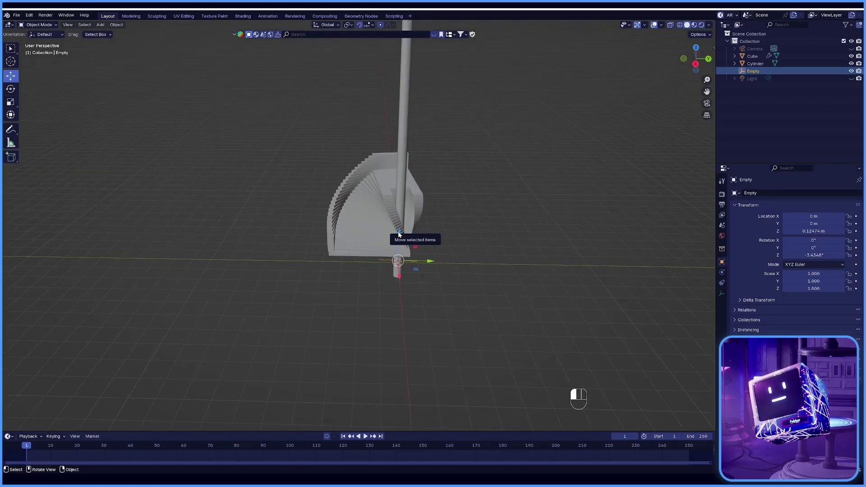
left_click_drag(399, 235, 399, 229)
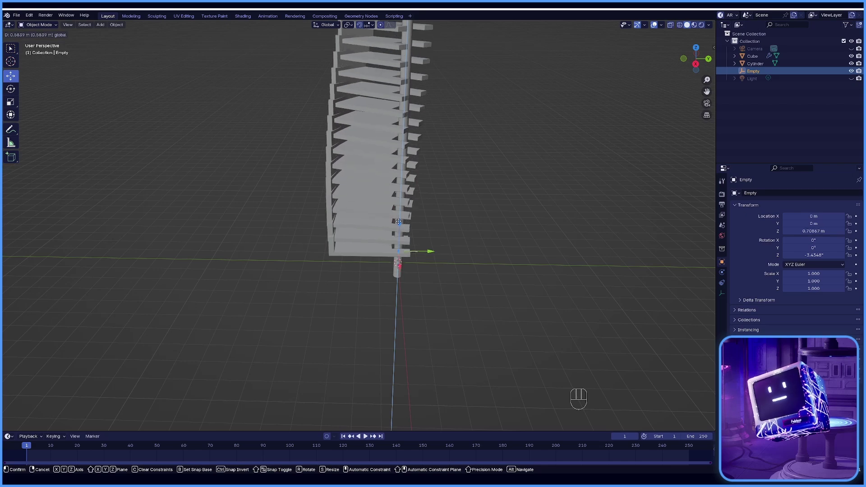
left_click_drag(398, 217, 413, 233)
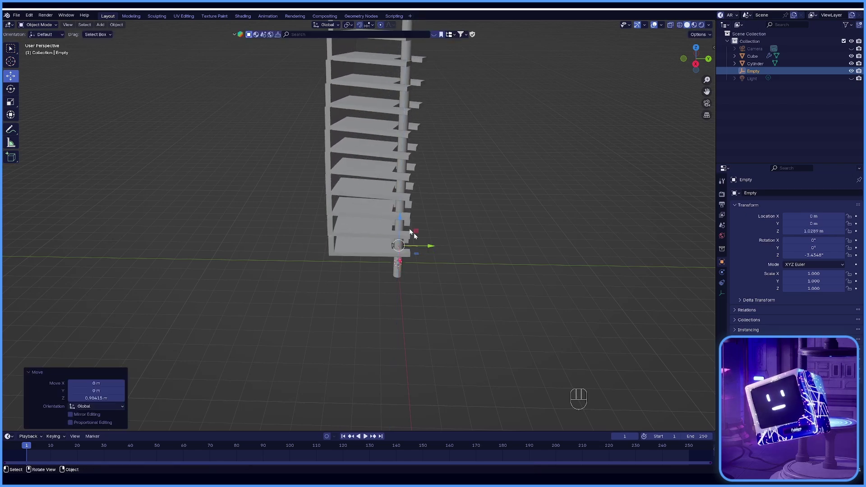
Rotate the empty around Z to about 335.18° so the steps spiral around the post
middle_click_drag(413, 233, 414, 280)
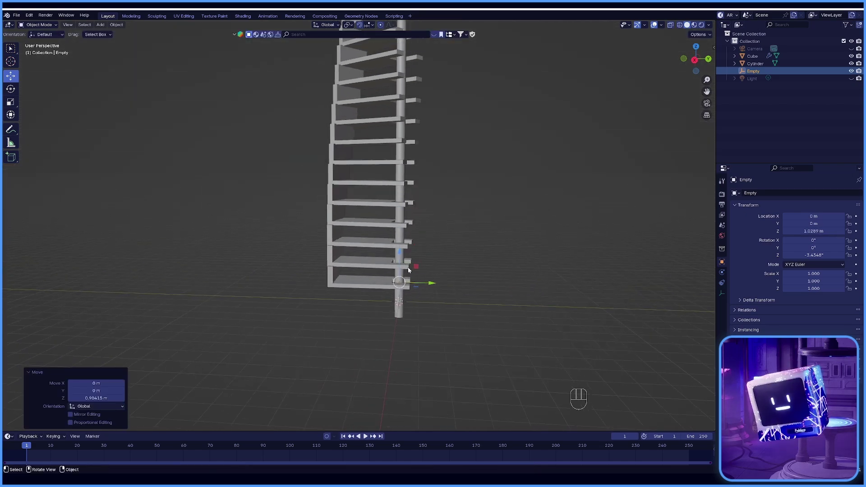
key("r")
left_click_drag(417, 287, 378, 281)
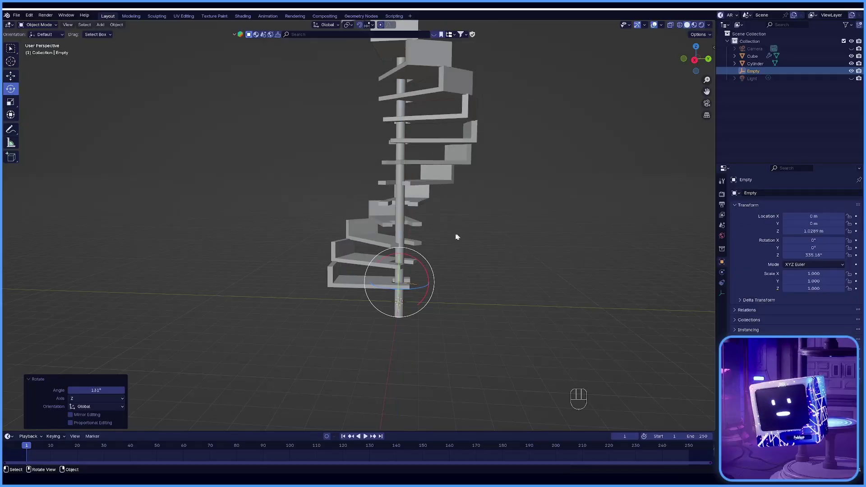
middle_click_drag(456, 236, 450, 267)
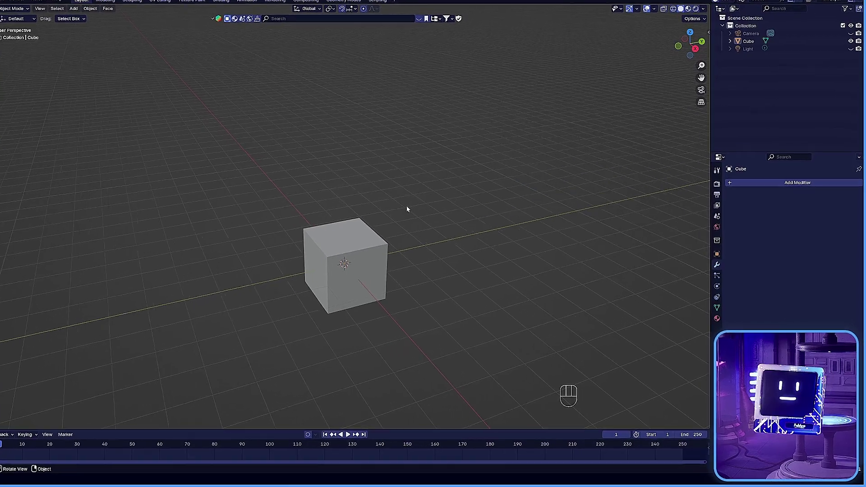
Hide the default cube and add a smooth-shaded UV sphere at the world origin
middle_click_drag(409, 208, 373, 194)
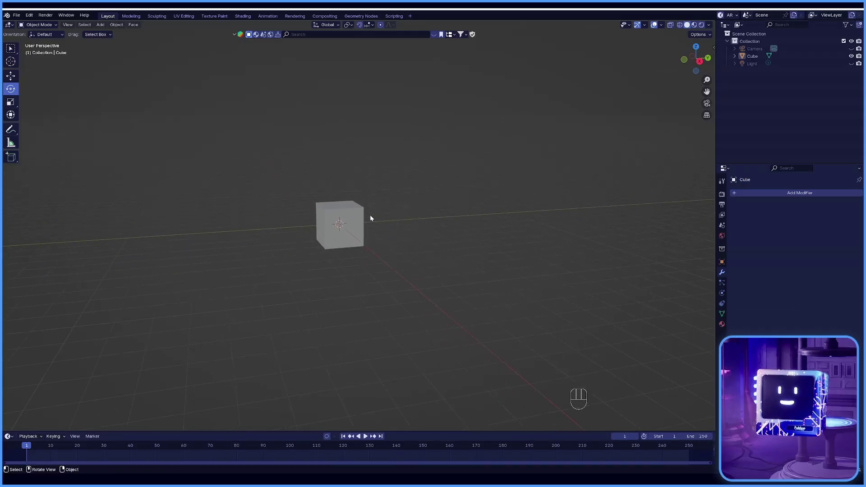
left_click_drag(370, 216, 375, 229, "shift")
middle_click_drag(375, 228, 381, 235, "shift")
key("h")
left_click(100, 25)
mouse_move(108, 33)
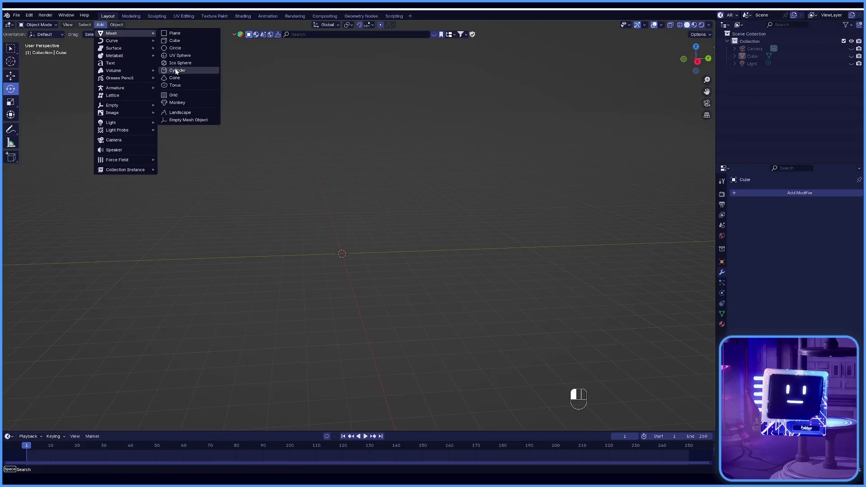
left_click(176, 56)
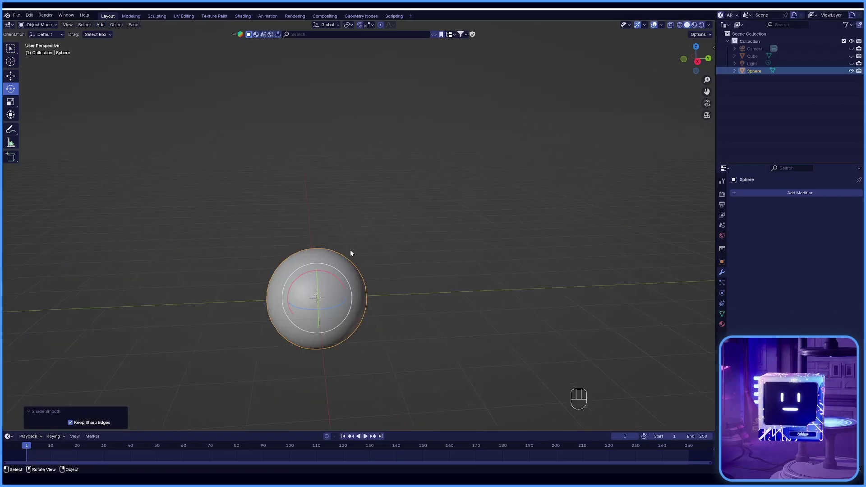
scroll(347, 252, "down", 2)
Add a cylinder shaped into a long open-ended tube and rotate it around X to lie along the Y axis
left_click(100, 24)
left_click(176, 71)
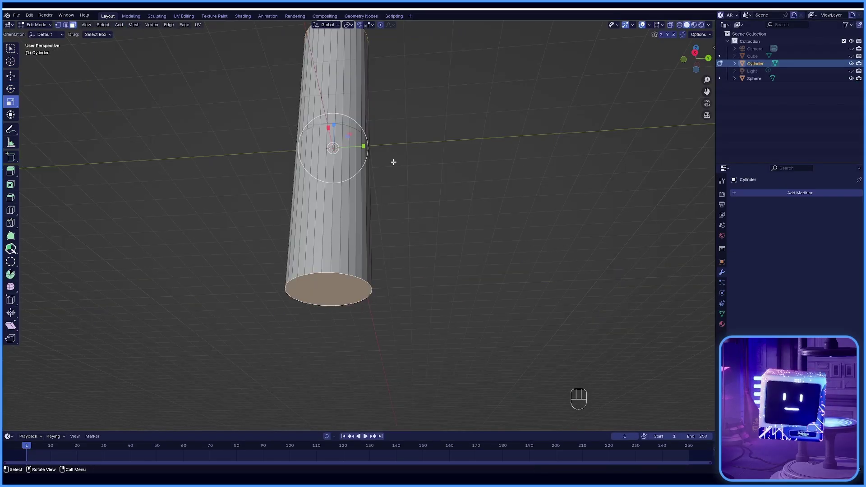
middle_click_drag(349, 141, 381, 186)
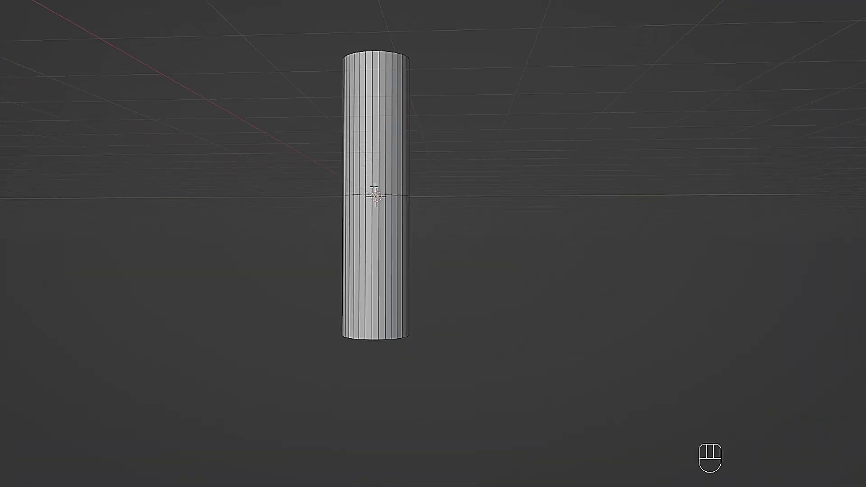
left_click(375, 187)
key("Escape")
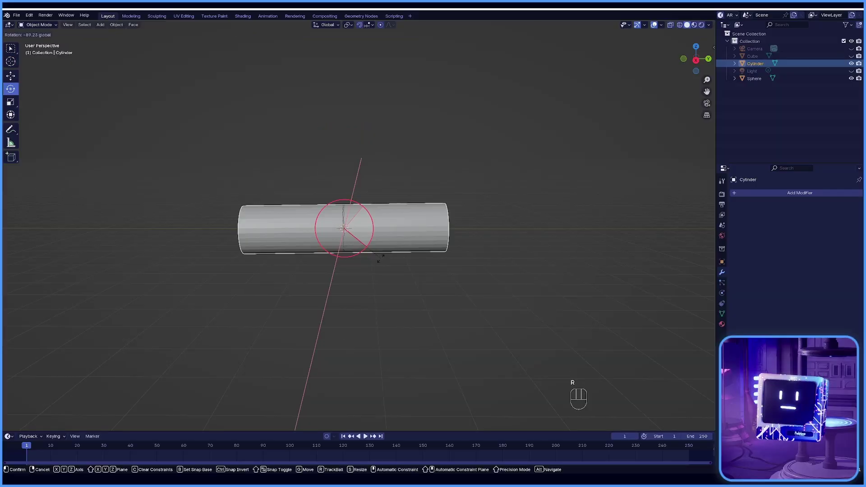
key("s")
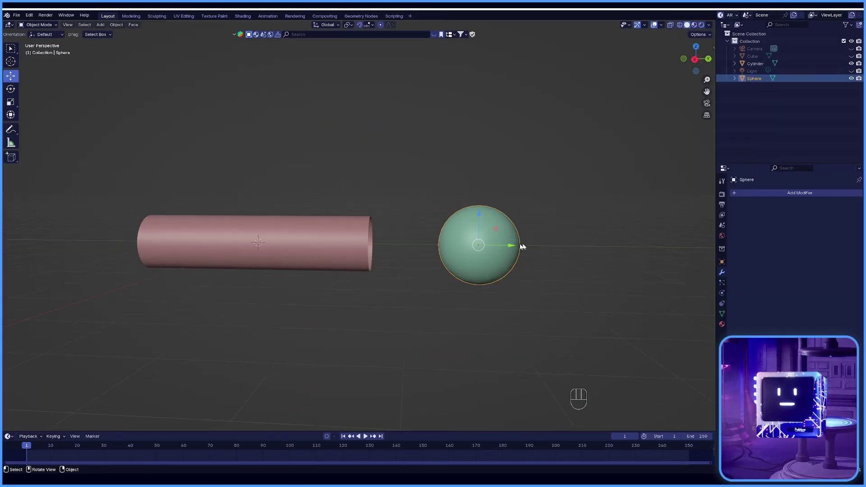
Move the sphere along Y so it sits a short distance beyond the tube's open end
left_click_drag(512, 247, 490, 242)
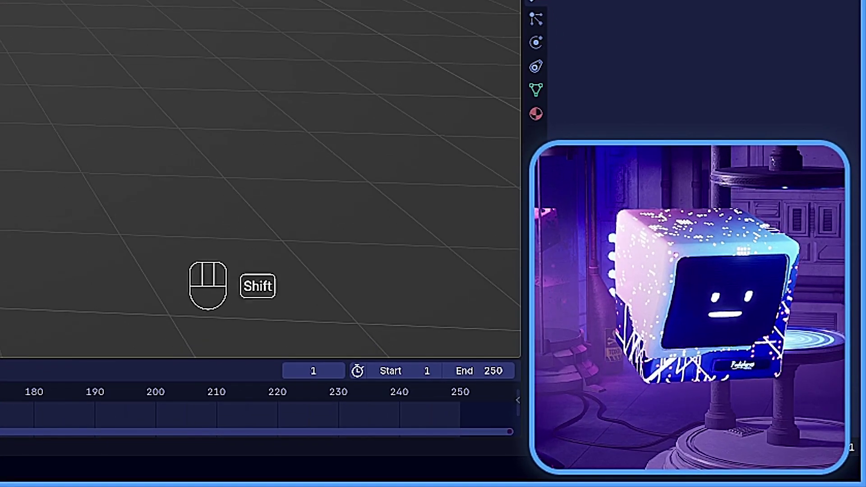
middle_click_drag(367, 206, 336, 213, "shift")
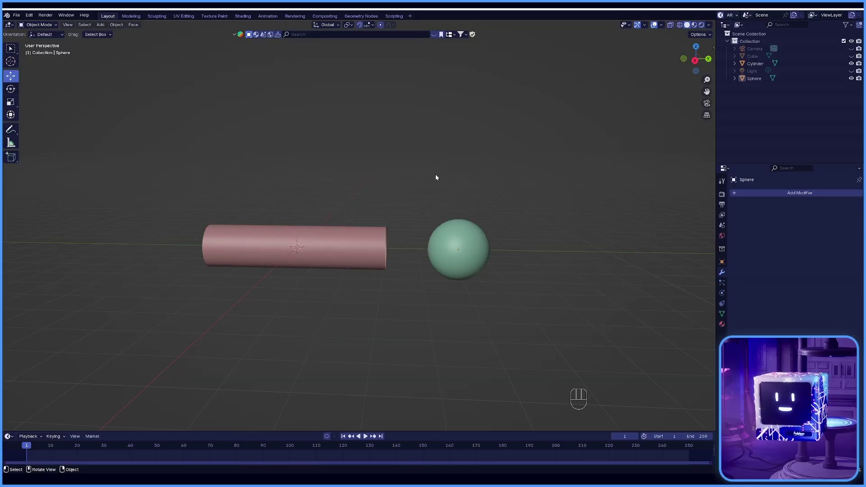
middle_click_drag(436, 177, 410, 174, "shift")
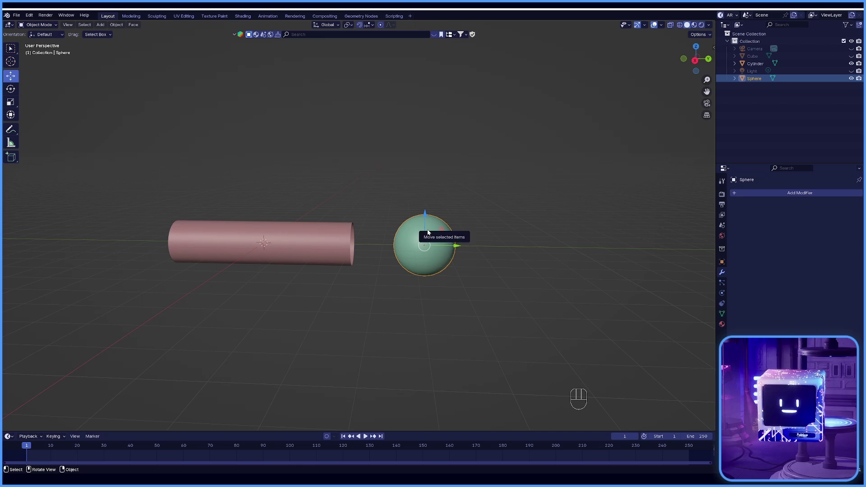
Snap the 3D cursor to the centre of the selected sphere with Cursor to Selected
key("shift+s")
left_click(425, 274)
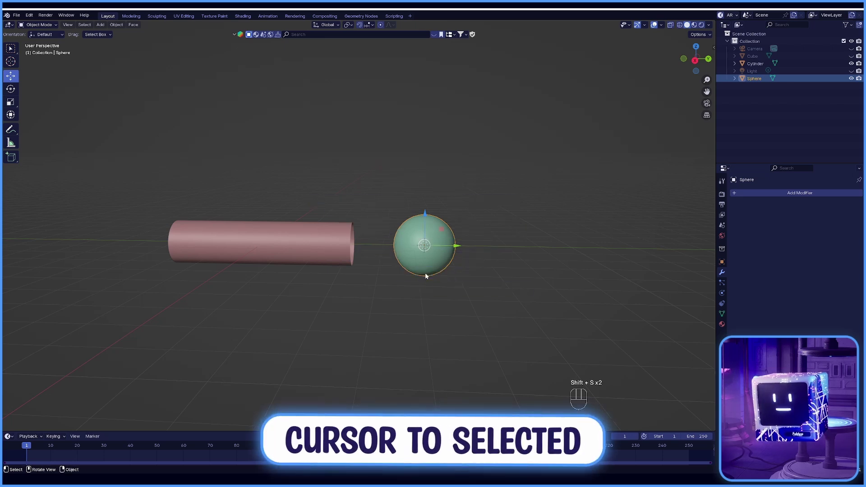
left_click(472, 212)
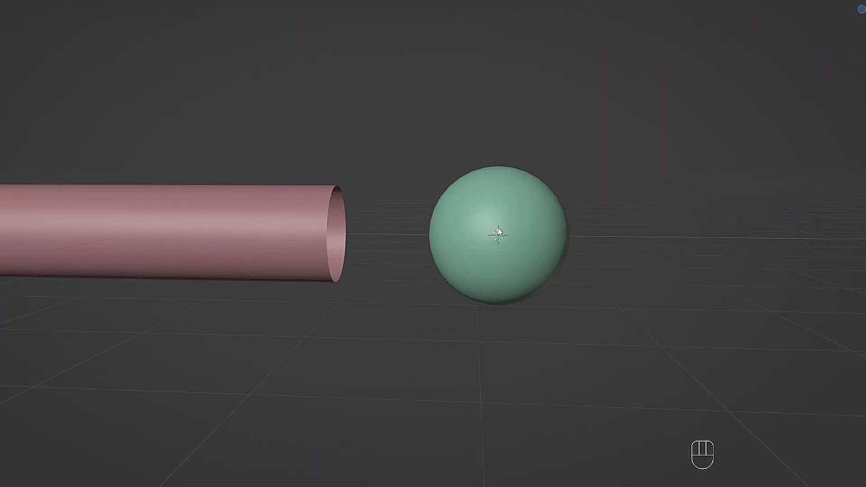
middle_click_drag(499, 232, 514, 223, "shift")
scroll(524, 224, "up", 3)
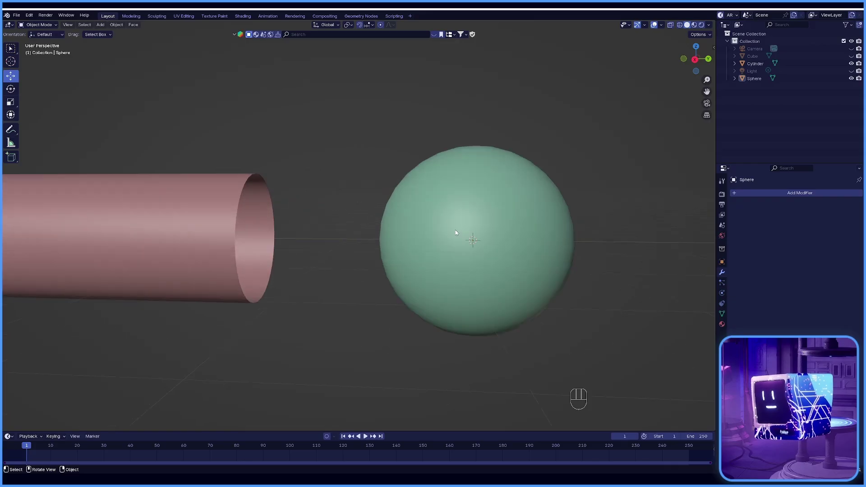
middle_click_drag(457, 233, 486, 230, "shift")
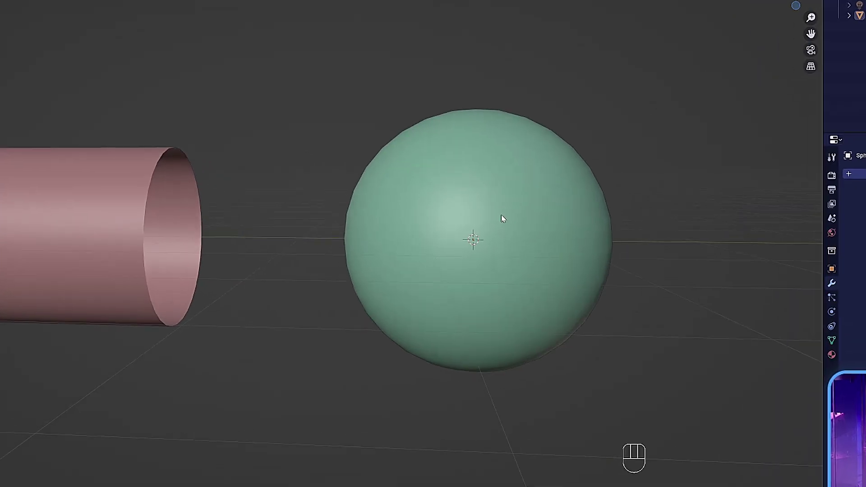
scroll(478, 221, "down", 3)
Add a lattice at the 3D cursor and scale it up uniformly until it encloses the sphere
left_click(466, 220)
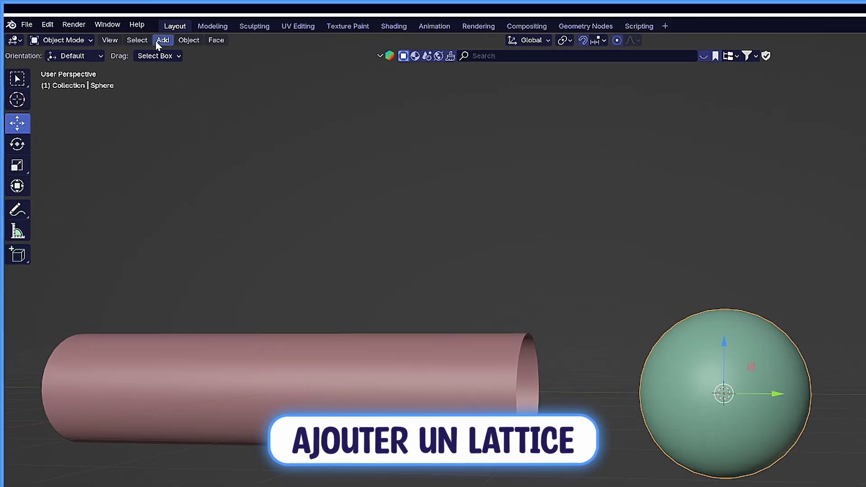
left_click(100, 24)
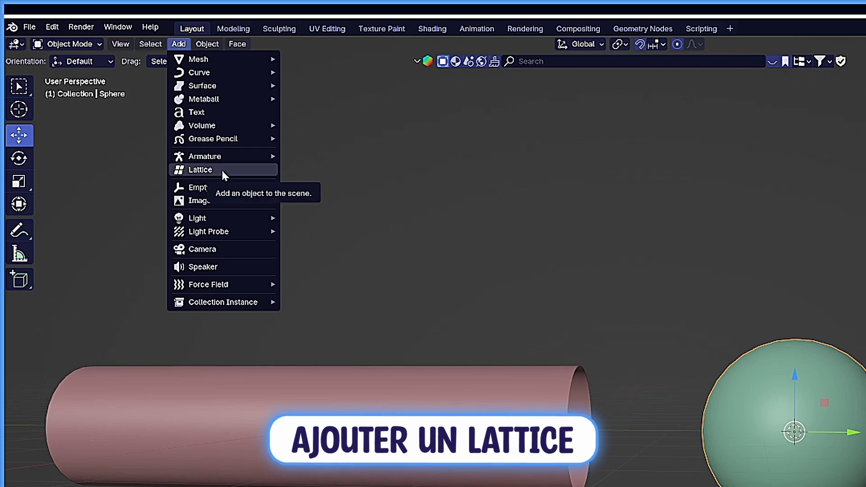
left_click(222, 171)
key("s")
key("s")
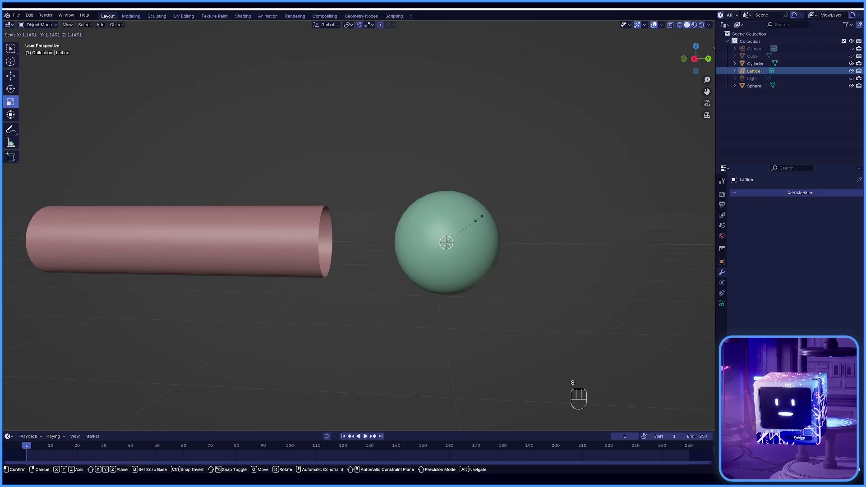
left_click(514, 210)
middle_click_drag(537, 193, 486, 191, "shift")
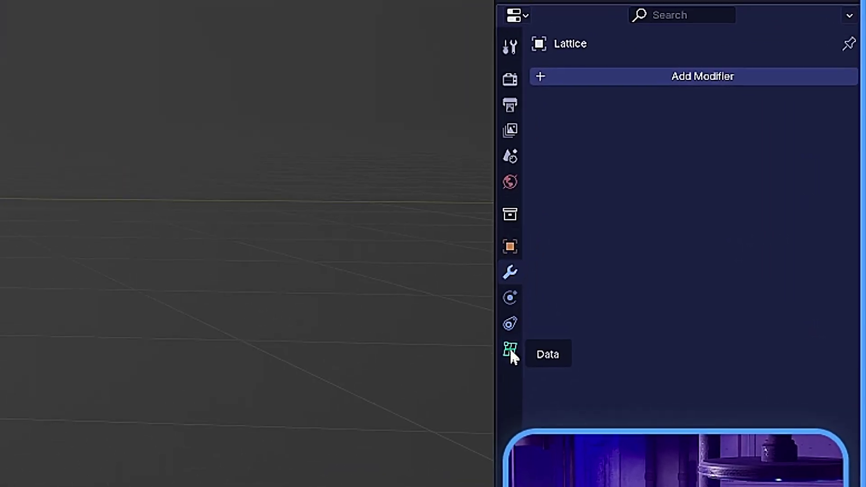
Set the lattice resolution to 12 in each of U, V and W
left_click(511, 355)
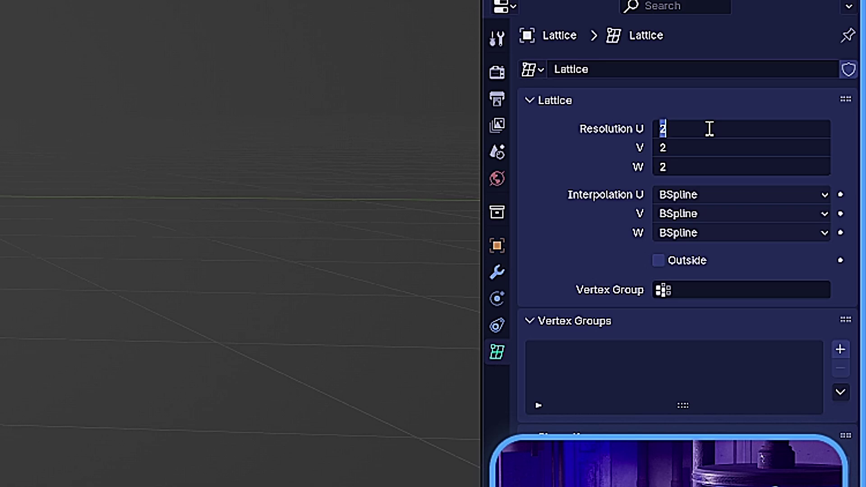
key("Return")
left_click(715, 148)
type("1")
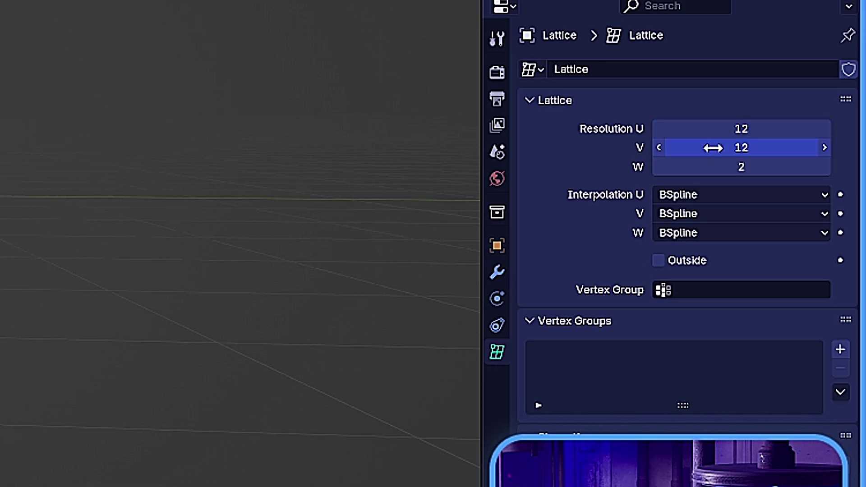
left_click(719, 168)
type("12")
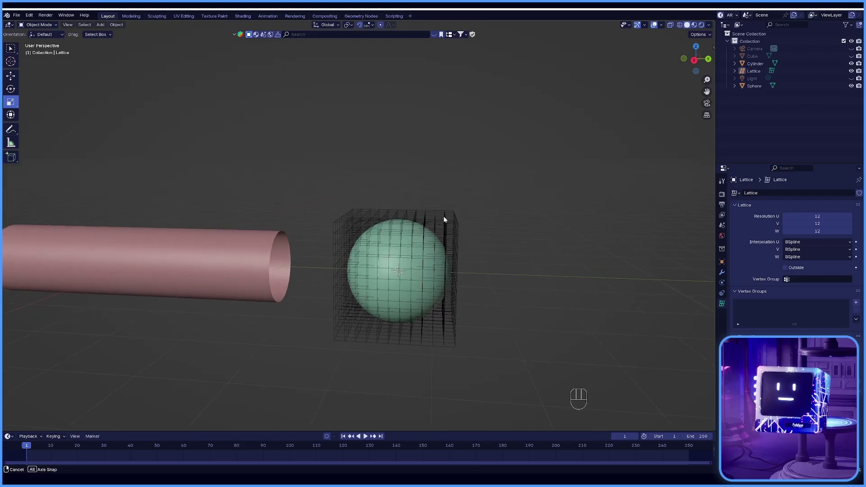
Enter Edit Mode on the lattice and select all of its control points
left_click(419, 215)
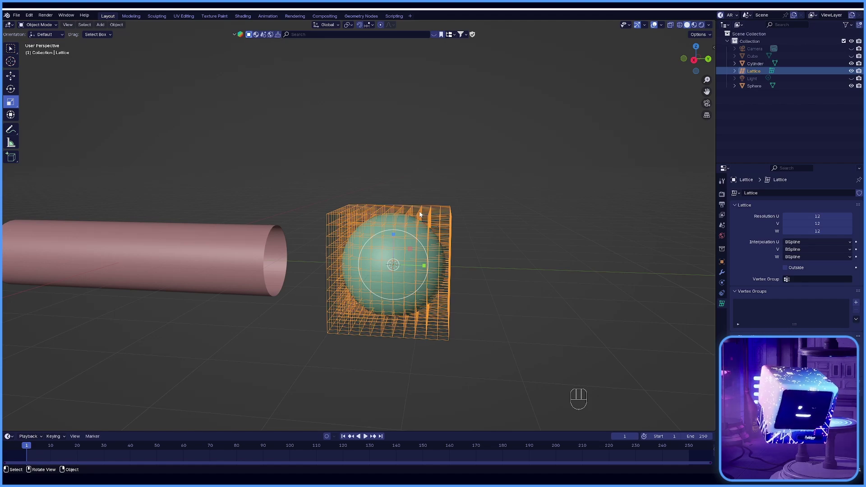
key("Tab")
middle_click_drag(538, 186, 511, 181, "shift")
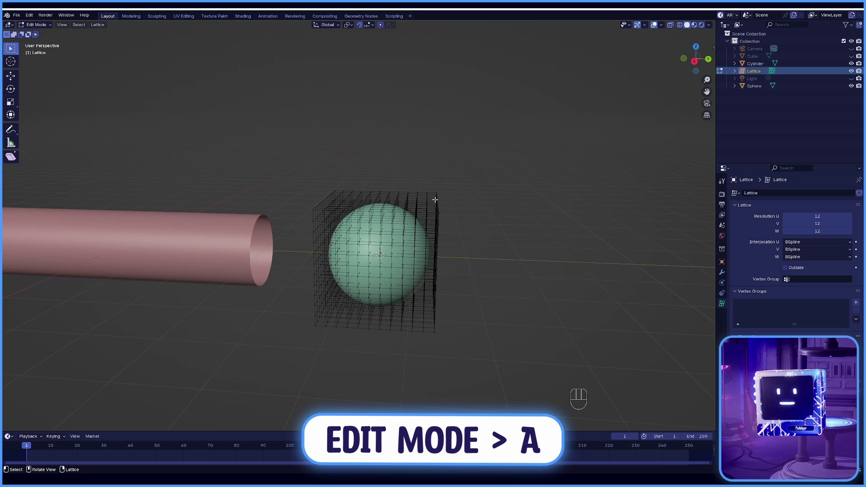
key("a")
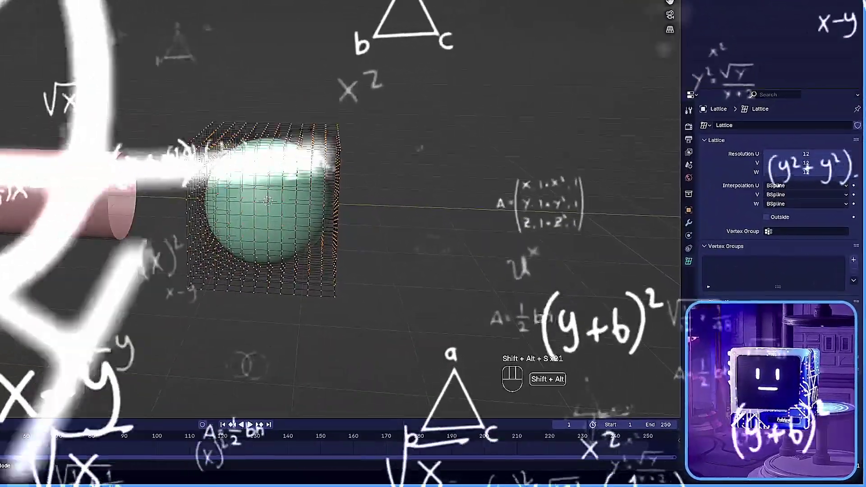
key("shift+alt+s")
key("shift+alt+s")
key("shift+alt+s")
key("shift+alt+s")
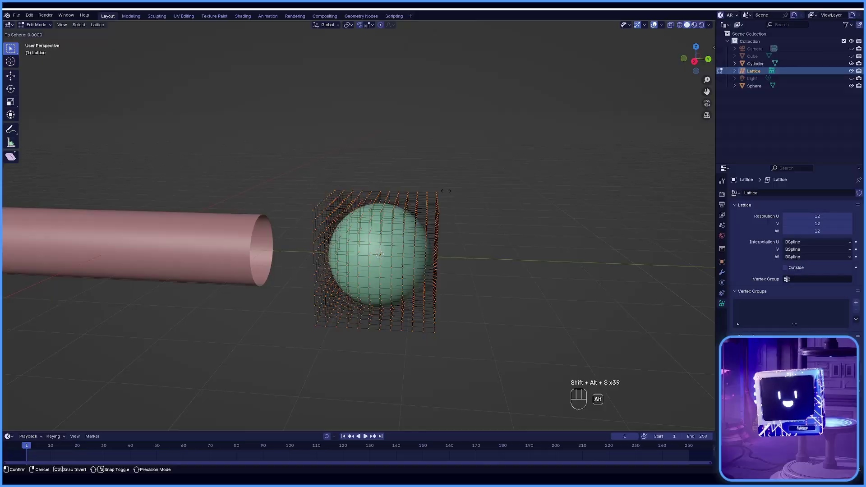
key("alt+s")
key("alt+s")
key("shift+s")
key("shift+s")
key("shift+s")
key("shift+s")
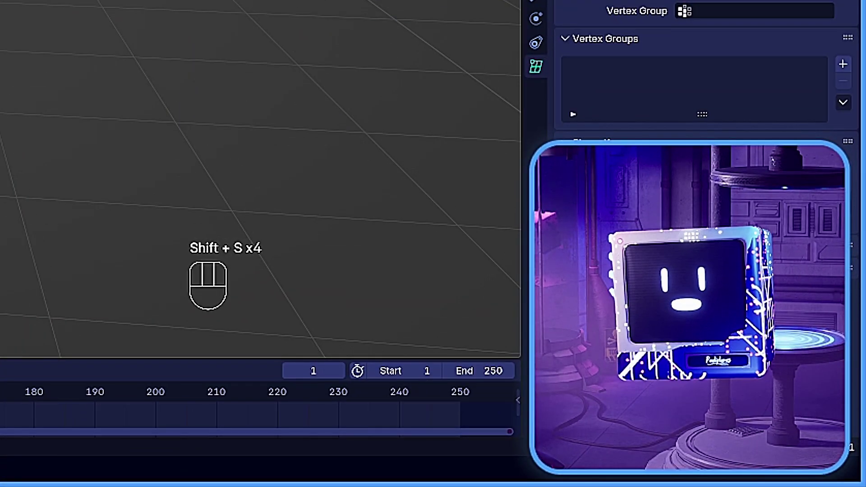
Round the lattice points into a full sphere with To Sphere at factor 1, and return to Object Mode
key("shift+alt+s")
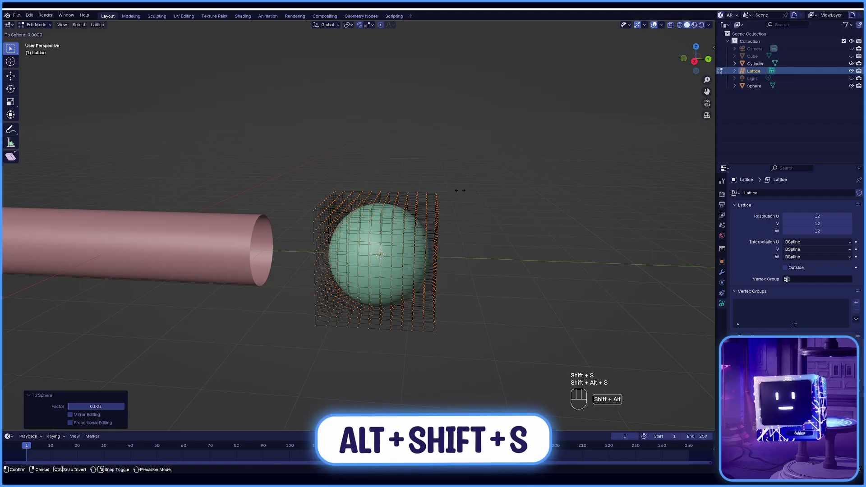
key("shift+alt+s")
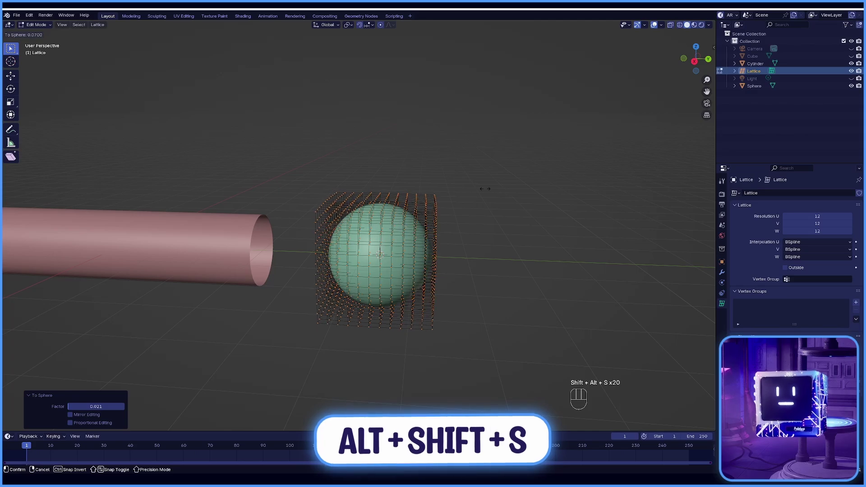
key("shift+alt+s")
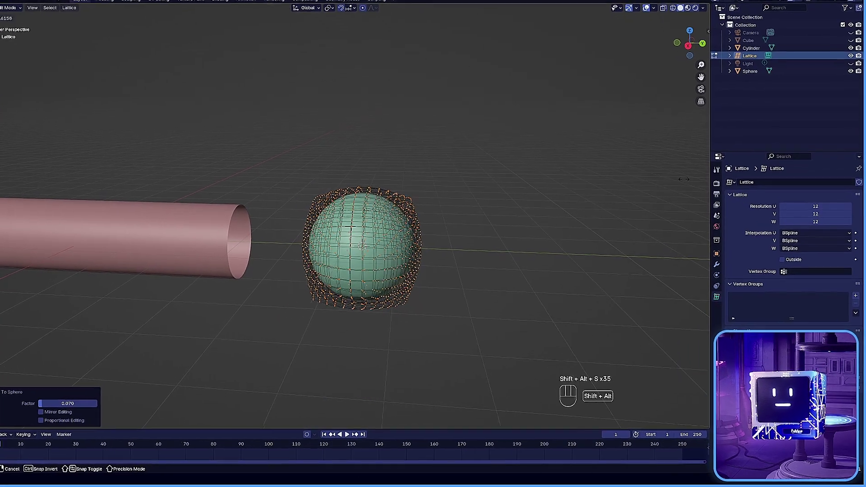
key("shift+alt+s")
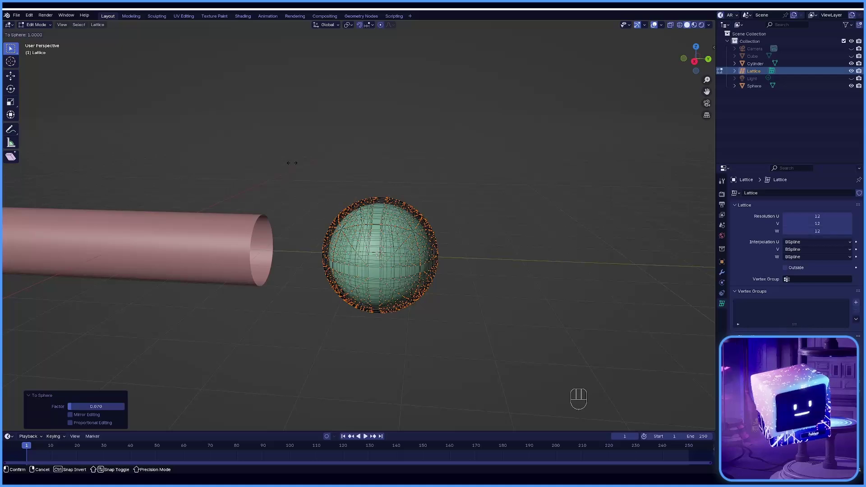
left_click(306, 178)
key("Tab")
left_click(451, 225)
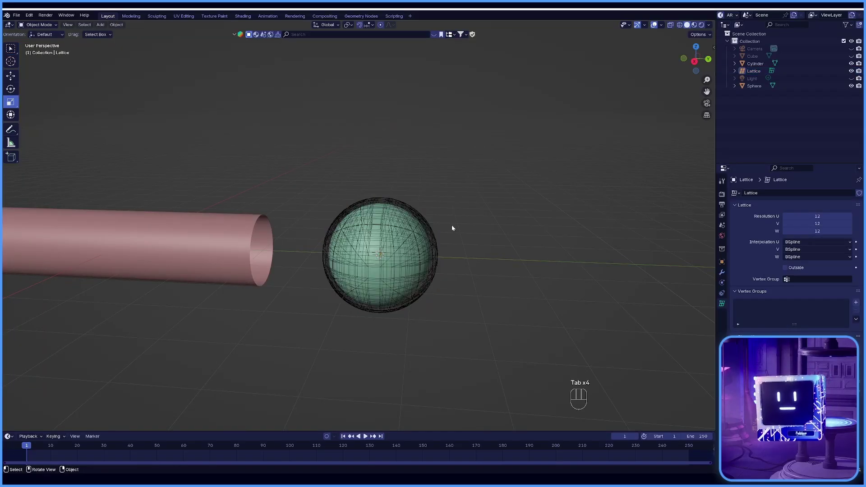
Select the lattice together with the sphere as the active object and parent the lattice to the sphere with the Object option
middle_click_drag(451, 225, 209, 253)
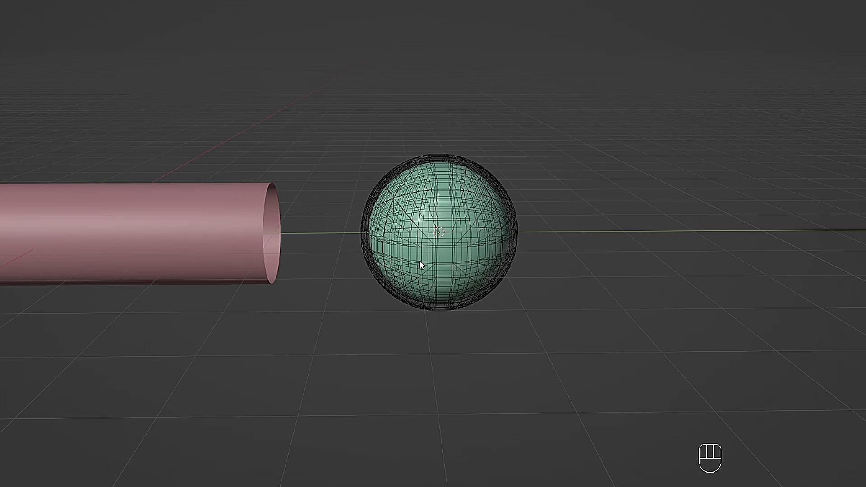
left_click(420, 261)
left_click(445, 259, "shift")
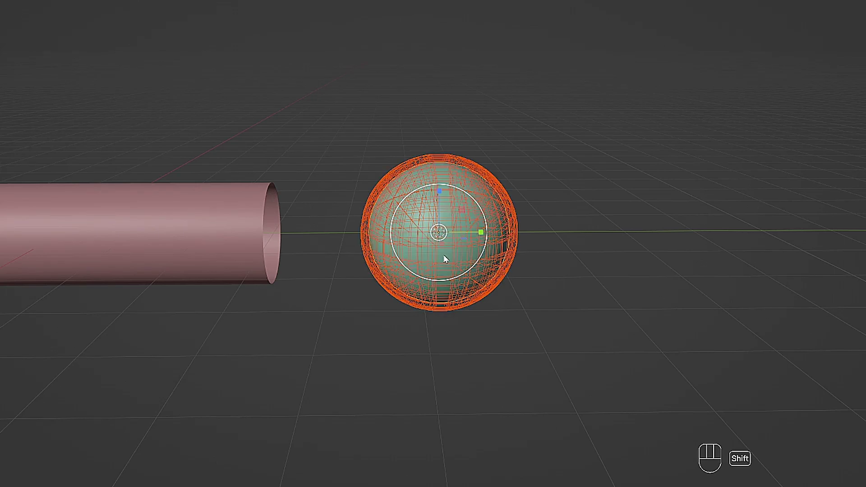
left_click(501, 219)
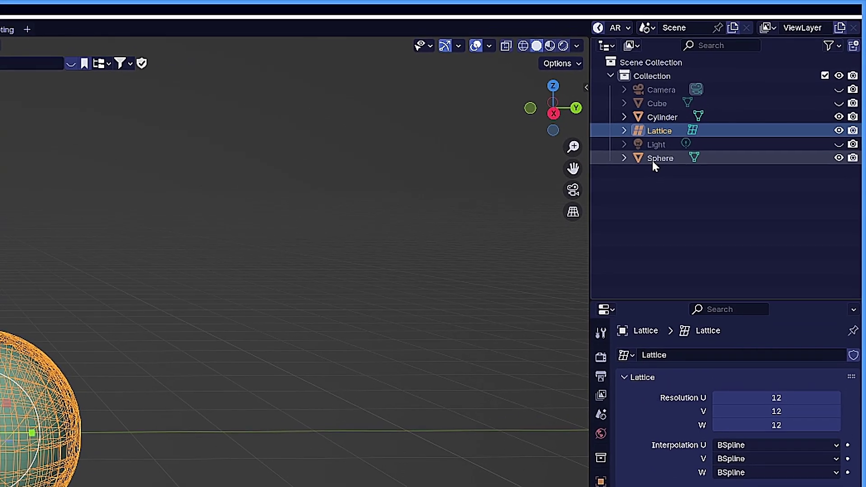
left_click(646, 164, "ctrl")
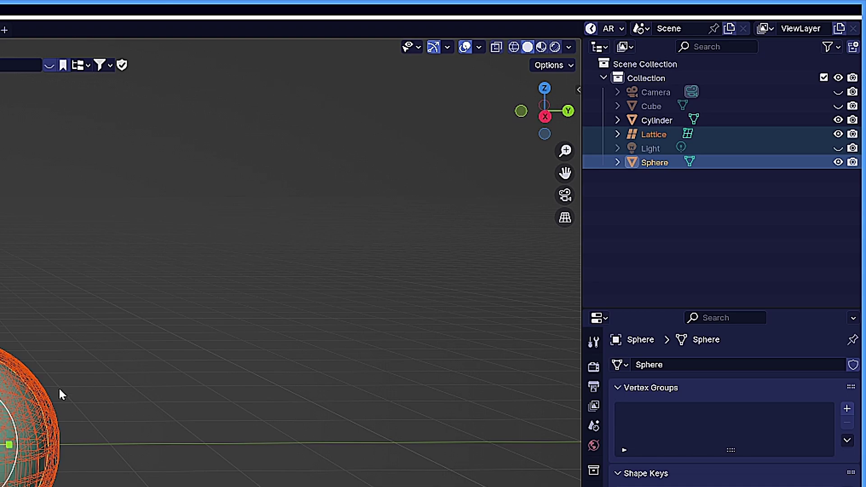
key("KP_Decimal")
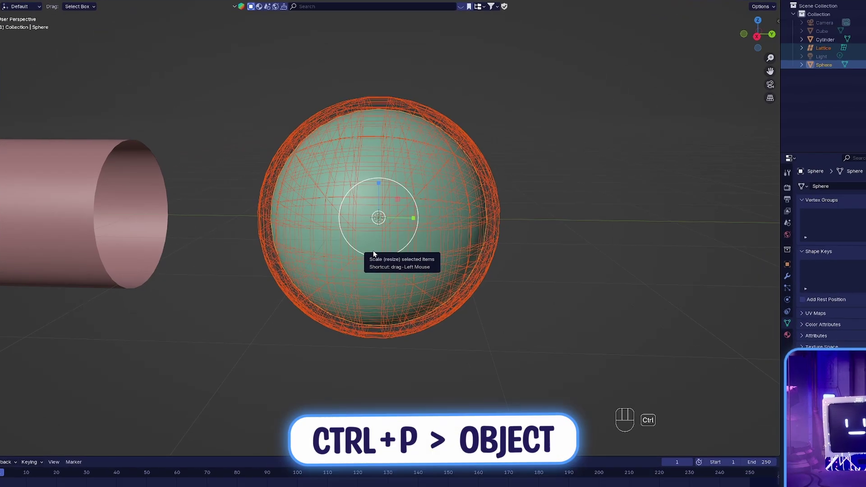
key("ctrl+p")
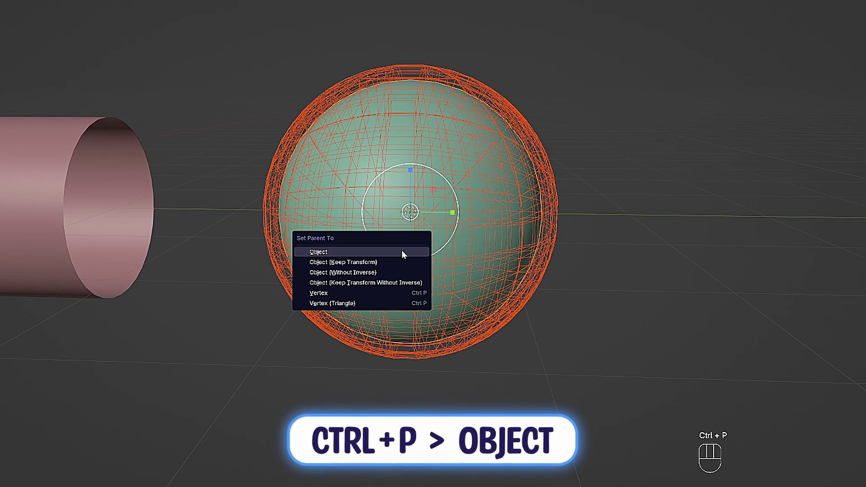
left_click(397, 252)
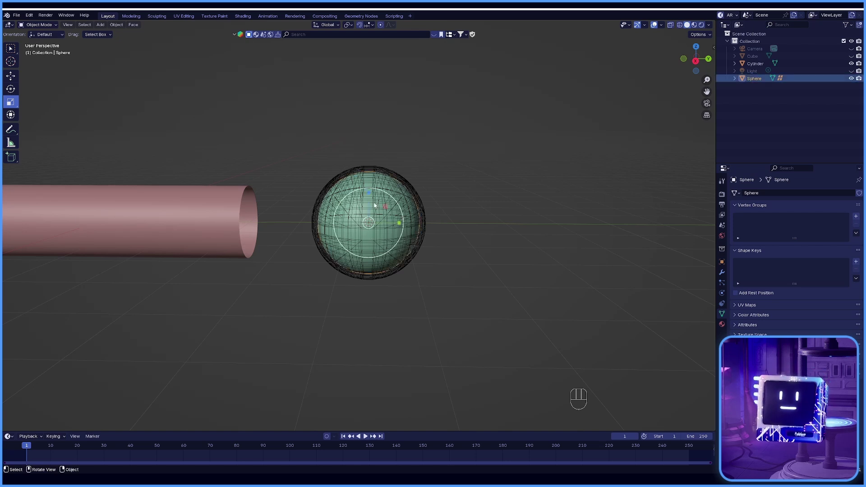
Add a Lattice modifier to the cylinder and assign the lattice around the sphere as its object
left_click_drag(371, 195, 371, 170)
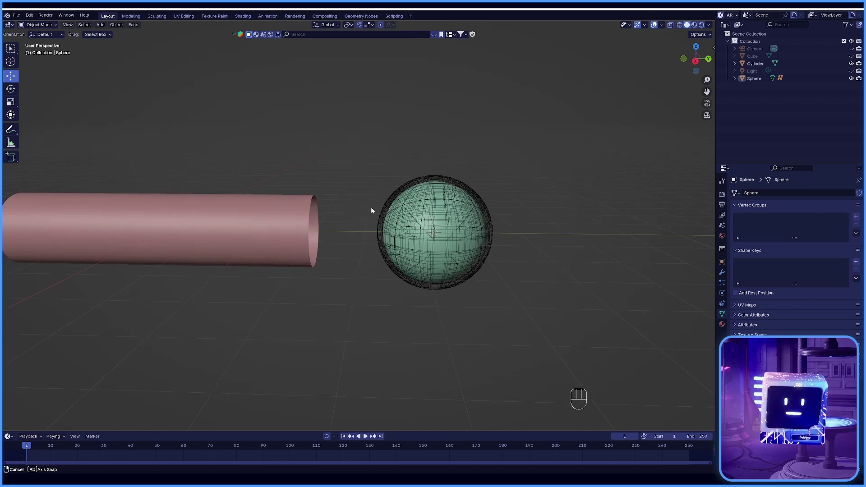
mouse_move(290, 209)
middle_mouse_down()
mouse_move(320, 193)
mouse_move(276, 206)
middle_mouse_up()
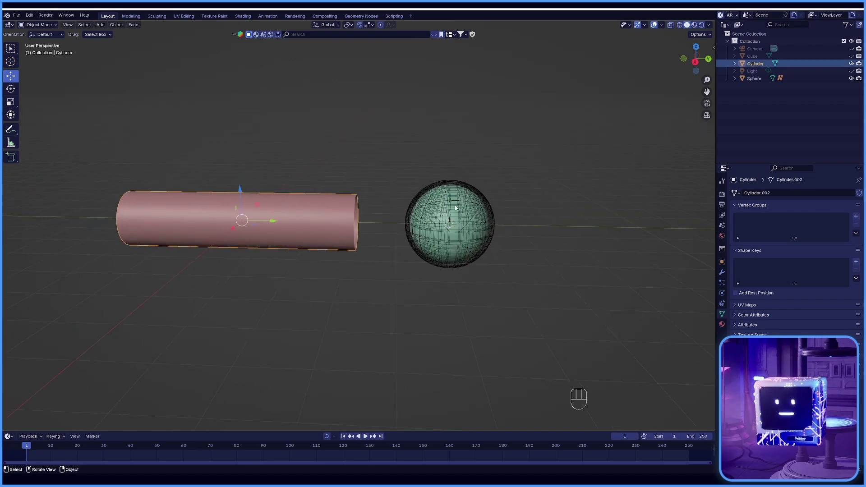
left_click(338, 158)
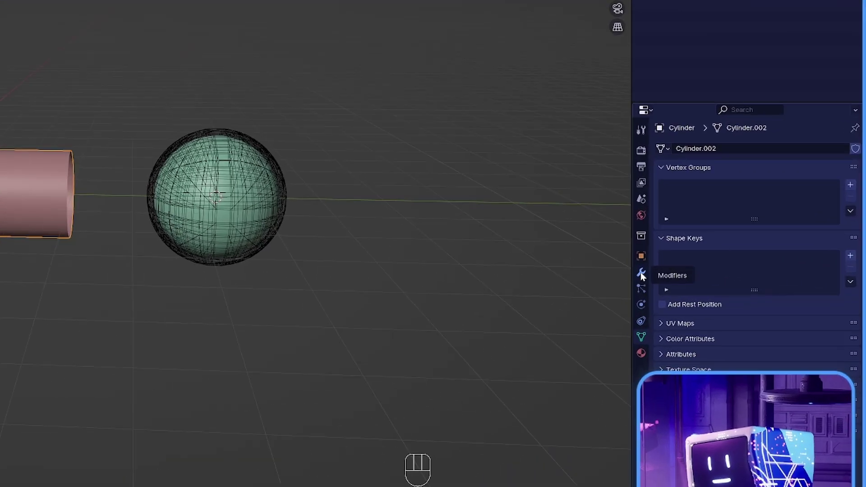
left_click(722, 272)
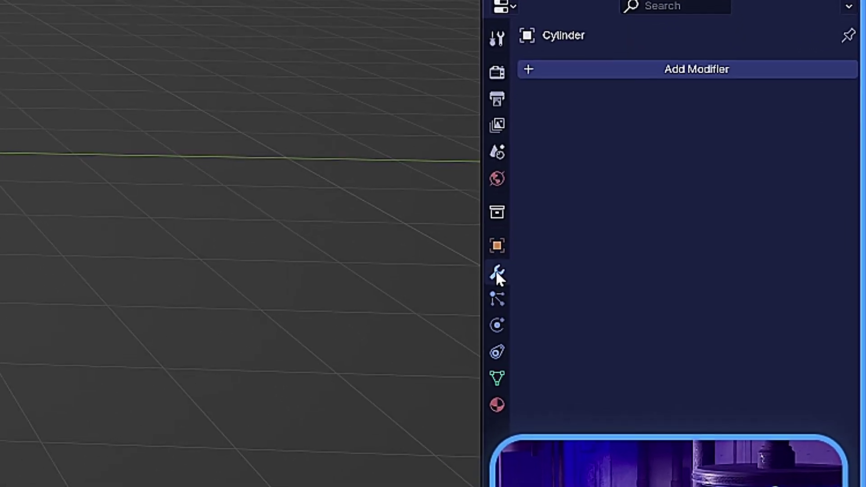
left_click(528, 70)
mouse_move(492, 89)
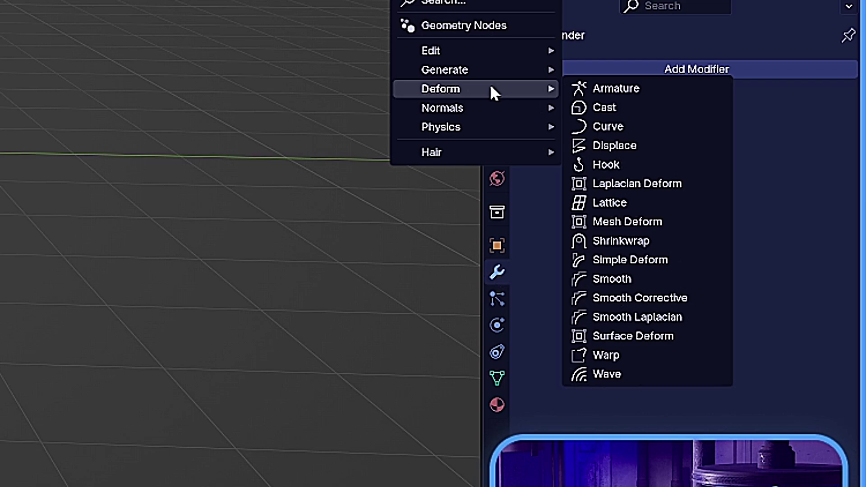
left_click(615, 204)
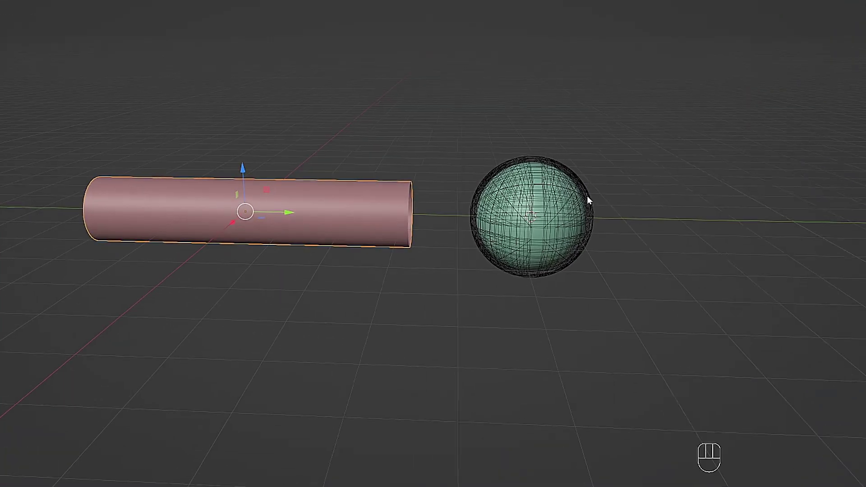
left_click(493, 207)
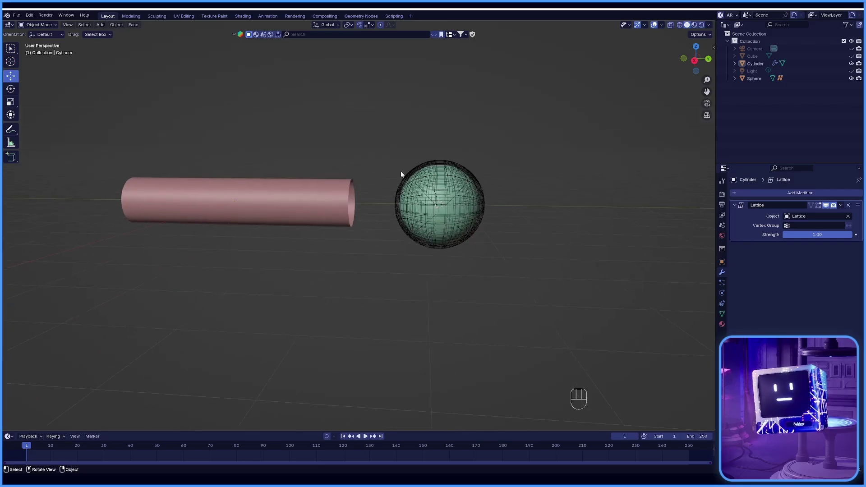
Move the sphere along the Y axis into the cylinder and slide it through the tube to bulge its wall
middle_click_drag(402, 163, 487, 259)
left_click(470, 261)
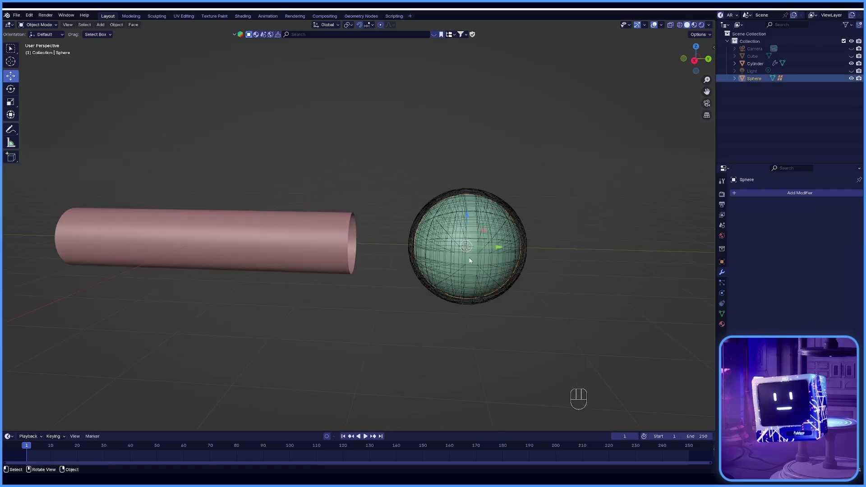
left_click_drag(499, 249, 334, 243)
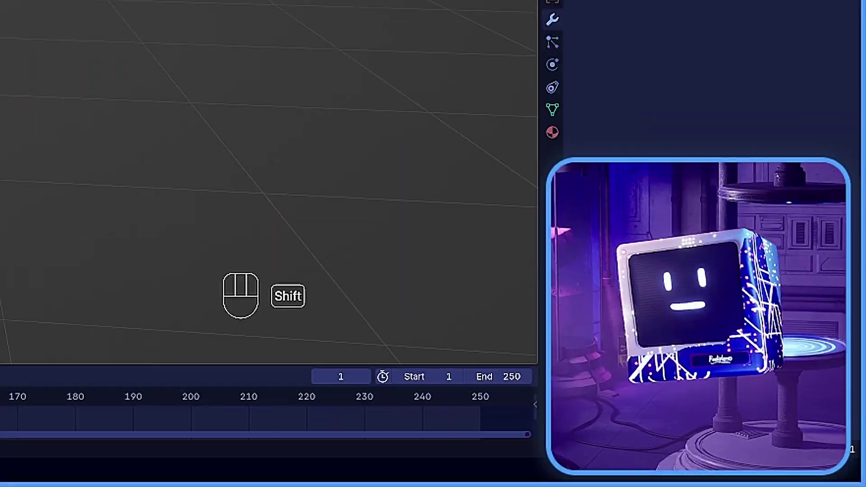
middle_click_drag(311, 217, 496, 180, "shift")
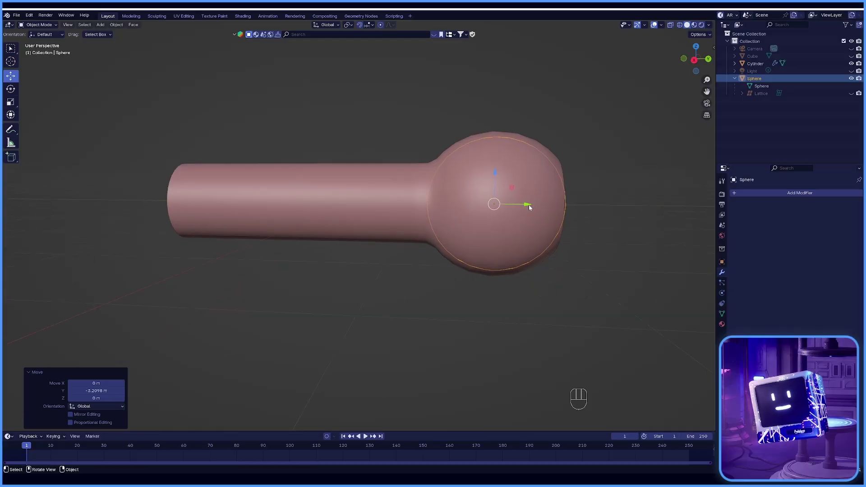
left_click_drag(530, 208, 506, 214)
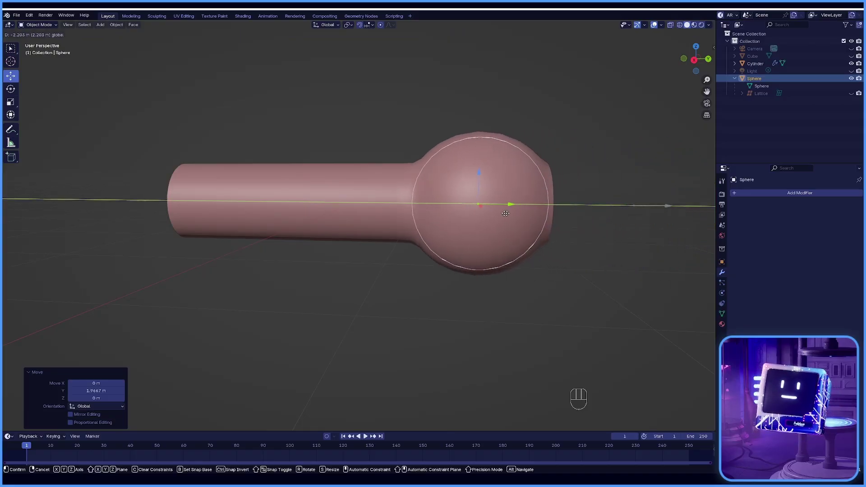
left_click_drag(314, 216, 176, 167)
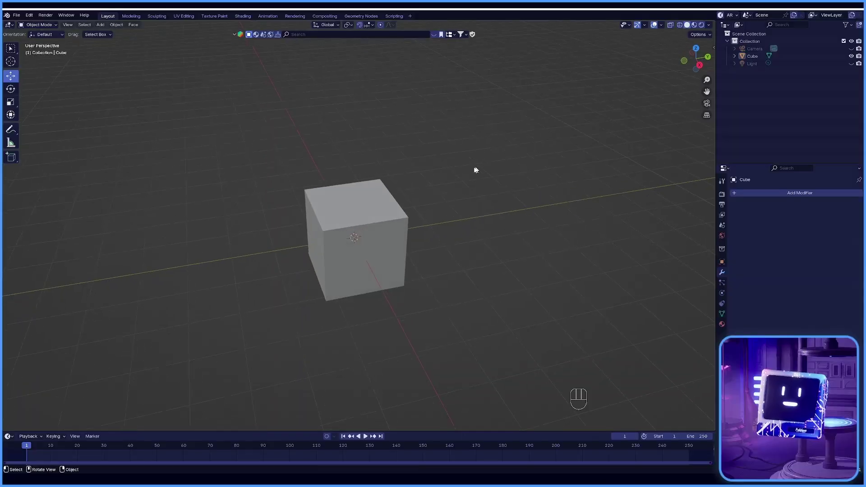
Round the cube into a smooth-shaded sphere by adding and applying a subdivision modifier
middle_click_drag(475, 168, 403, 210, "shift")
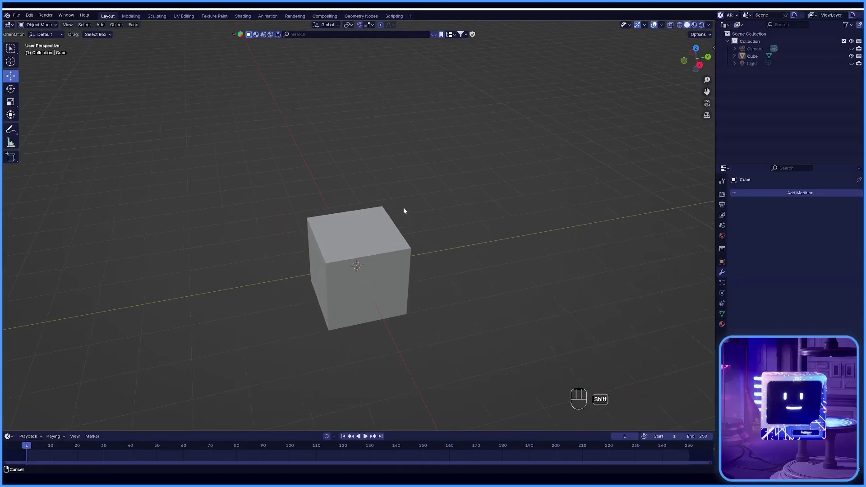
left_click(735, 195)
mouse_move(704, 193)
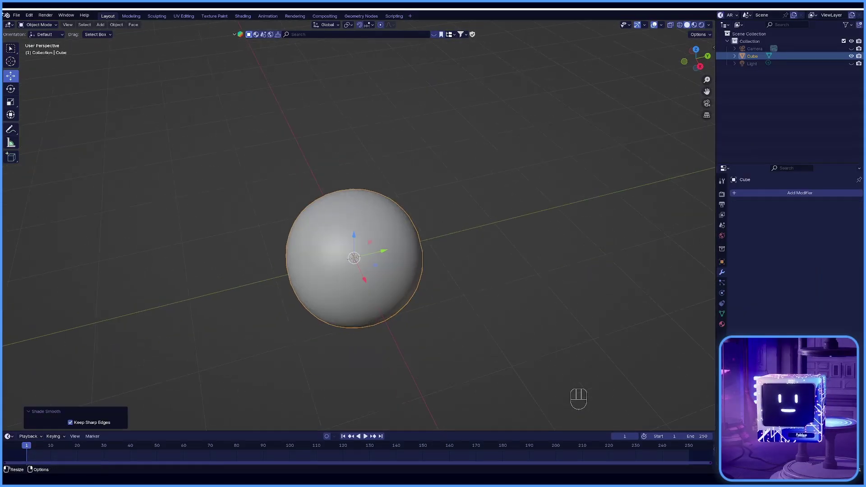
Enter Edit Mode on the rounded cube and box-select a patch of vertices on its upper surface
key("Tab")
middle_click_drag(451, 217, 431, 203)
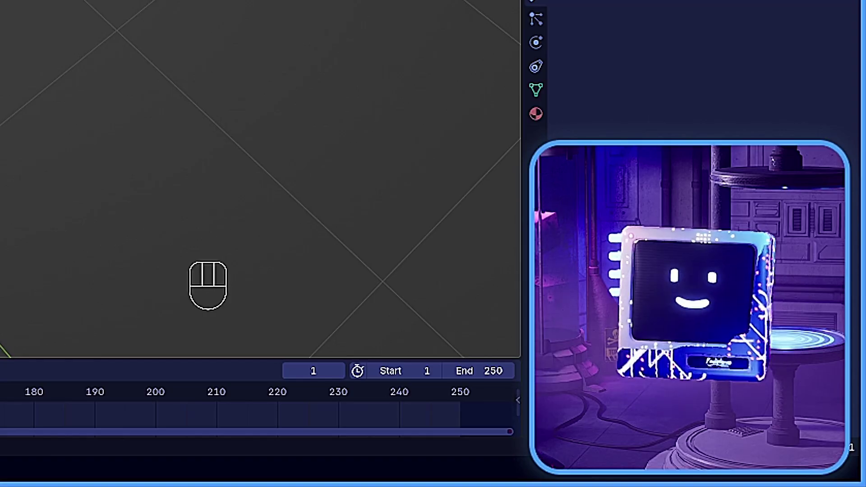
key("w")
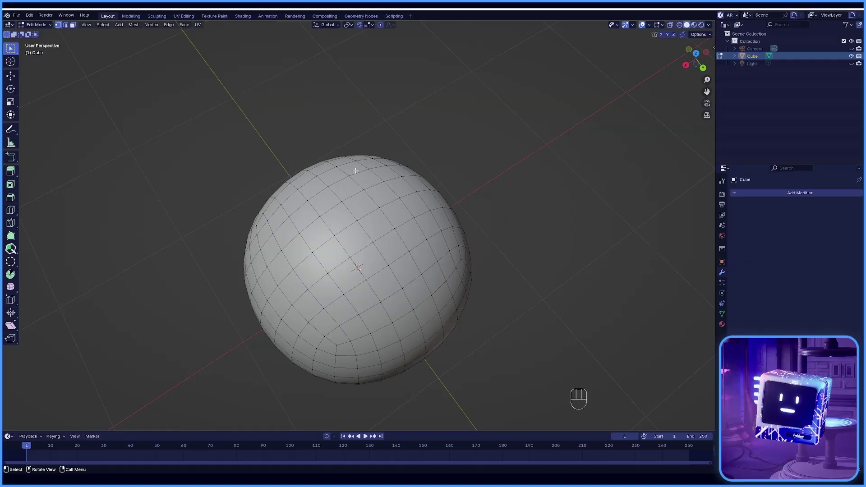
middle_click_drag(349, 181, 333, 184)
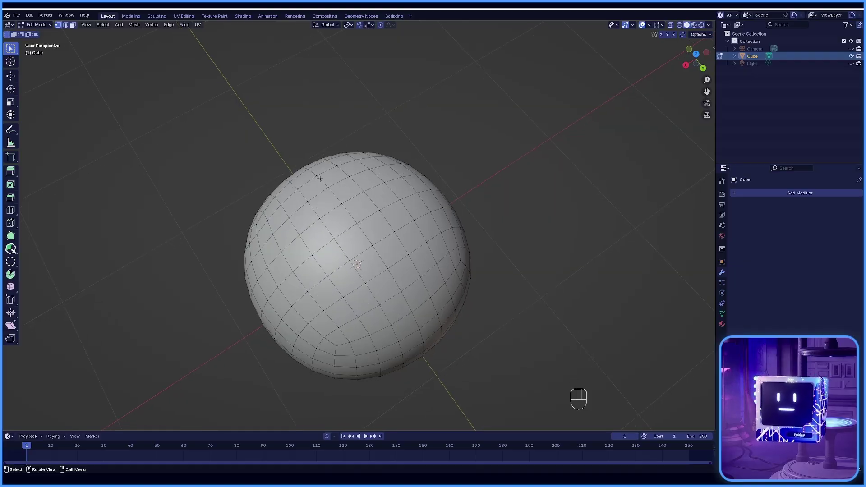
left_click_drag(320, 179, 407, 283)
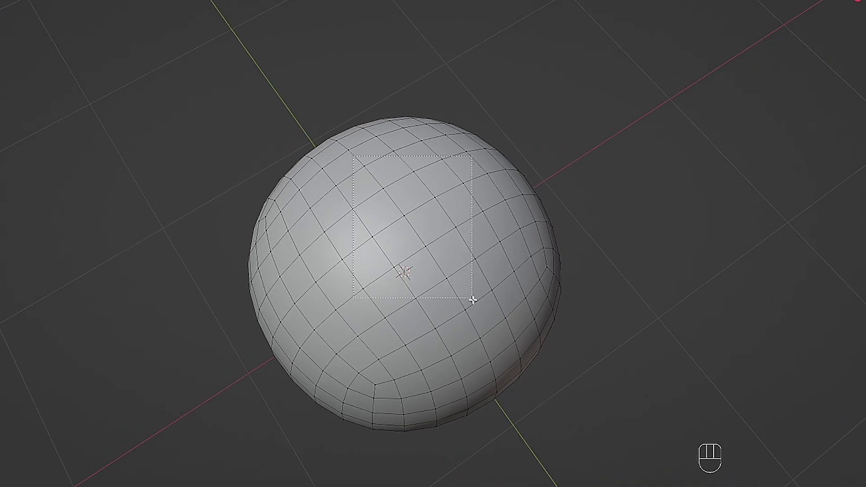
left_click_drag(480, 317, 479, 316)
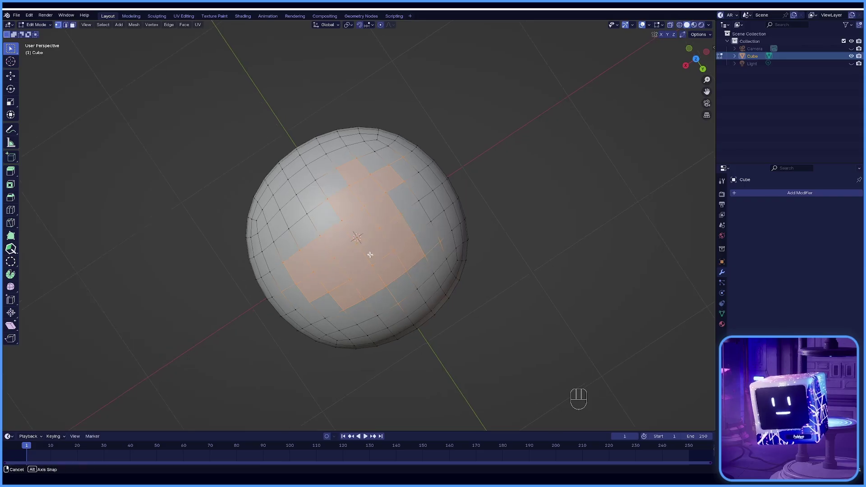
middle_click_drag(418, 300, 465, 235)
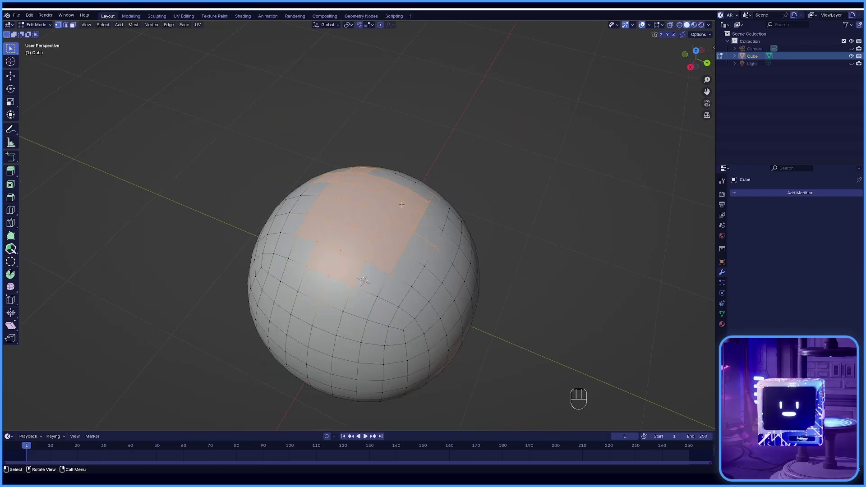
Bevel the selected vertices with an offset width of about 0.0376 m
key("ctrl+b")
key("ctrl+v")
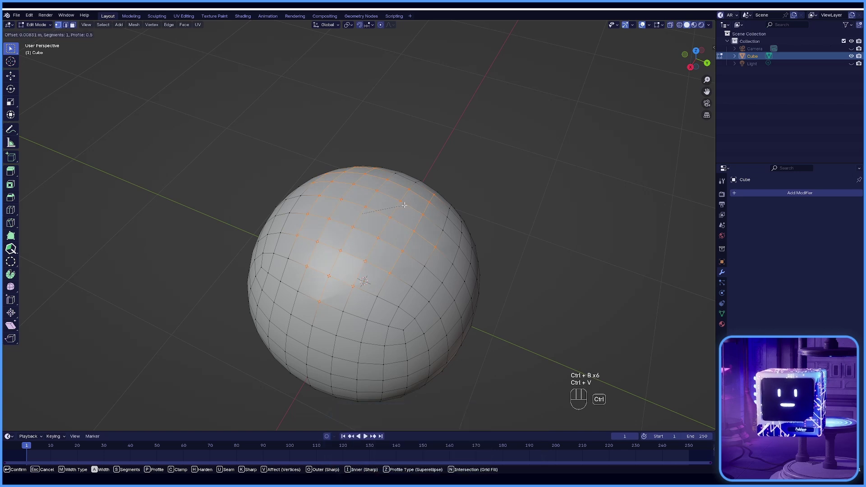
key("ctrl+v")
key("ctrl+v")
key("ctrl+v")
key("ctrl+v")
key("ctrl+v")
key("ctrl+v")
key("ctrl+v")
key("ctrl+v")
key("ctrl+v")
key("ctrl+v")
key("ctrl+v")
key("ctrl+v")
key("ctrl+v")
key("ctrl+v")
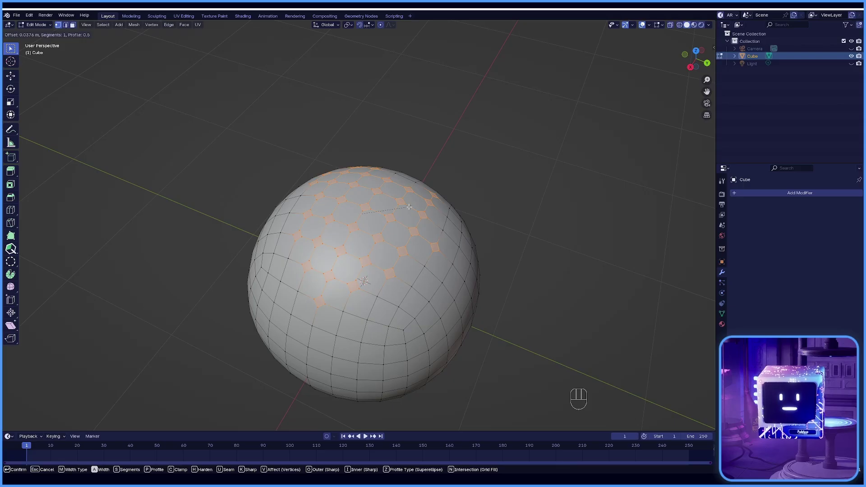
left_click(425, 141)
Set the vertex bevel to 5 segments and its shape to 0.1 to make the bevels circular
scroll(426, 140, "up", 4)
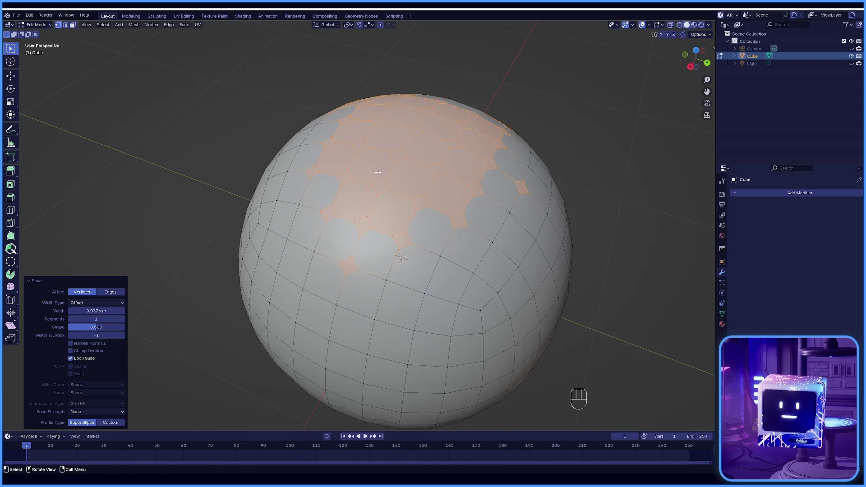
scroll(378, 172, "up", 4)
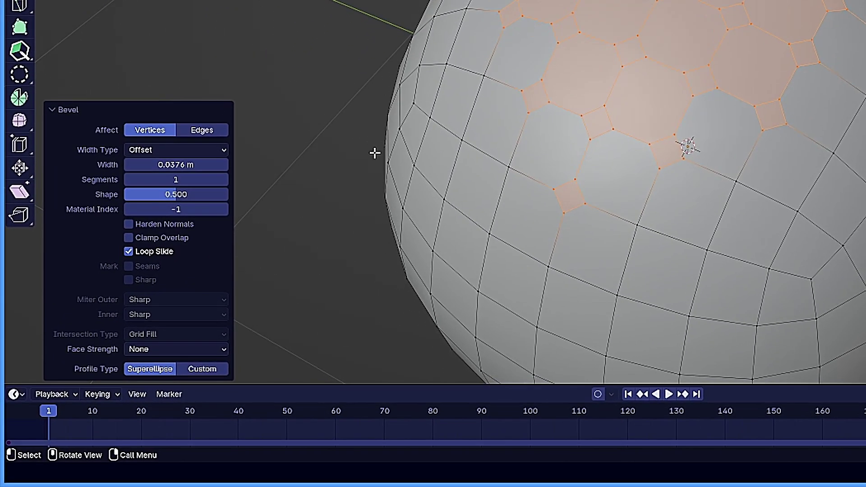
mouse_move(177, 180)
left_mouse_down()
mouse_move(167, 180)
mouse_move(178, 181)
left_mouse_up()
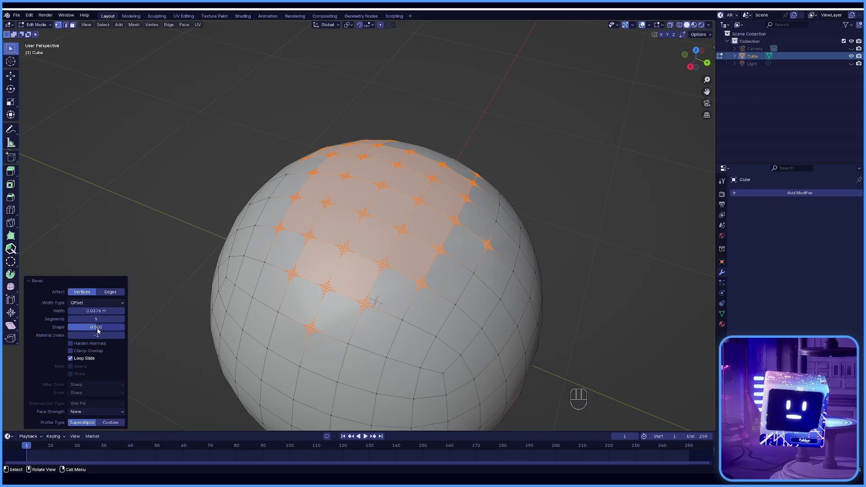
left_click_drag(171, 194, 162, 195)
mouse_move(108, 293)
left_mouse_down()
mouse_move(88, 293)
mouse_move(112, 292)
left_mouse_up()
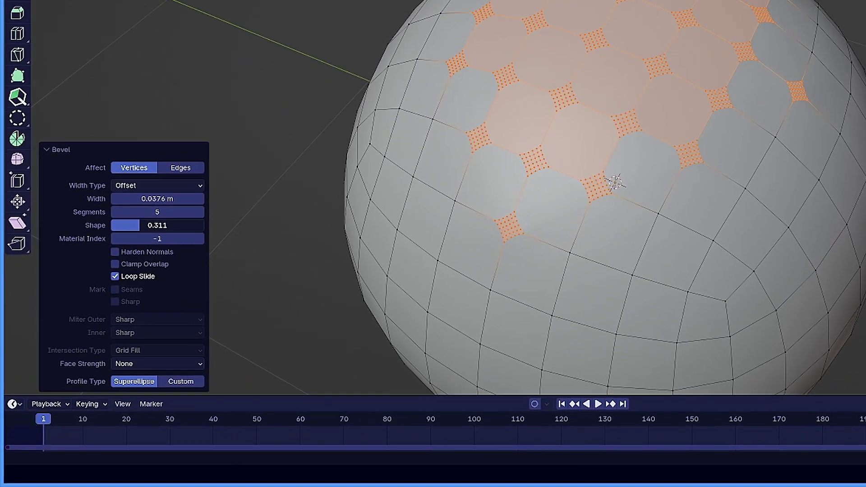
left_click_drag(163, 195, 141, 195)
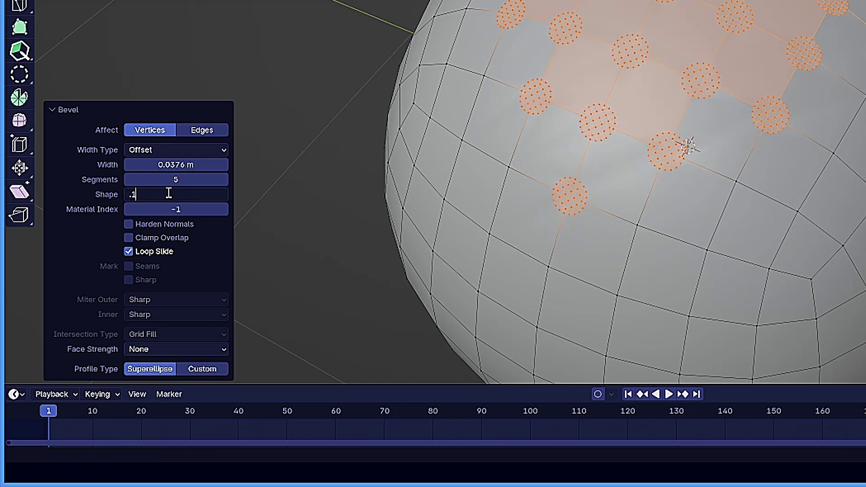
key("Return")
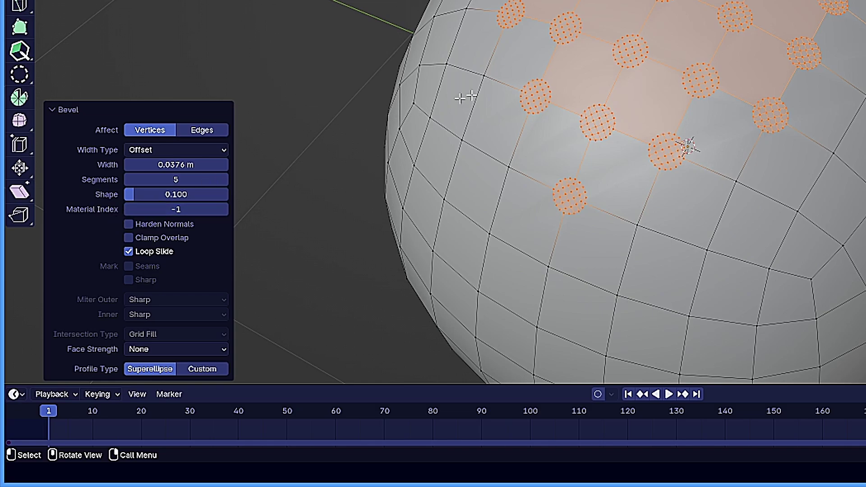
Widen the circular vertex bevel on the sphere to an offset width of 0.0676 m
middle_click_drag(549, 78, 161, 164)
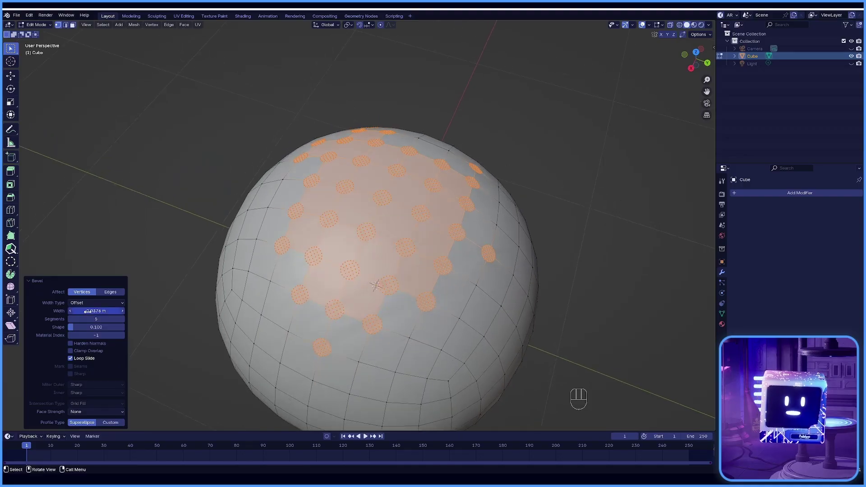
mouse_move(88, 311)
left_mouse_down()
mouse_move(144, 310)
mouse_move(90, 311)
left_mouse_up()
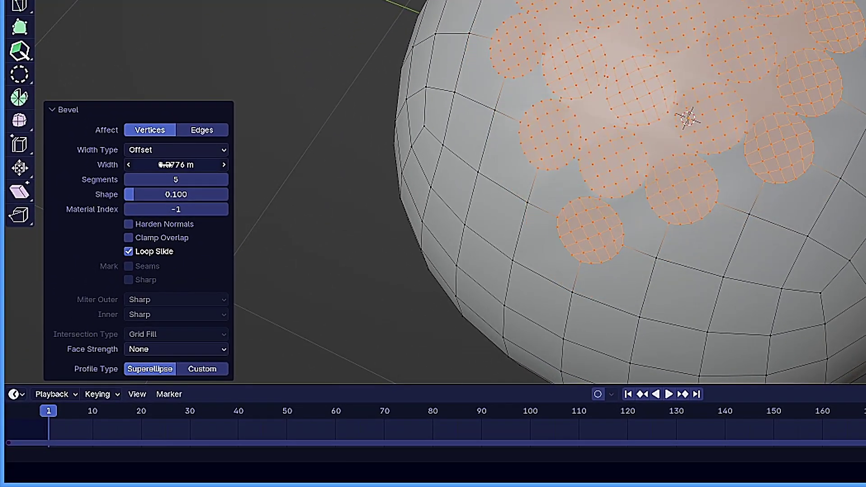
mouse_move(176, 165)
left_mouse_down()
mouse_move(153, 164)
mouse_move(189, 165)
mouse_move(154, 165)
mouse_move(181, 165)
left_mouse_up()
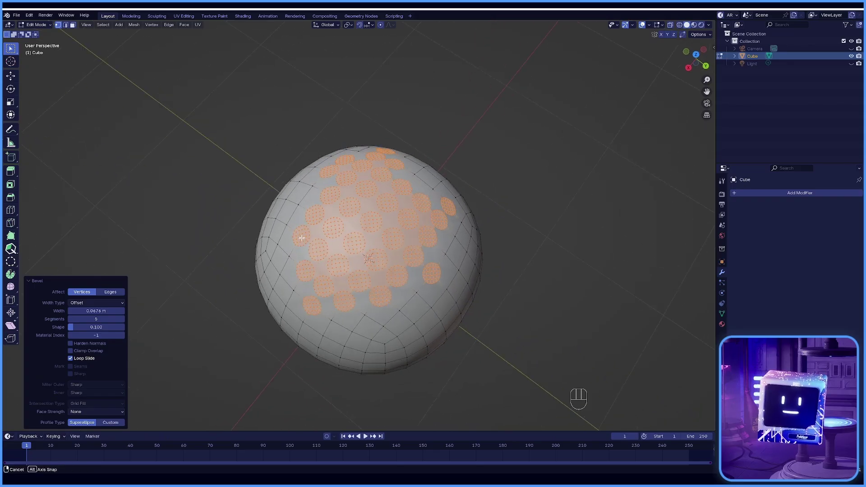
middle_click_drag(302, 238, 302, 235)
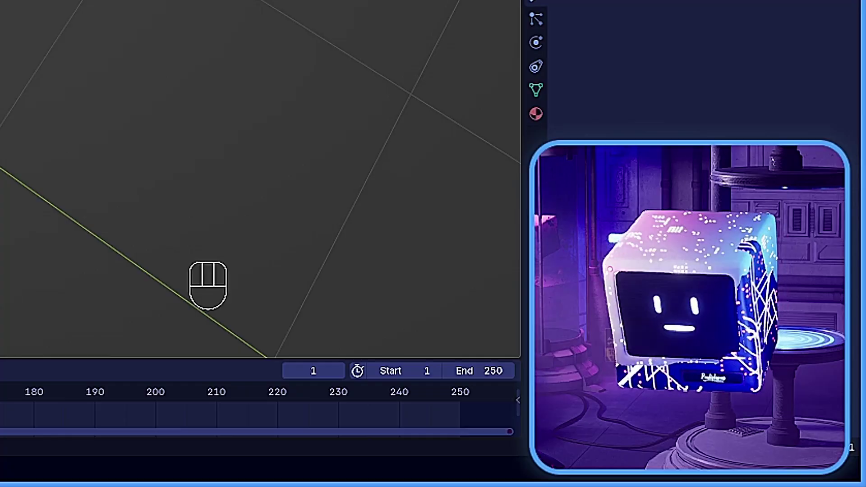
middle_click_drag(298, 242, 485, 230)
Clear the selection and select only the vertices of the lowest bevelled circle on the sphere's front
left_click(559, 191)
middle_click_drag(539, 196, 388, 261)
scroll(388, 261, "up", 2)
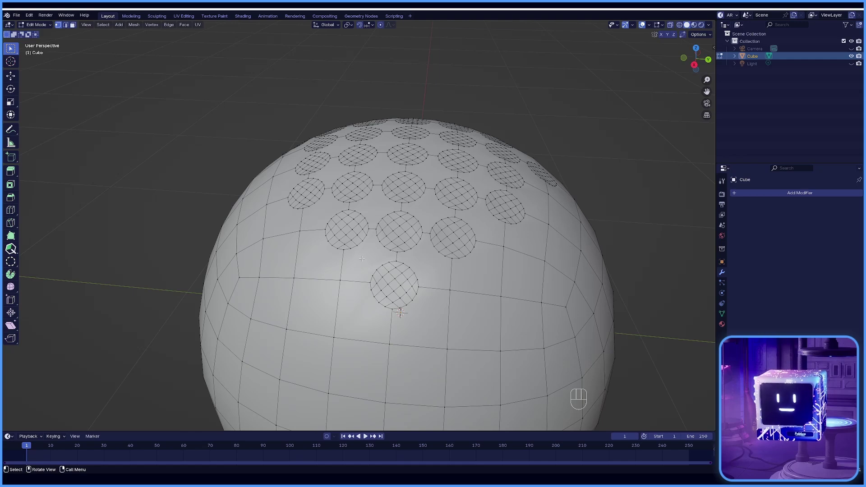
left_click_drag(427, 303, 428, 313)
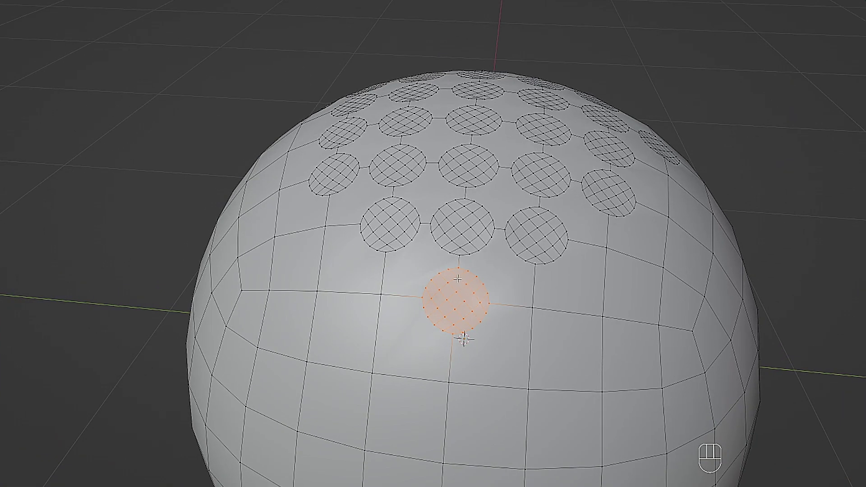
scroll(458, 279, "down", 1)
middle_click_drag(458, 279, 442, 284)
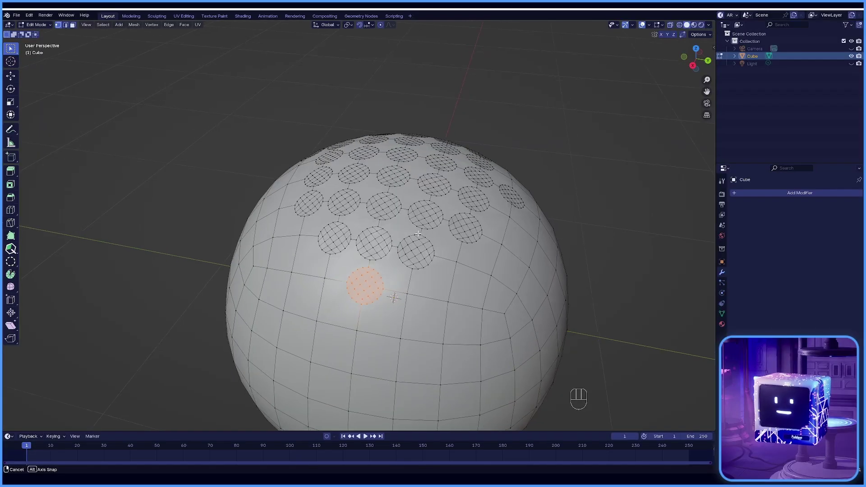
Extend the selection from the single circle with Select Similar by Face Regions
middle_click_drag(408, 239, 424, 231)
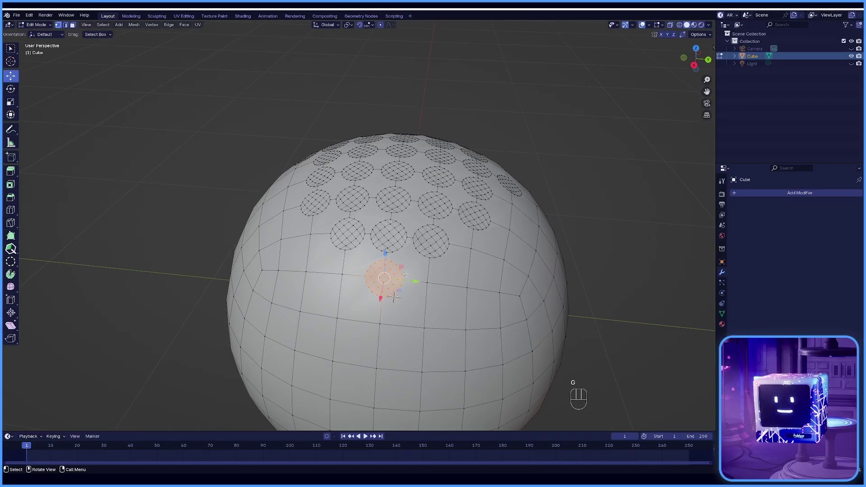
right_click(405, 273)
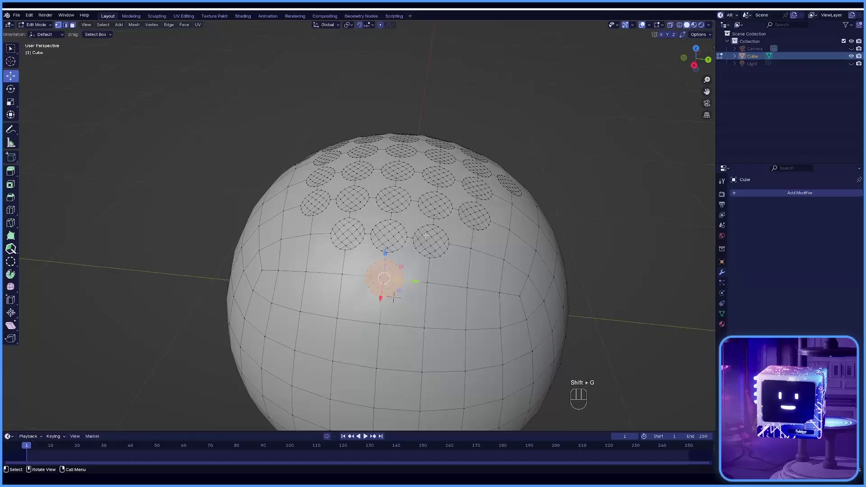
key("shift+g")
key("shift+g")
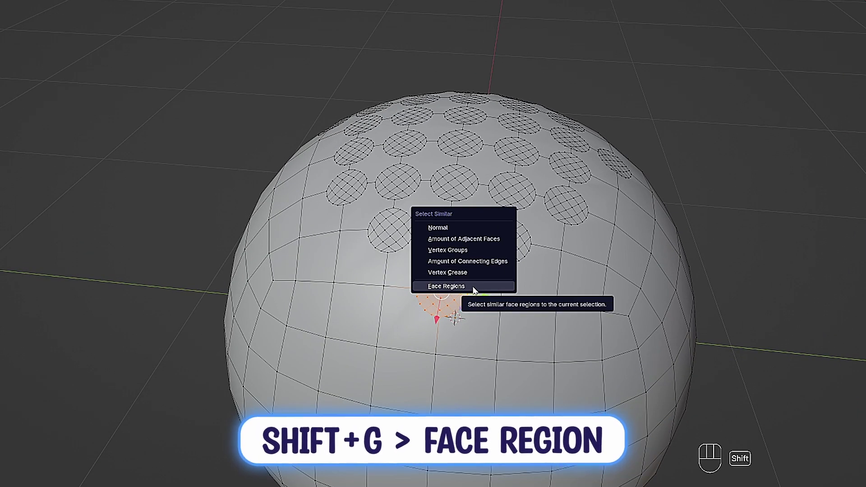
left_click(474, 290)
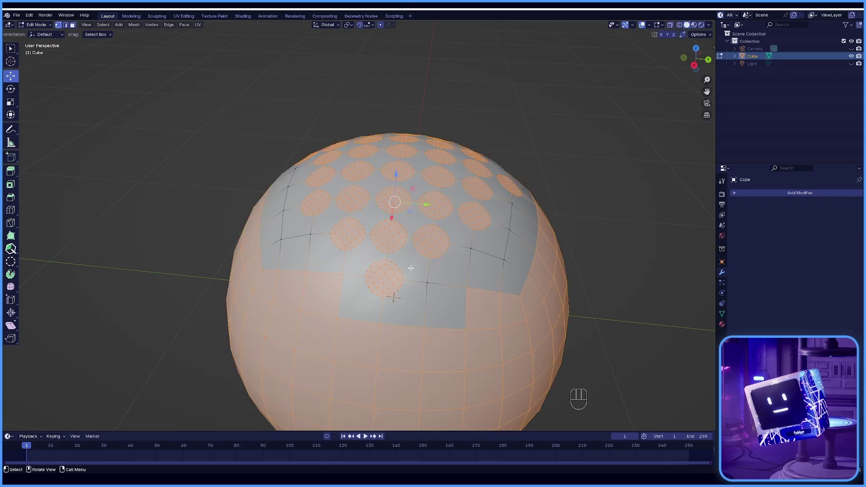
Turn on X-ray and box-deselect the lower part of the sphere so only the circles remain selected
scroll(410, 268, "down", 5)
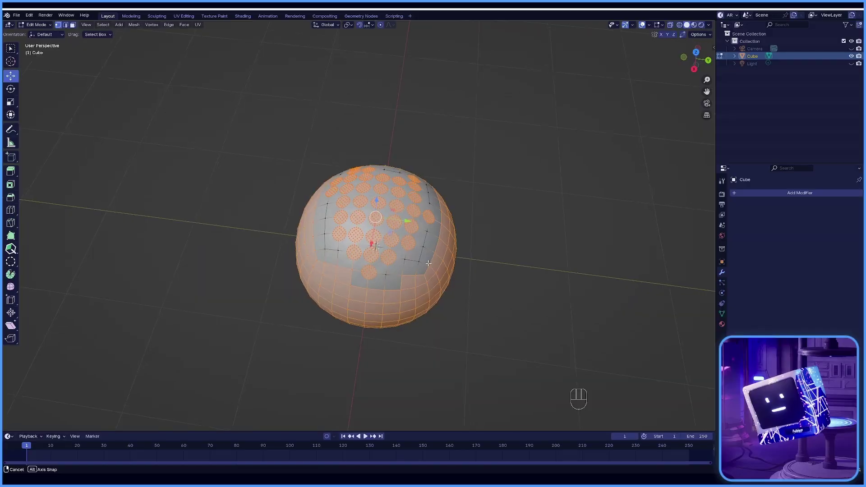
middle_click_drag(426, 261, 424, 273)
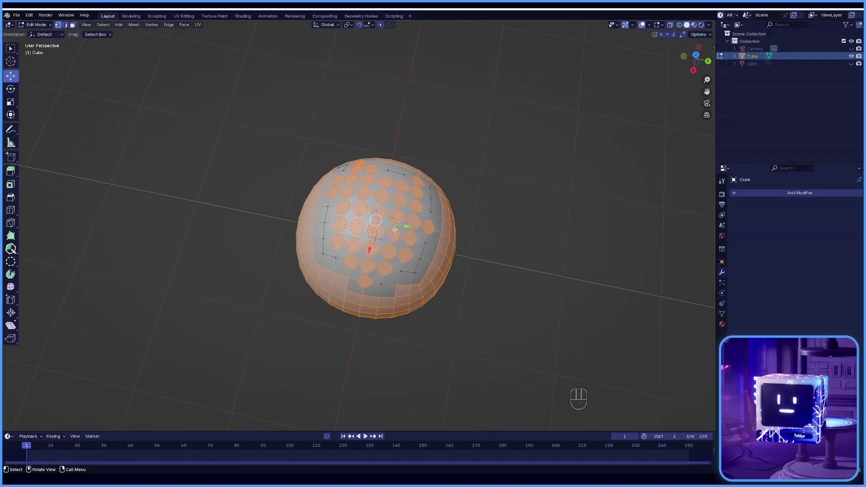
scroll(392, 217, "up", 1)
middle_click_drag(383, 207, 368, 242)
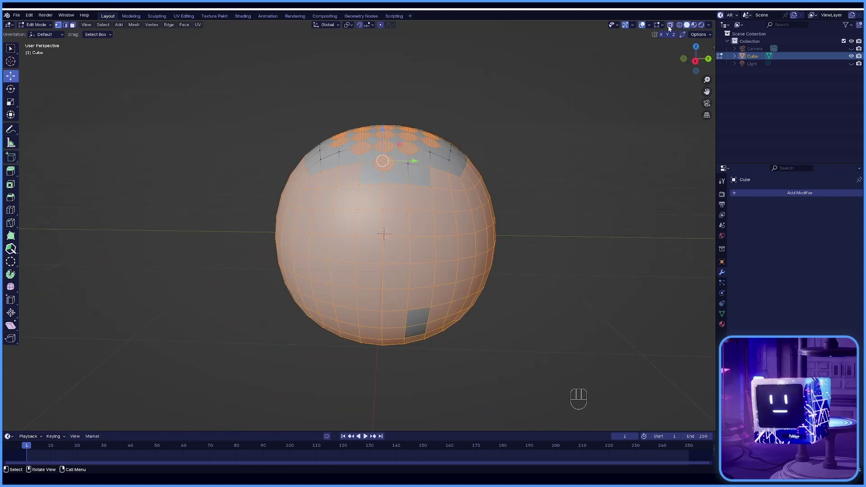
left_click(670, 26)
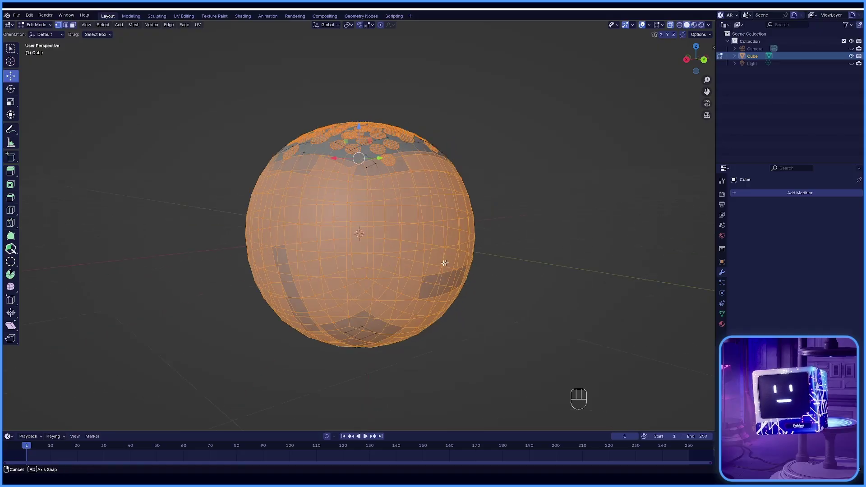
middle_click_drag(442, 263, 489, 262)
middle_click_drag(356, 176, 453, 155)
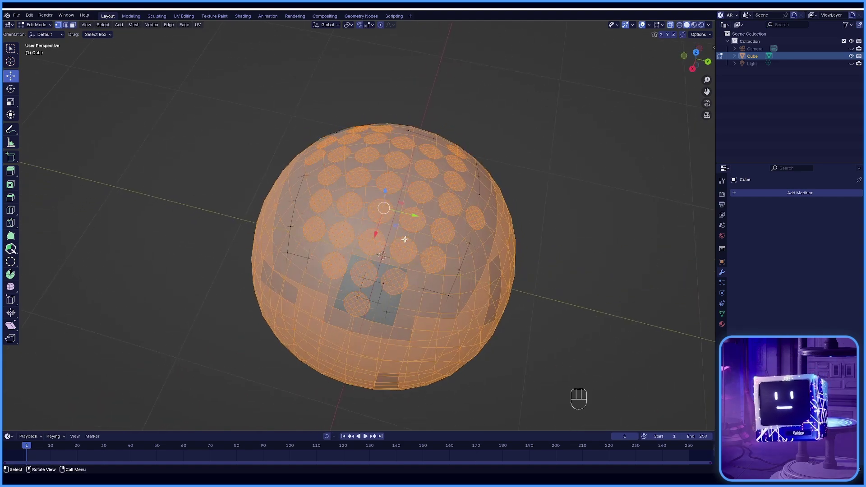
middle_click_drag(396, 237, 489, 299)
left_click_drag(505, 321, 242, 192, "ctrl")
middle_click_drag(334, 189, 412, 235)
Delete the selected circle faces to cut round holes in the sphere and leave Edit Mode
key("Delete")
left_click(438, 235)
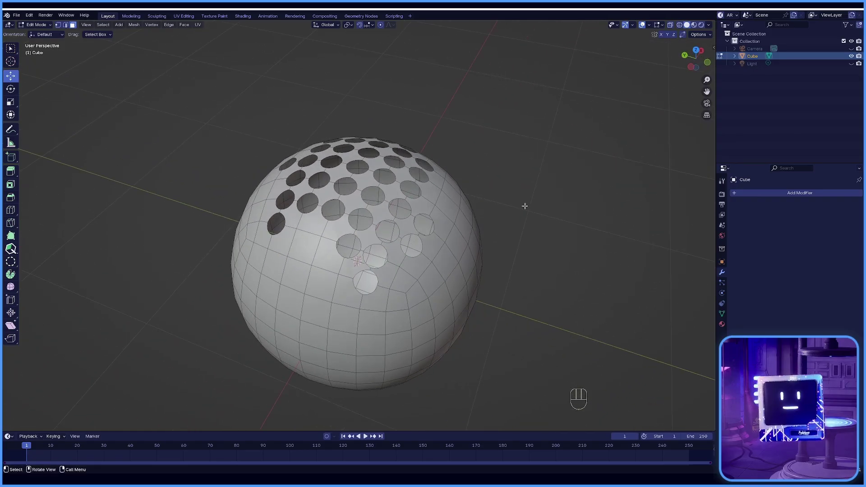
key("Tab")
middle_click_drag(524, 206, 356, 213)
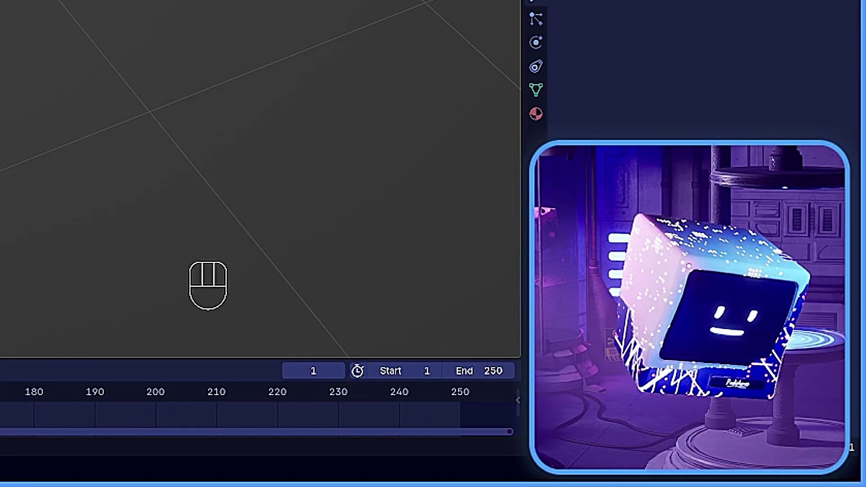
key("Tab")
scroll(353, 175, "up", 5)
middle_click_drag(353, 175, 440, 260)
key("Tab")
scroll(413, 206, "down", 5)
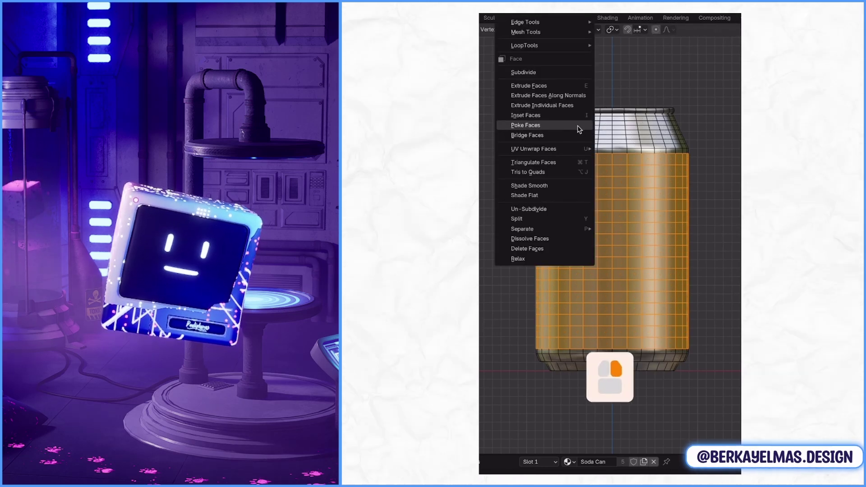
Poke the selected faces of the soda can's side wall and convert the triangles to diamond-shaped quads
left_click(578, 127)
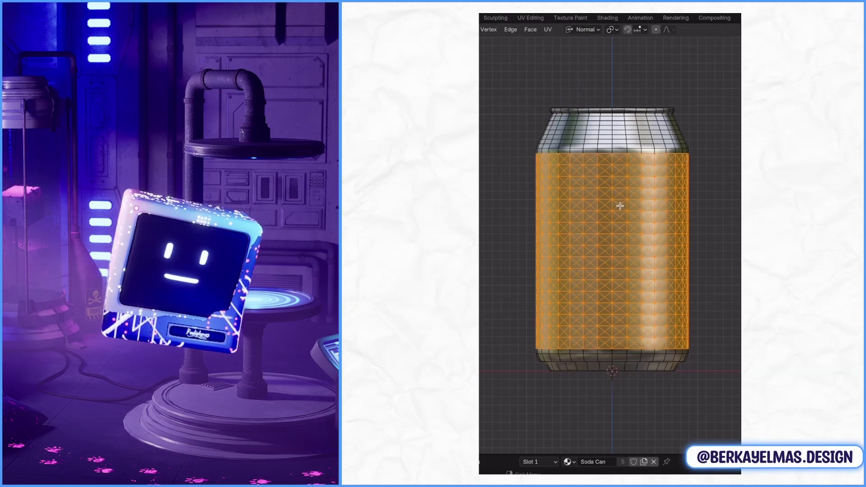
key("alt+j")
scroll(646, 243, "up", 2)
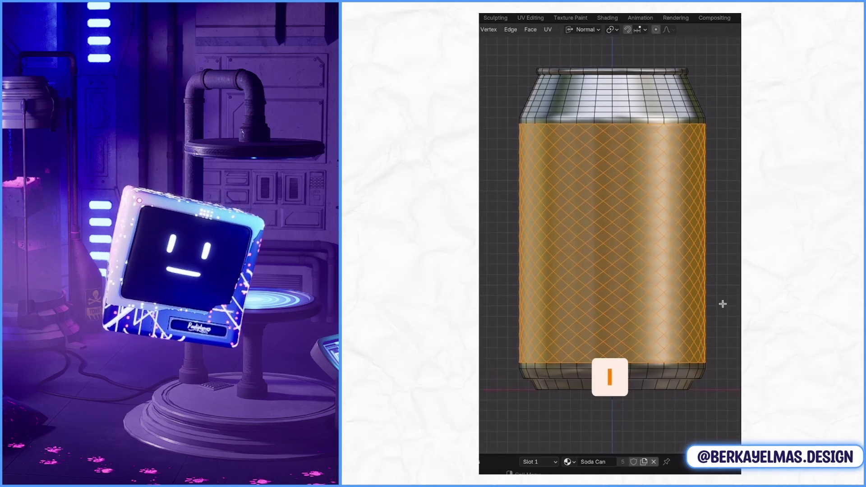
Try to inset the can wall's diamond faces with the Individual option on, and undo the inset
left_click(623, 343)
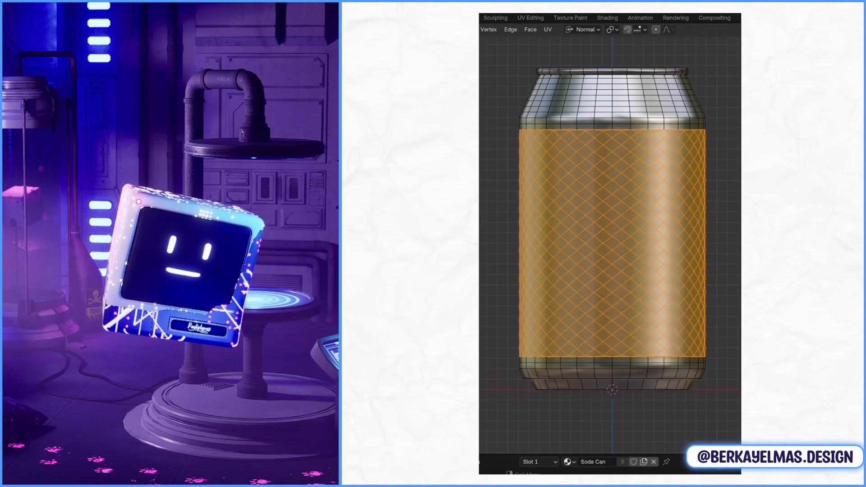
left_click(558, 432)
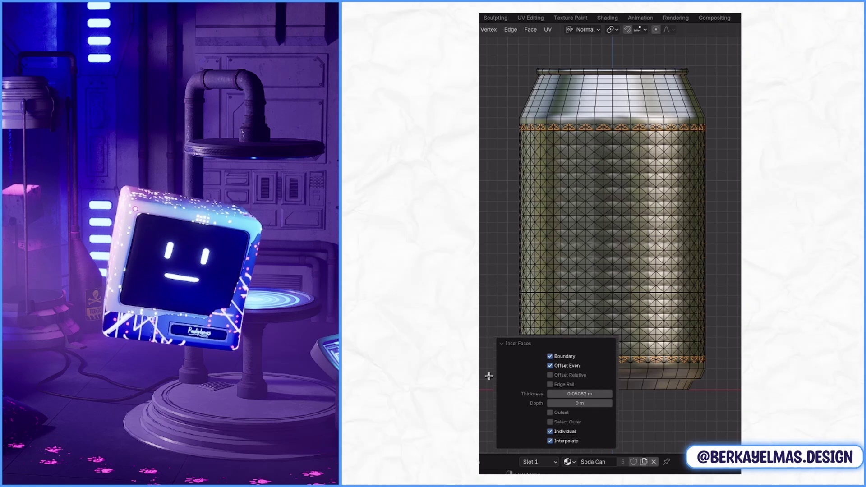
key("ctrl+z")
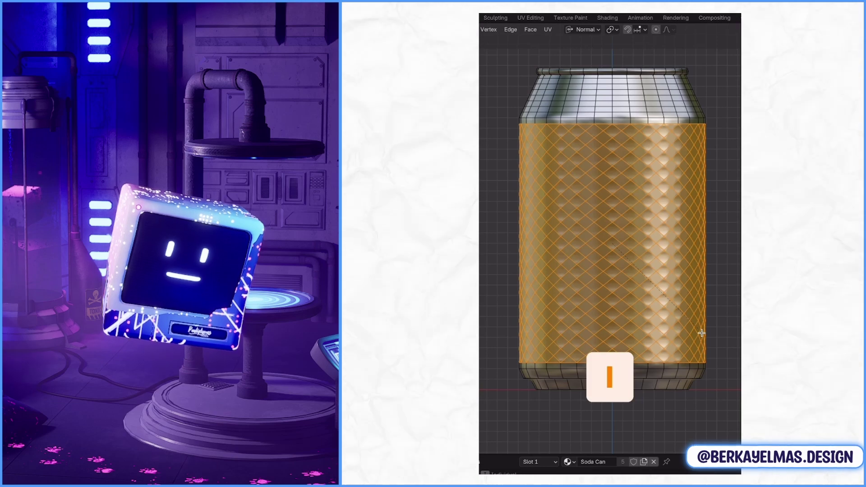
Inset the can wall's diamond faces individually and offset them along their normals with Shrink/Fatten
left_click(701, 332)
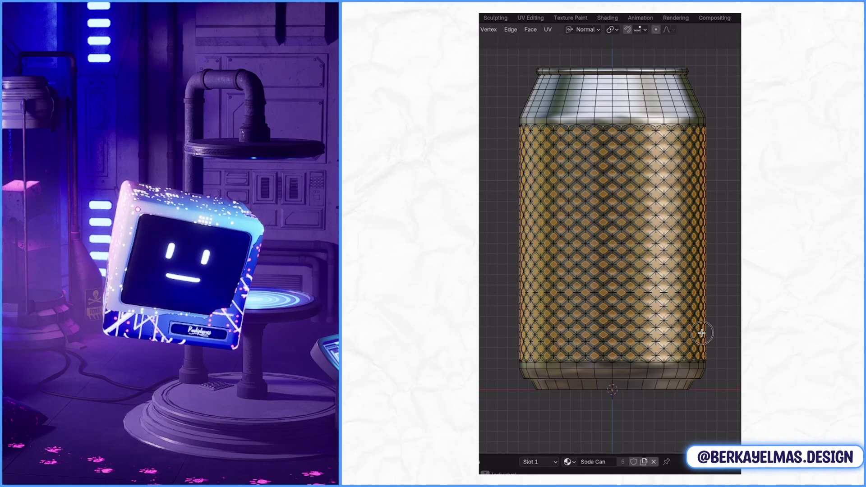
middle_click_drag(701, 333, 692, 301)
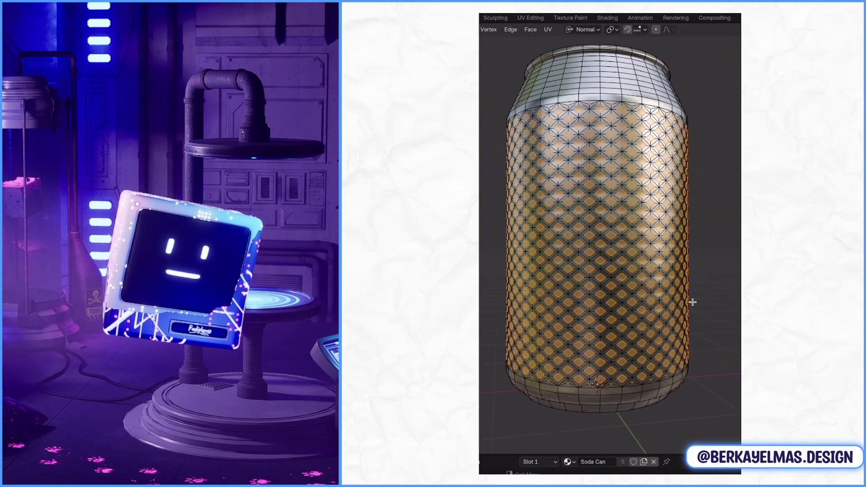
key("alt+s")
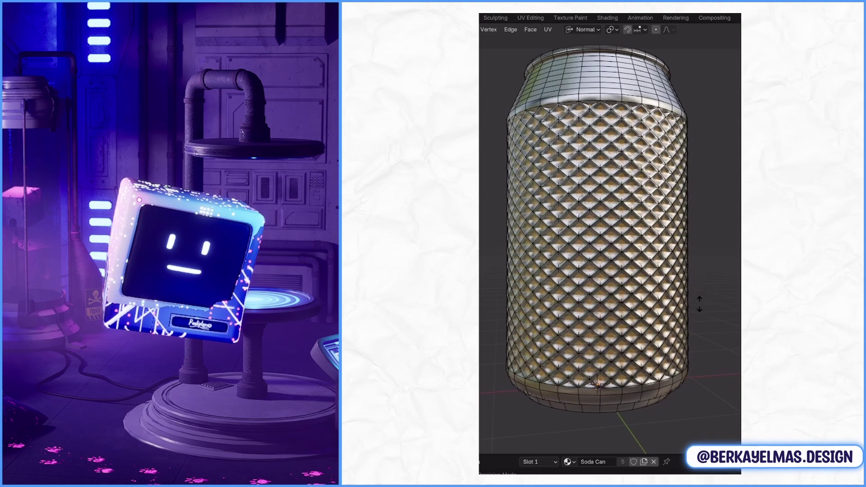
left_click(700, 302)
key("alt+a")
key("Tab")
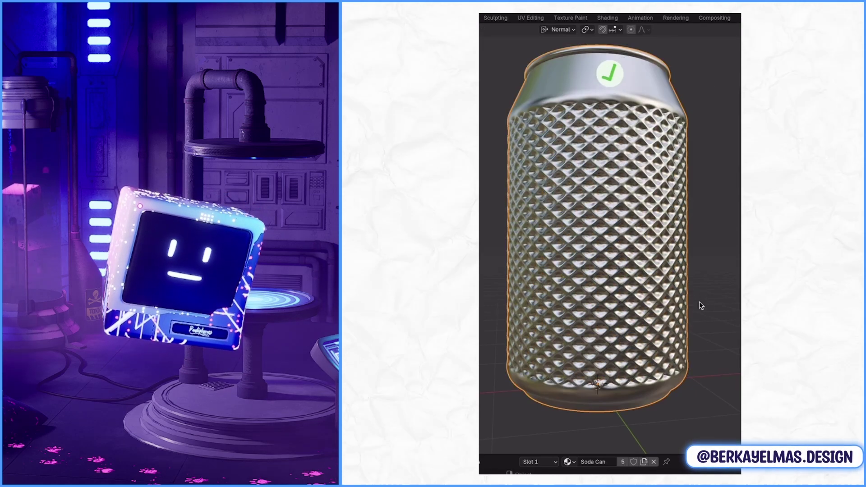
middle_click_drag(669, 261, 662, 225)
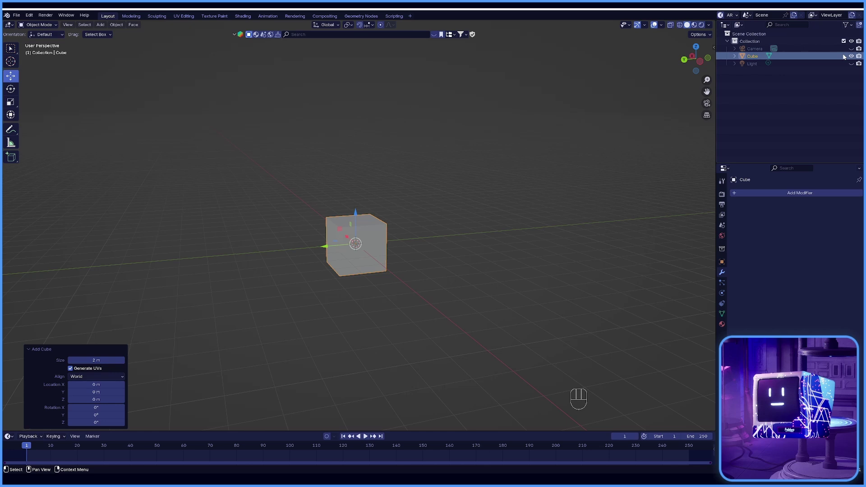
Hide the cube and add a mesh cylinder to the scene
left_click(851, 56)
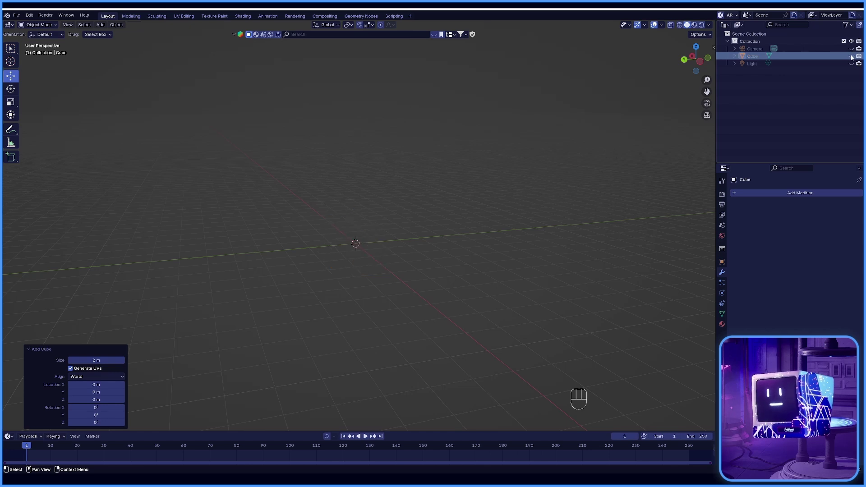
left_click(103, 26)
mouse_move(113, 33)
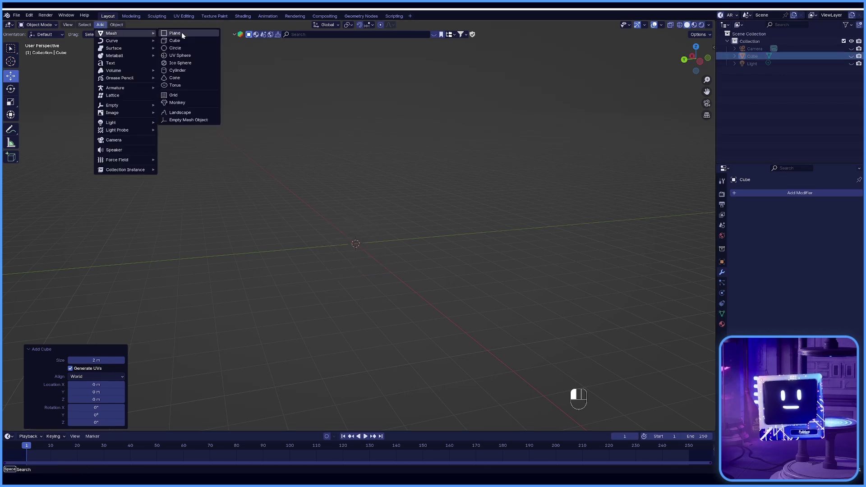
left_click(177, 70)
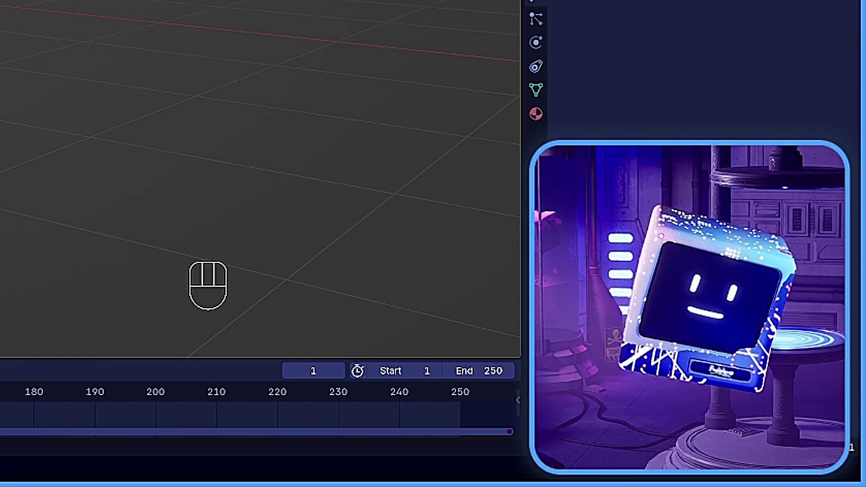
Enter Edit Mode on the cylinder, select the middle band of side faces all around with X-ray on, and poke them
key("Tab")
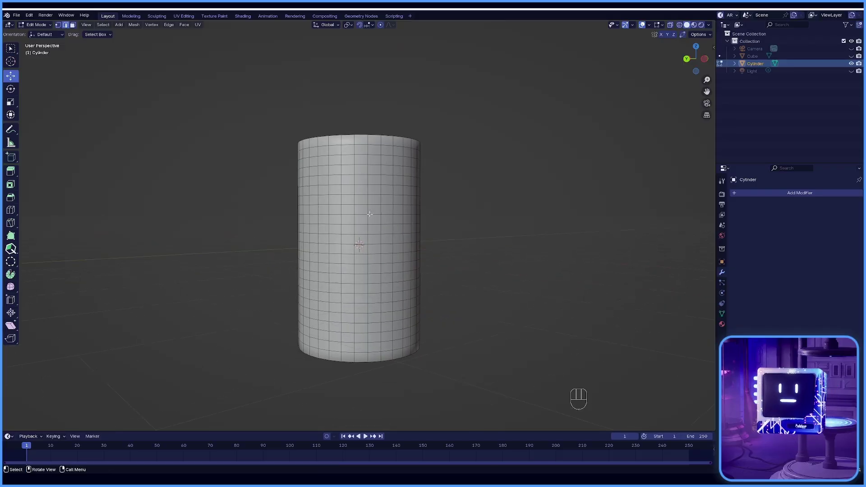
middle_click_drag(370, 214, 586, 63)
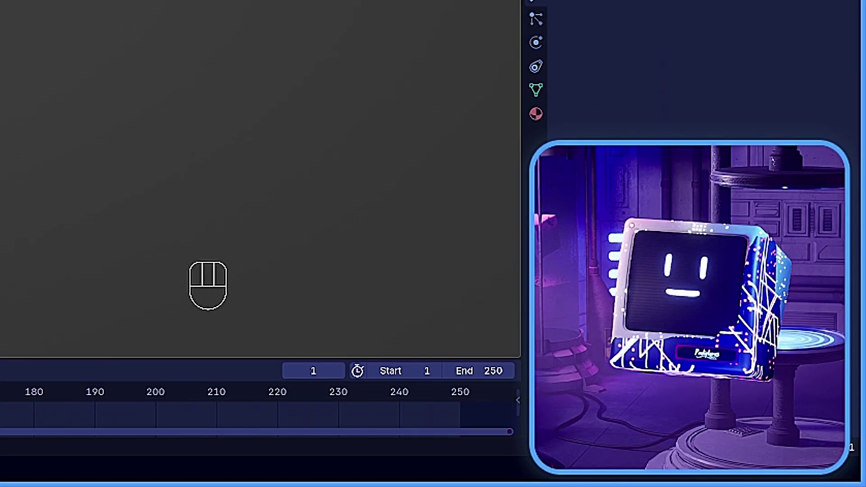
key("ctrl+KP_1")
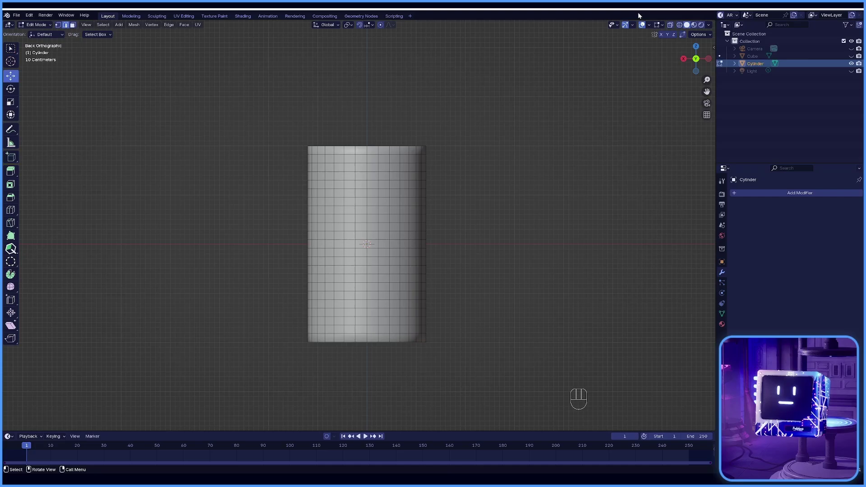
left_click(671, 26)
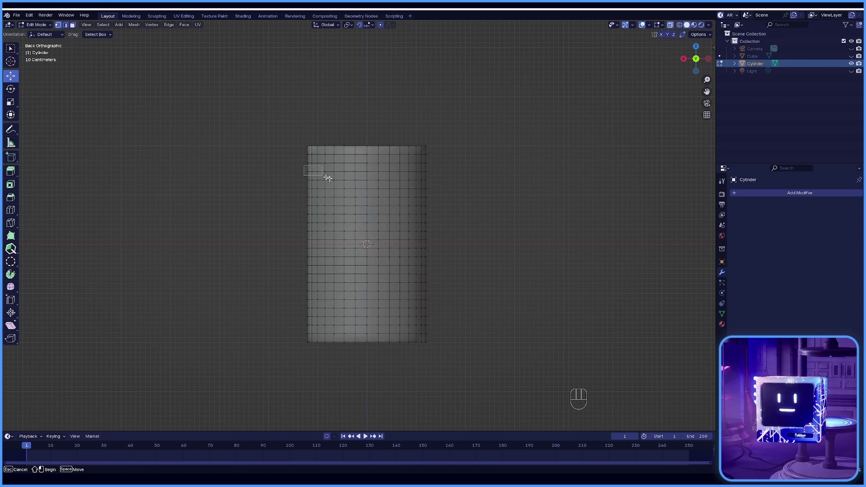
left_click_drag(328, 178, 445, 320)
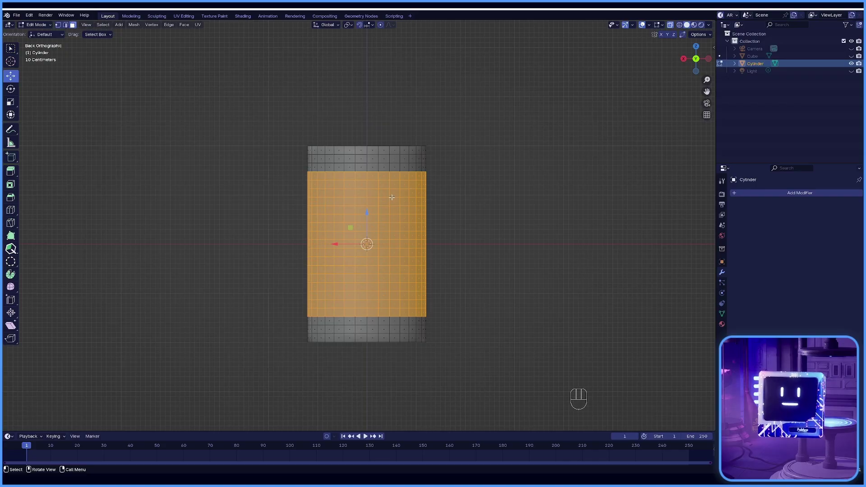
right_click(433, 178)
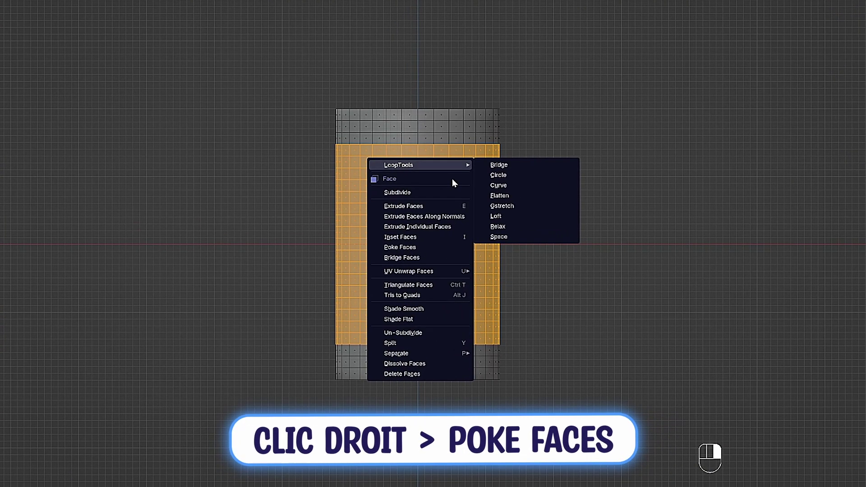
left_click(400, 247)
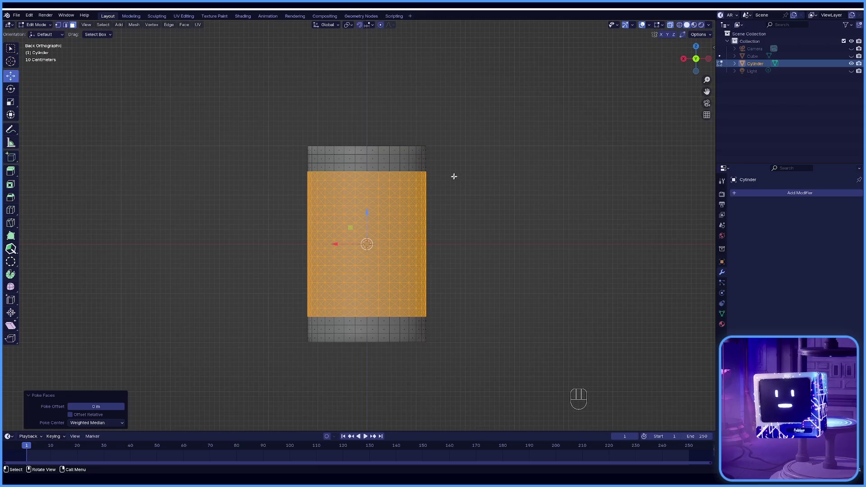
Try to inset the poked triangle faces with the Individual option on, and undo the inset
key("i")
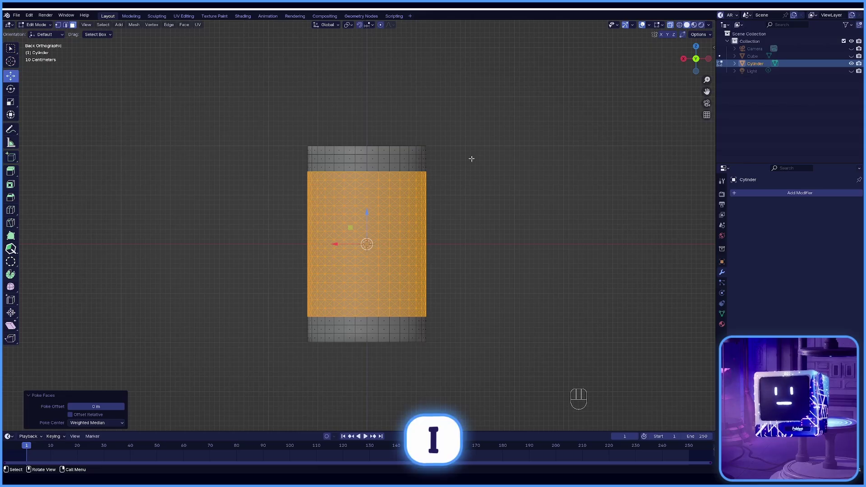
left_click(470, 158)
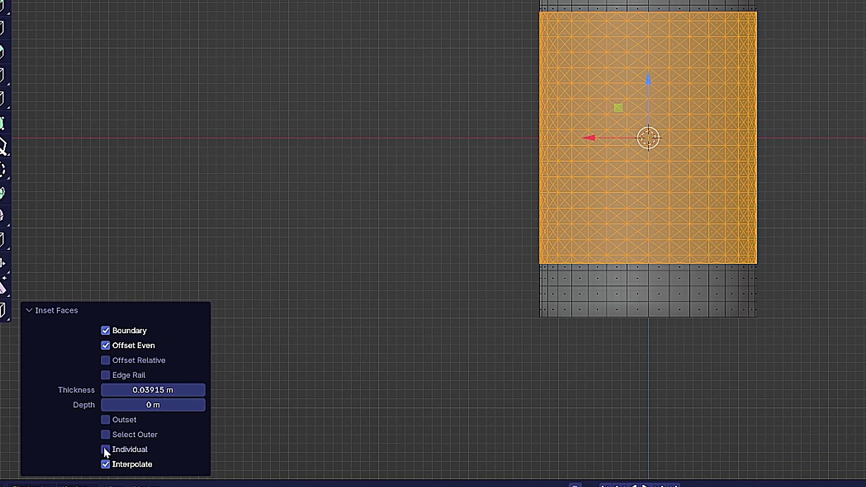
left_click(69, 415)
scroll(681, 108, "up", 3)
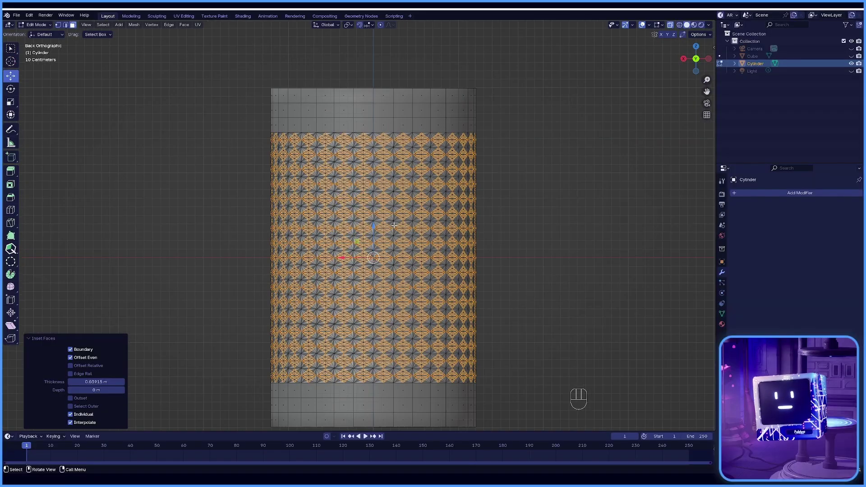
scroll(418, 218, "up", 2)
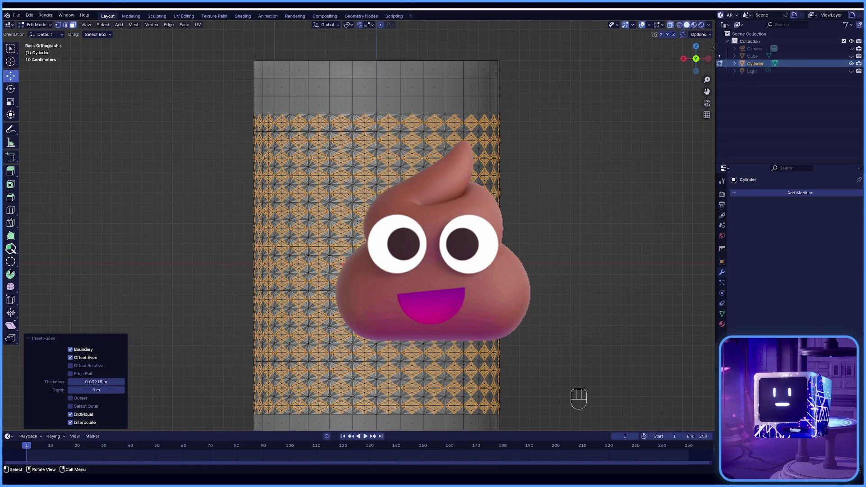
key("ctrl+z")
key("ctrl+z")
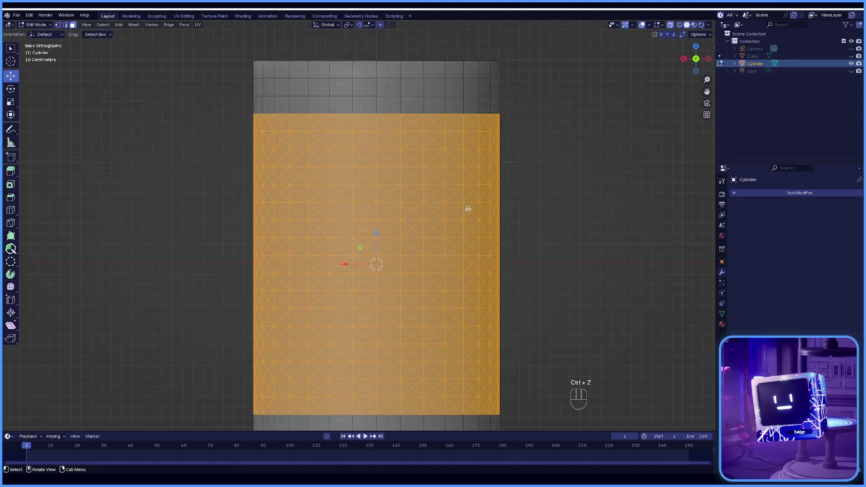
Inset the poked triangles individually by about 0.012 m, turn X-ray off, and offset them inward along their normals with Shrink/Fatten
key("i")
key("i")
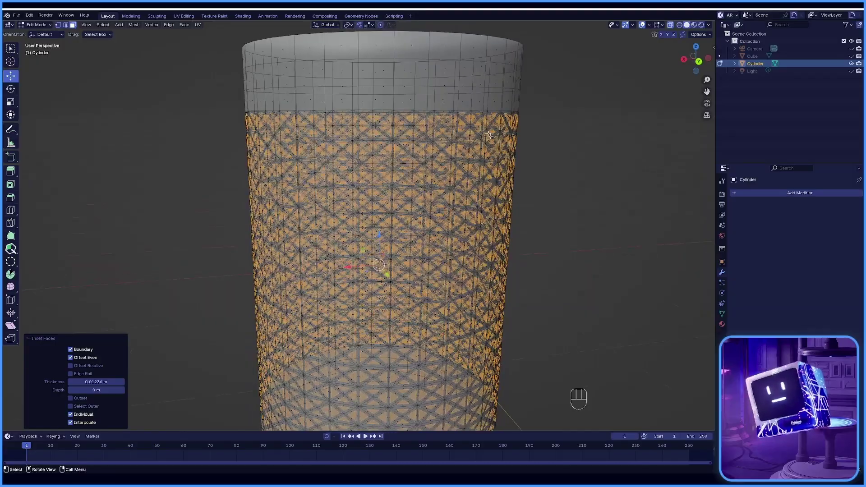
scroll(448, 123, "up", 3)
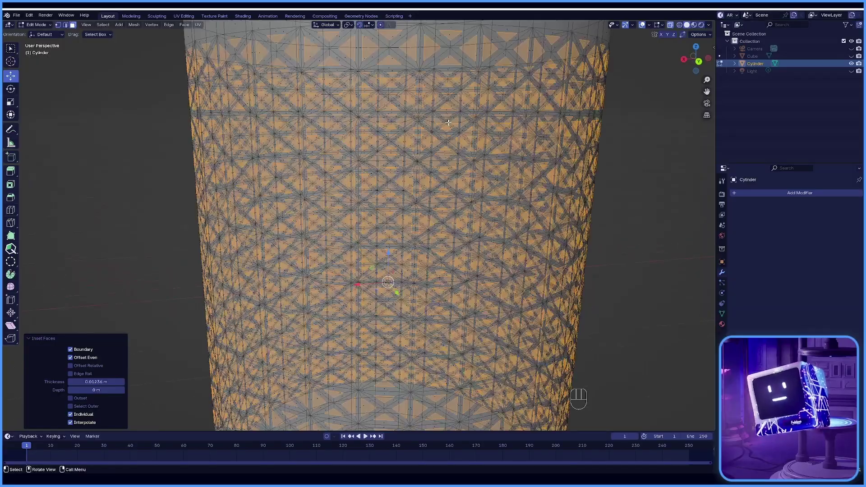
left_click(671, 25)
scroll(509, 135, "down", 5)
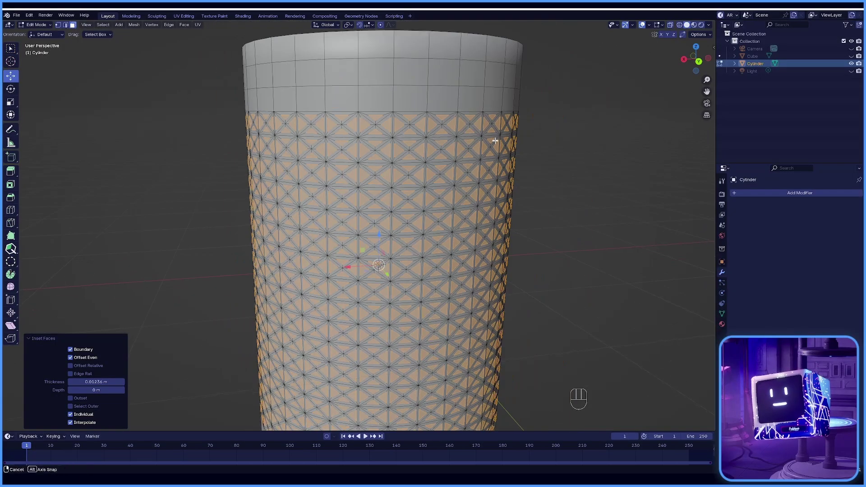
key("alt+s")
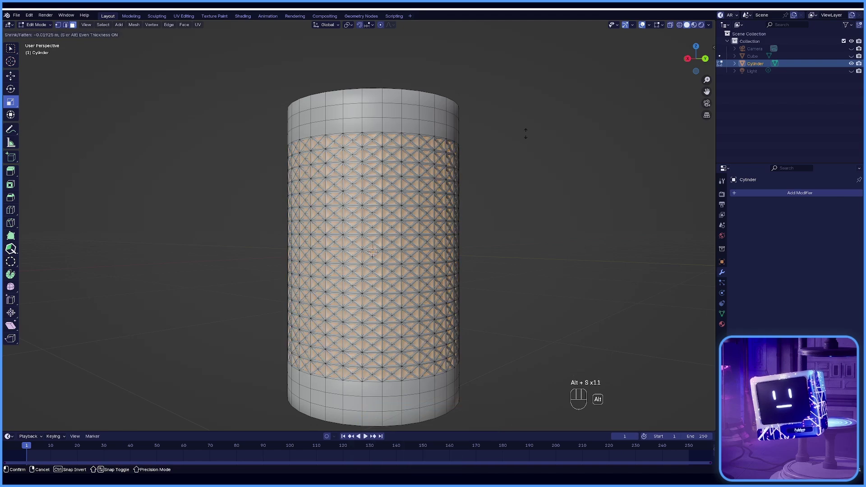
Select the unpoked cylinder's side faces except the rows near both ends, through the mesh from the back view, and poke them
middle_click_drag(424, 280, 394, 285)
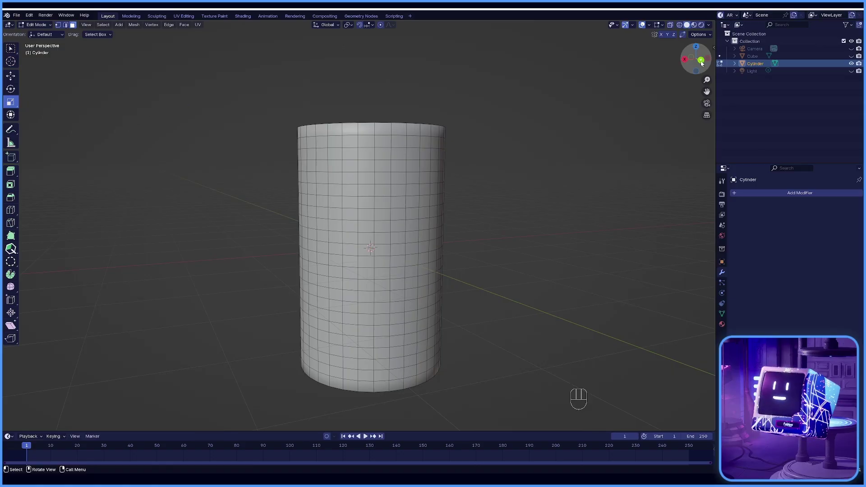
left_click(704, 66)
left_click(671, 26)
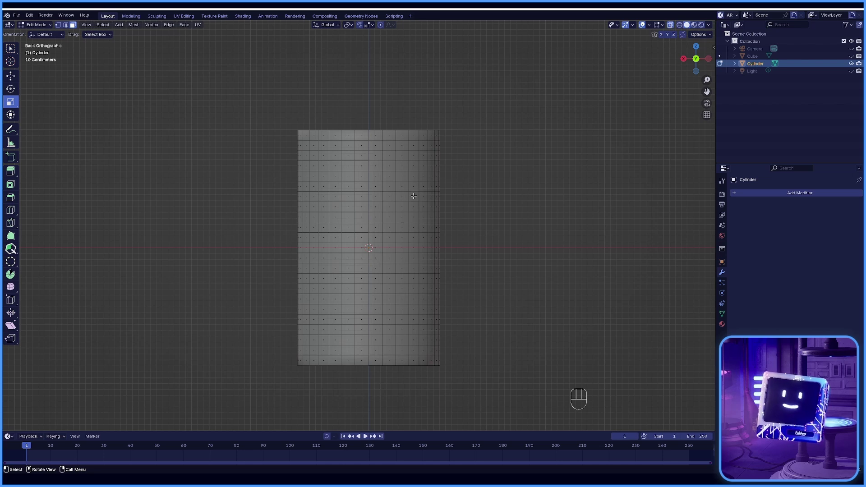
left_click_drag(291, 161, 468, 303)
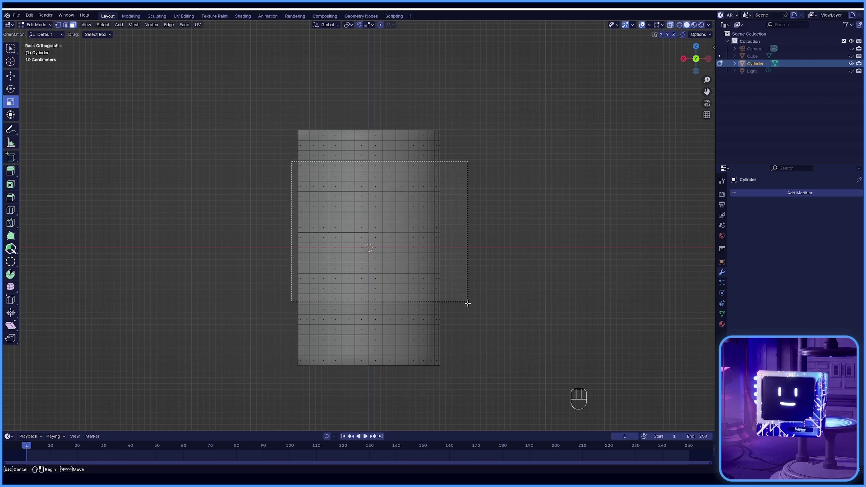
left_click_drag(462, 343, 463, 344)
right_click(356, 199)
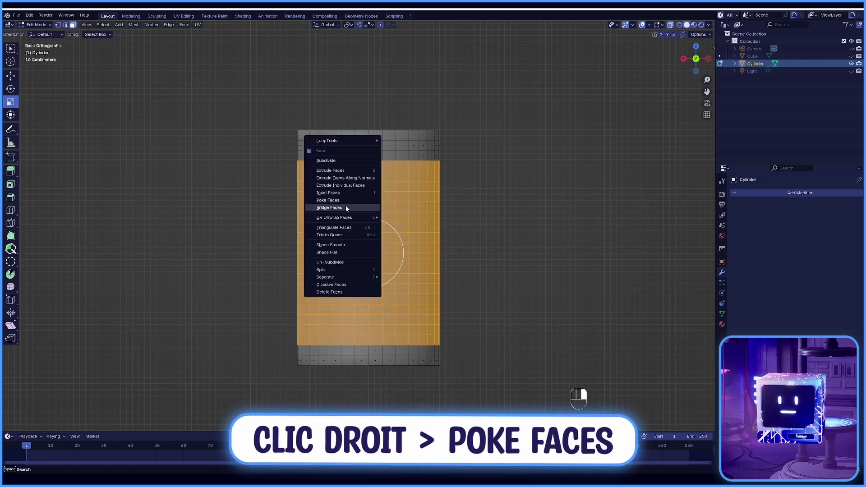
left_click(350, 196)
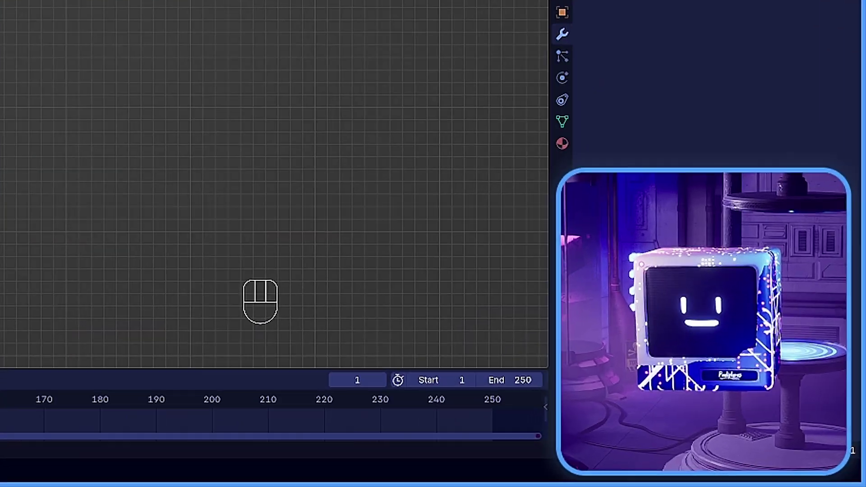
Convert the selected band's poked triangles to quads with Tris to Quads
key("alt+j")
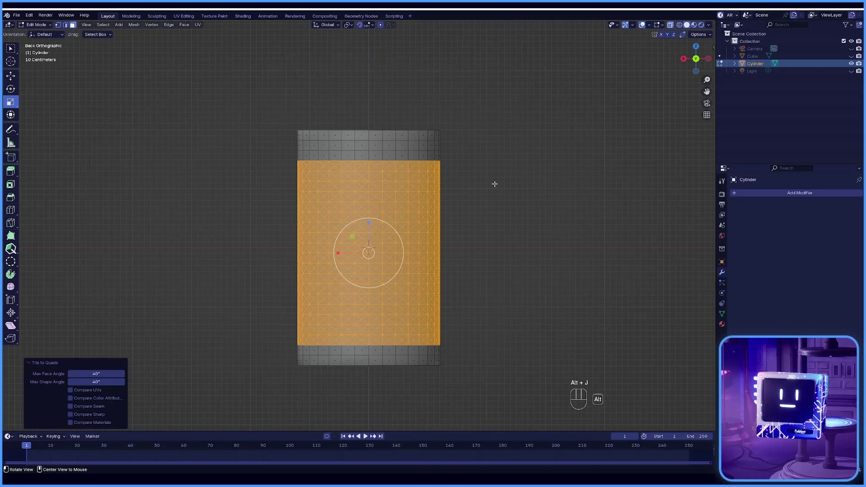
key("ctrl+alt+j")
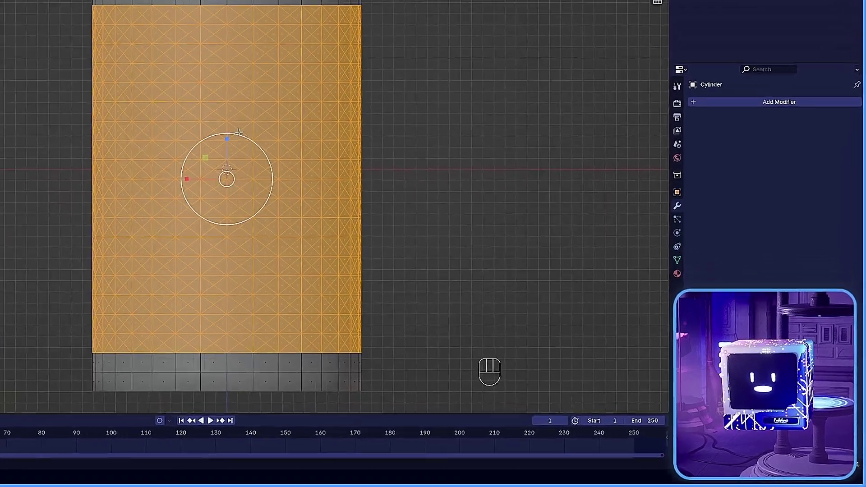
key("alt+j")
key("shift+j")
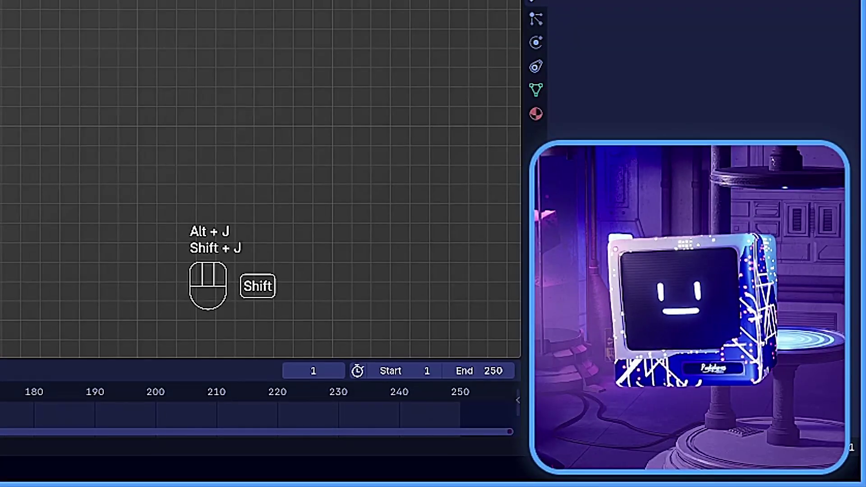
key("ctrl+j")
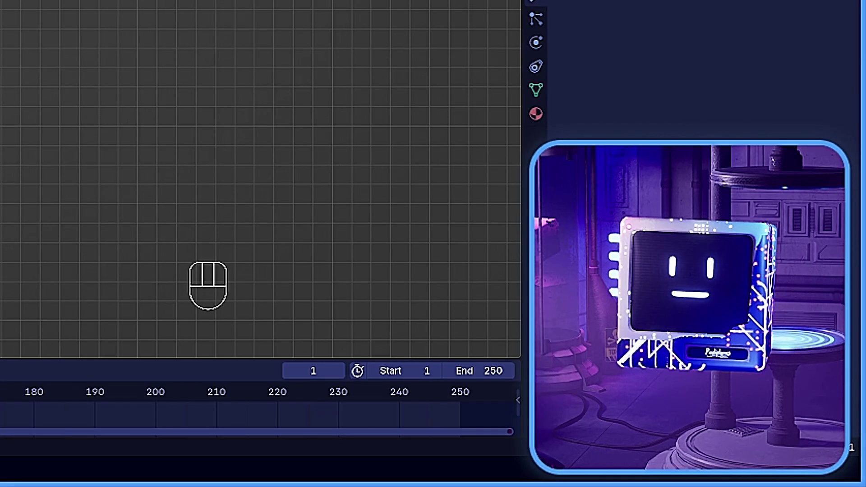
key("KP_1")
key("alt+j")
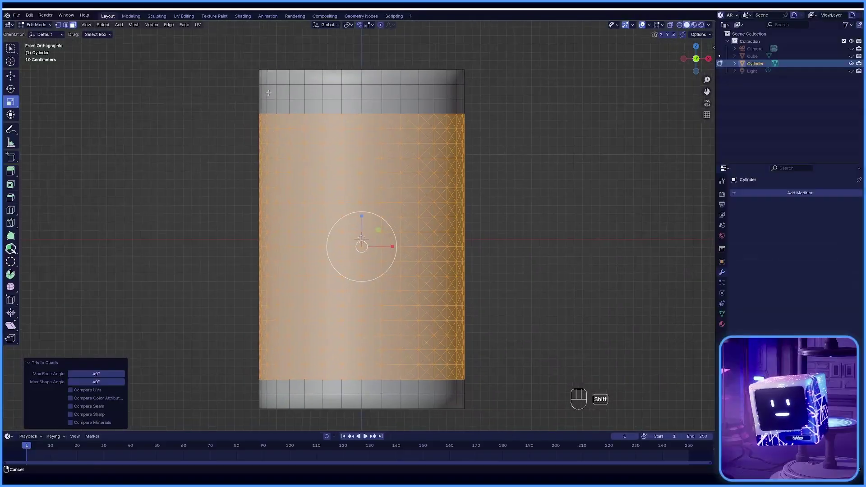
Apply Tris to Quads again to the selected band and inspect the cylinder wall in perspective
middle_click_drag(316, 203, 328, 205, "shift")
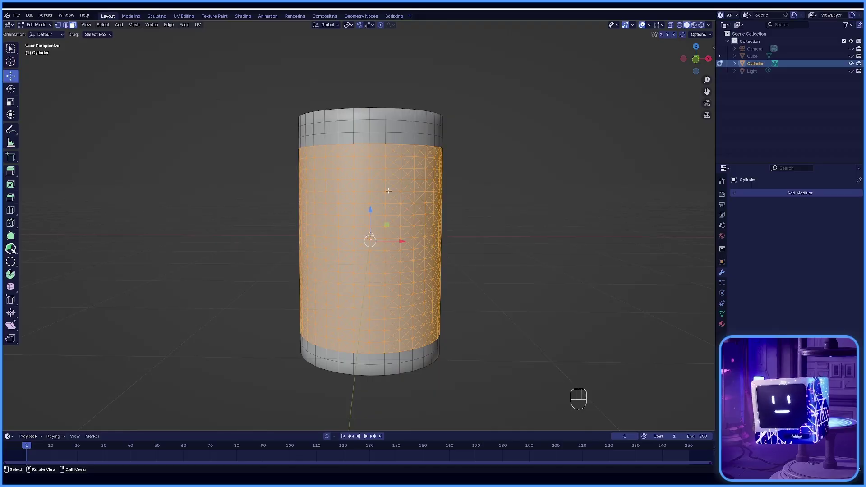
right_click(388, 190)
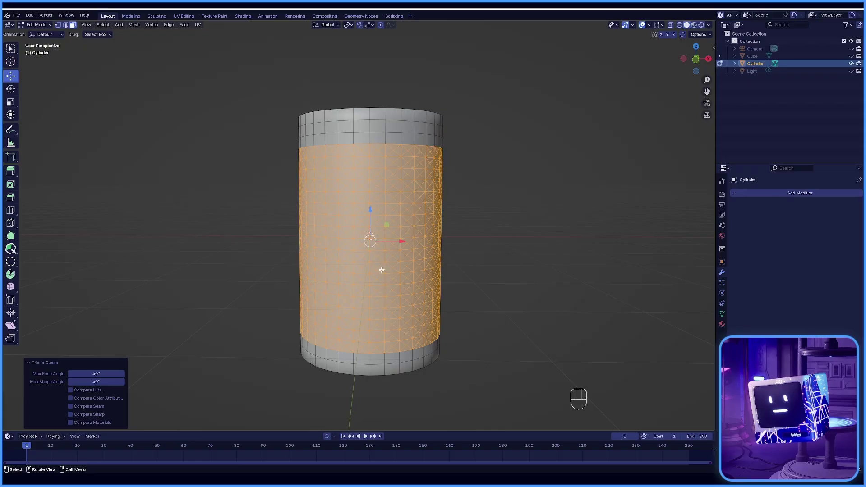
scroll(364, 244, "up", 2)
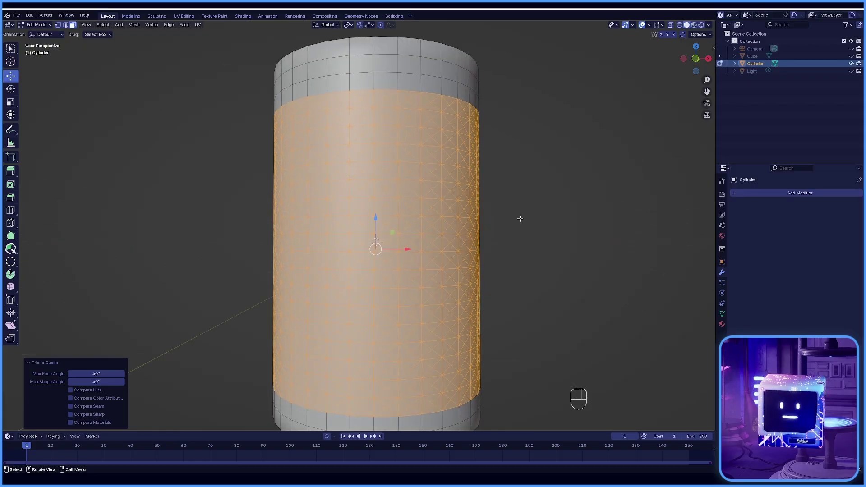
scroll(520, 219, "down", 1)
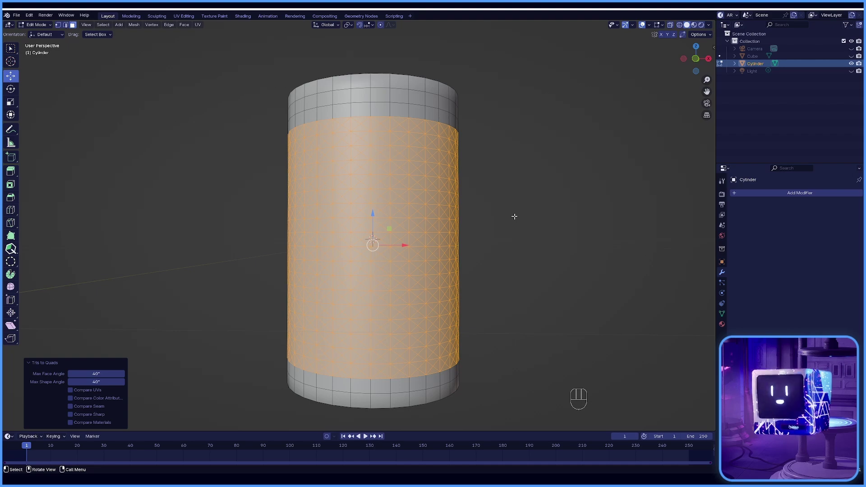
Hide the cylinder, unhide the cube and enter Edit Mode on the cube
key("Tab")
left_click(852, 63)
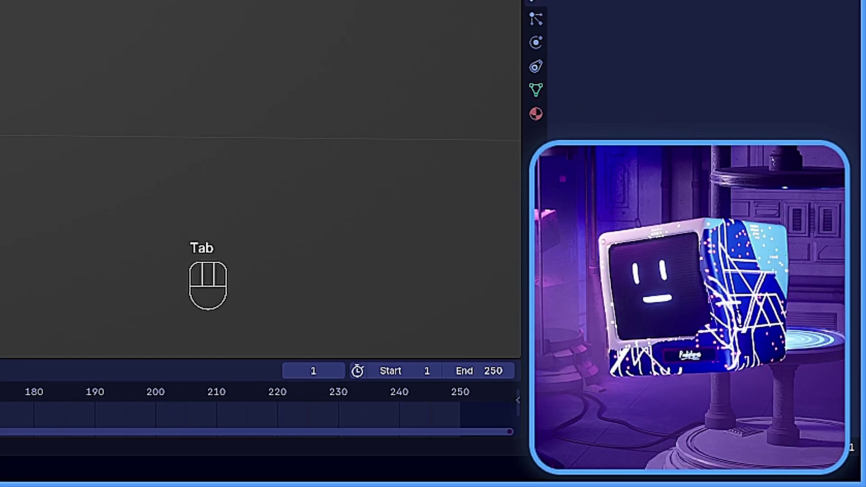
left_click(851, 56)
middle_click_drag(300, 257, 334, 285)
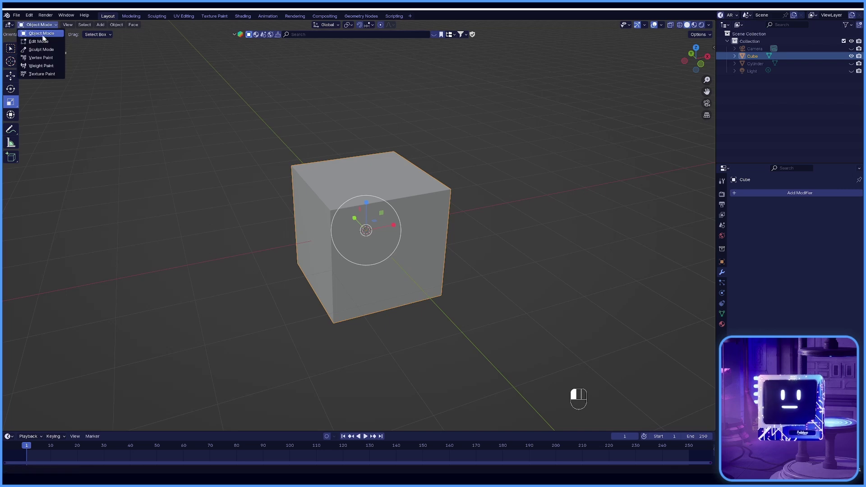
left_click(42, 41)
Triangulate all of the cube's faces with the Beauty method and reselect the whole mesh
left_click(460, 236)
middle_click_drag(460, 236, 450, 236)
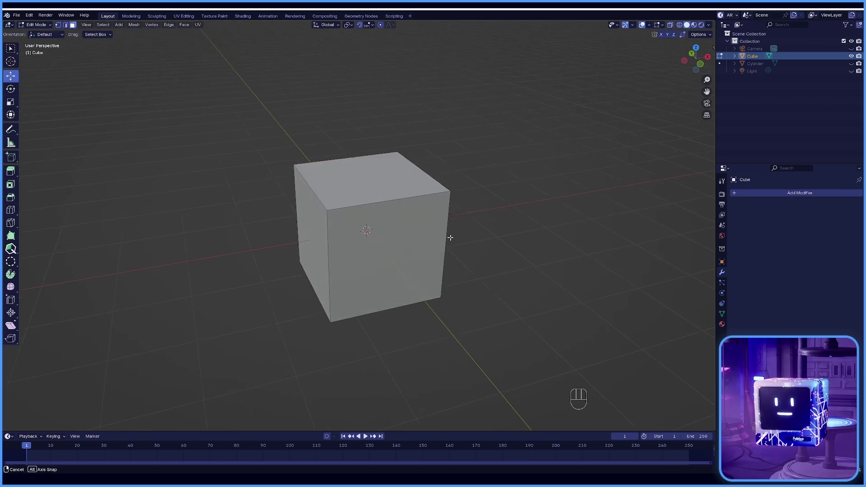
key("ctrl+z")
key("ctrl+t")
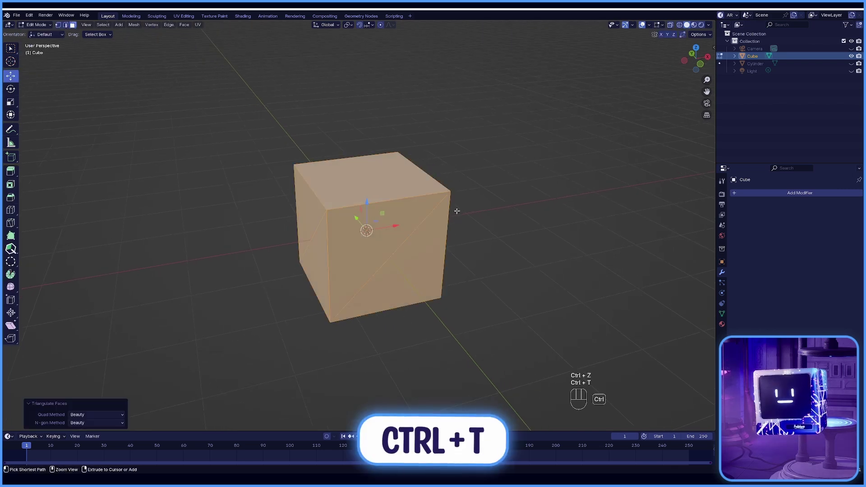
left_click(475, 202)
middle_click_drag(475, 202, 456, 213)
key("a")
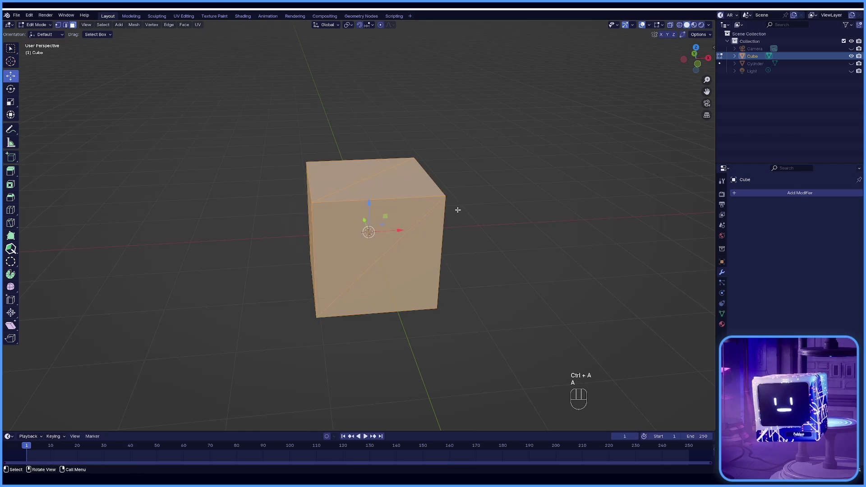
Convert the cube's triangulated faces back to quads and reselect the whole mesh
key("alt+j")
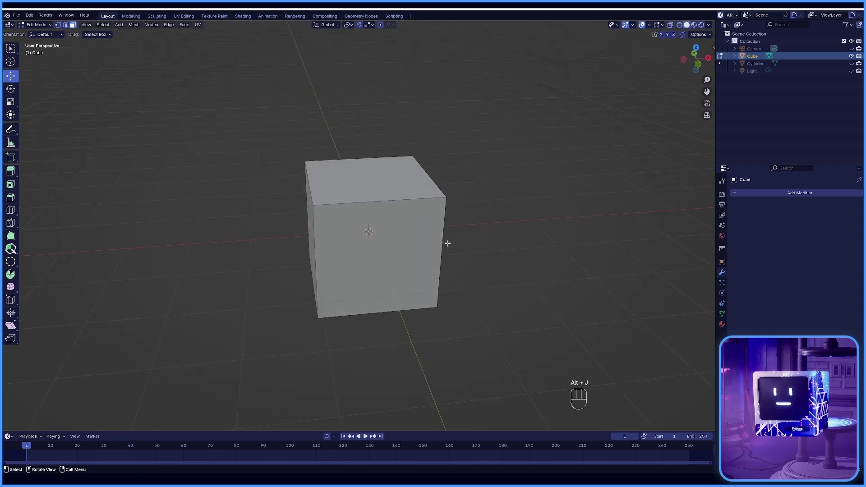
key("a")
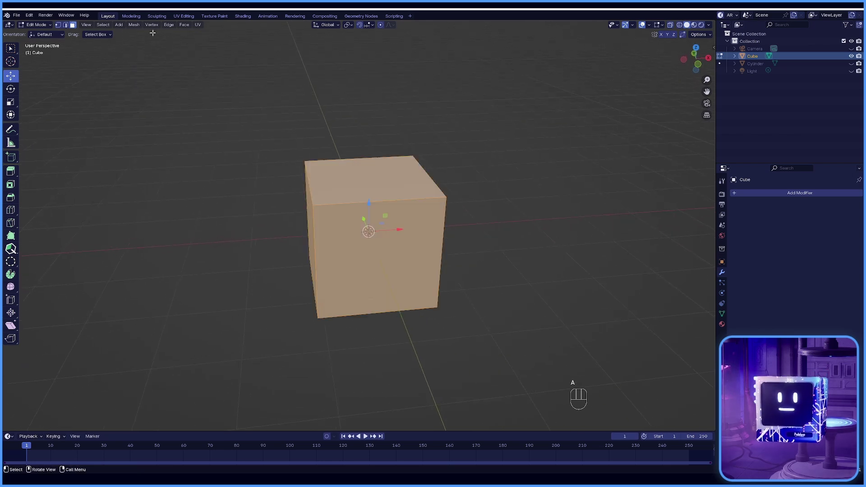
Poke all of the cube's faces and merge the resulting triangles into diamond-shaped quads with Tris to Quads
right_click(387, 228)
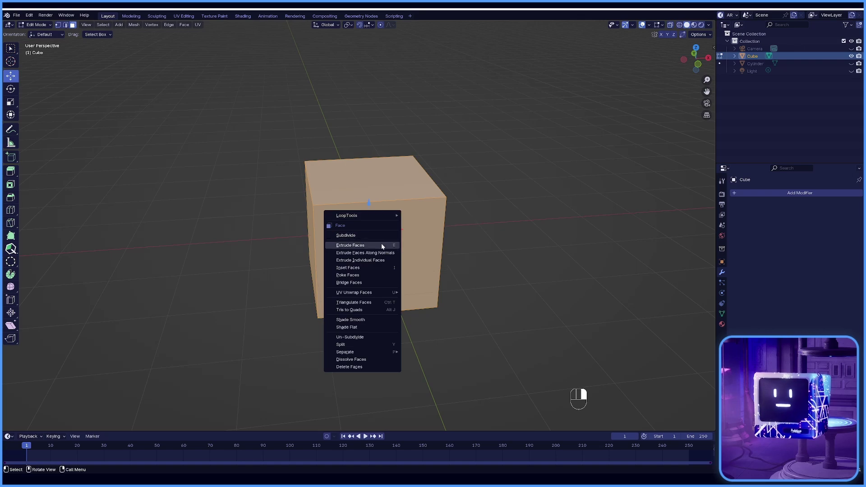
left_click(364, 273)
middle_click_drag(396, 244, 396, 219)
key("alt+j")
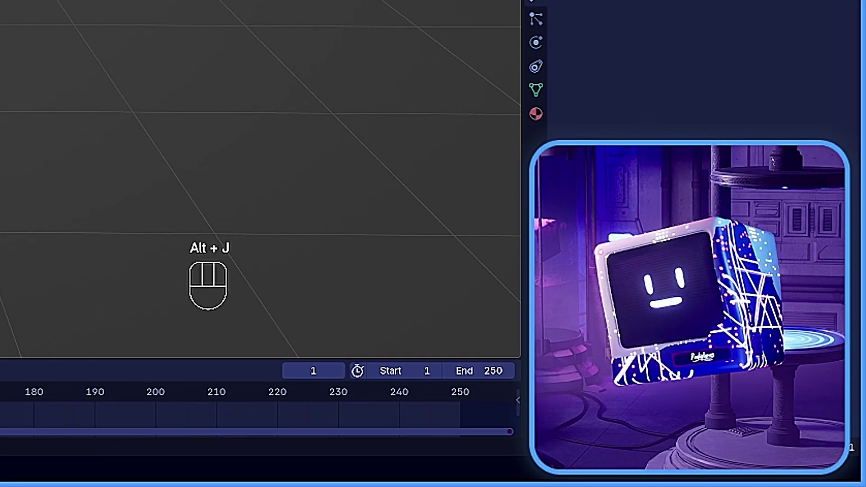
left_click(474, 208)
middle_click_drag(474, 208, 444, 227)
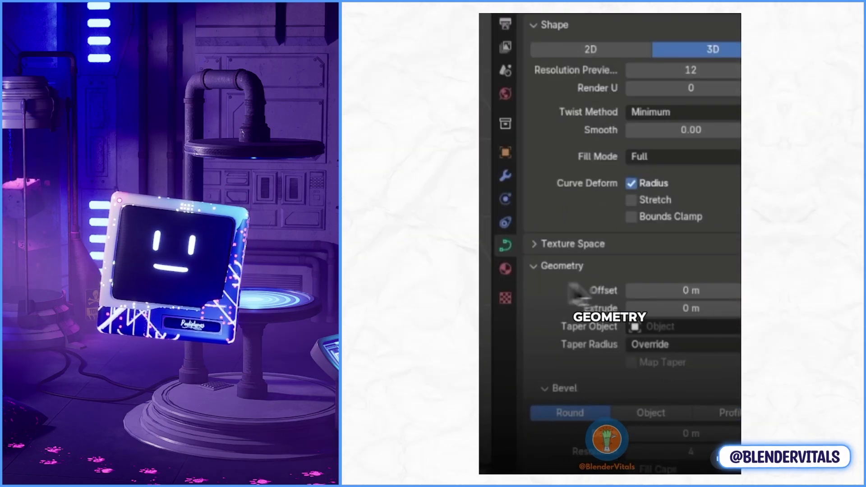
Adjust the curve's round bevel depth in its geometry settings
scroll(576, 280, "down", 8)
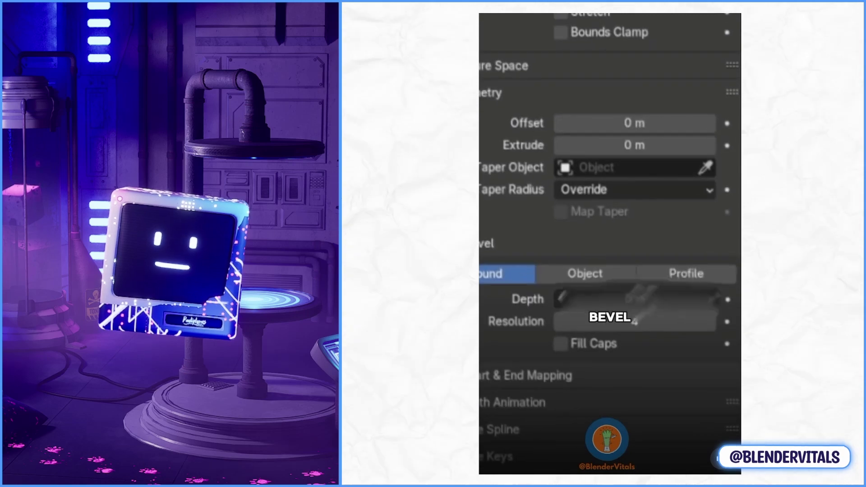
left_click_drag(582, 301, 605, 302)
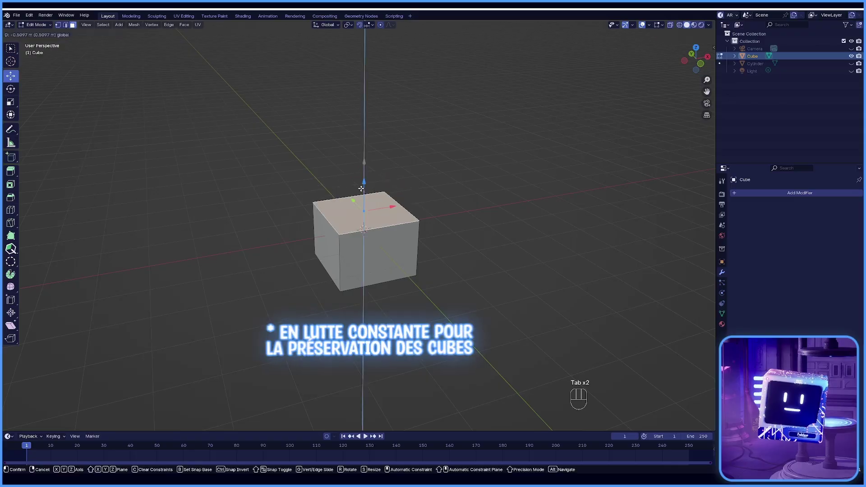
Flatten the cube into a single flat plane, scale it up by about 4 and return to Object Mode
key("KP_Decimal")
key("ctrl+z")
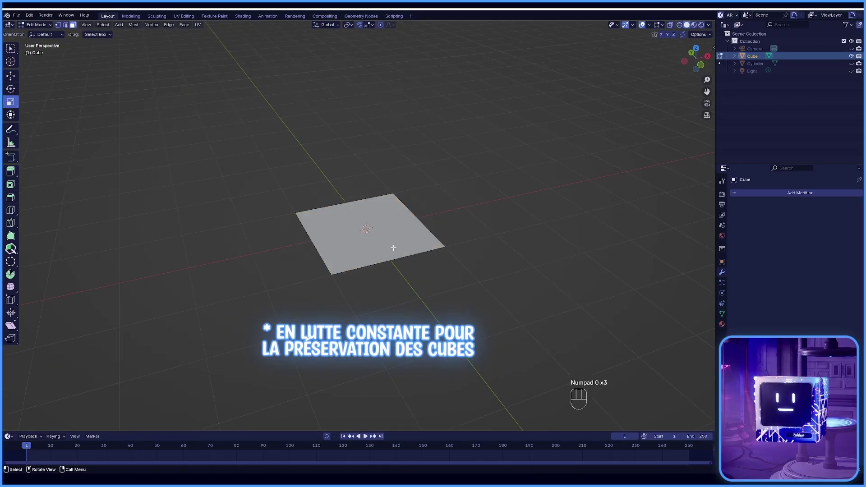
key("s")
left_click(416, 213)
middle_click_drag(416, 213, 416, 213)
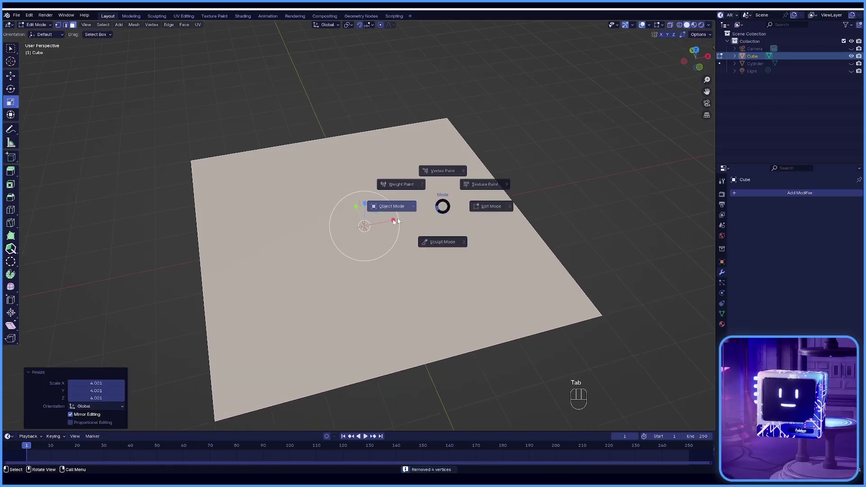
left_click(398, 221)
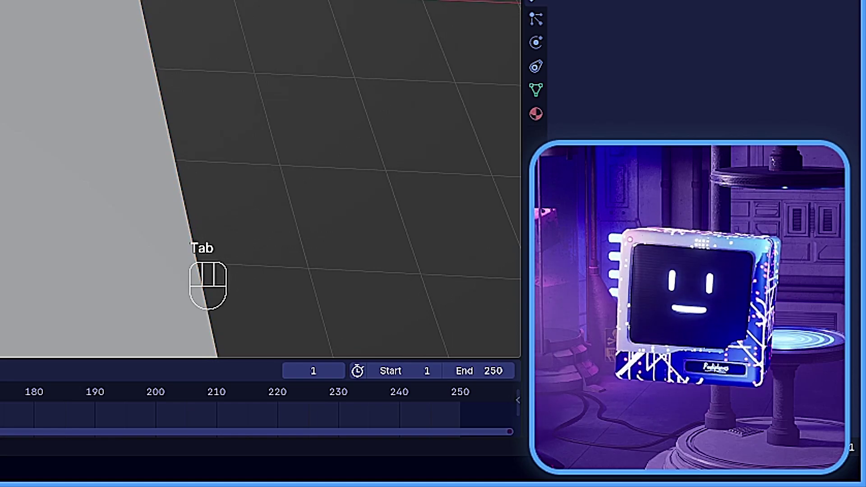
scroll(385, 183, "down", 2)
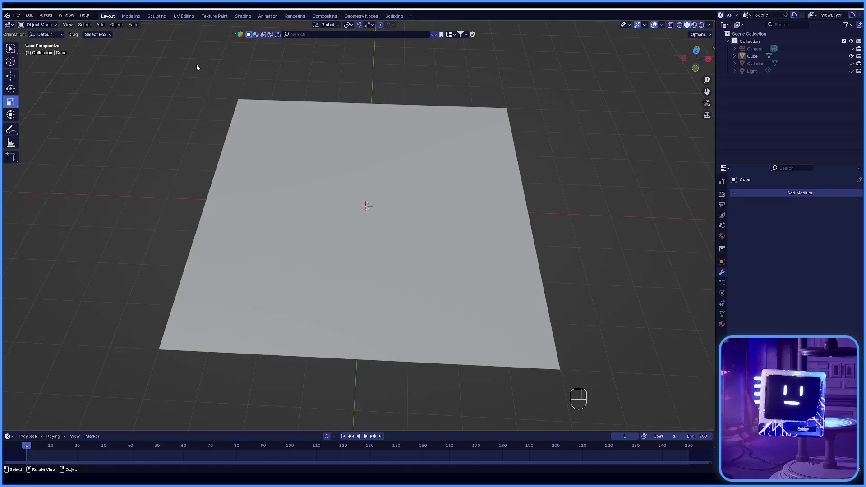
Add a Bézier curve to the scene and delete its default points in Edit Mode
left_click(104, 25)
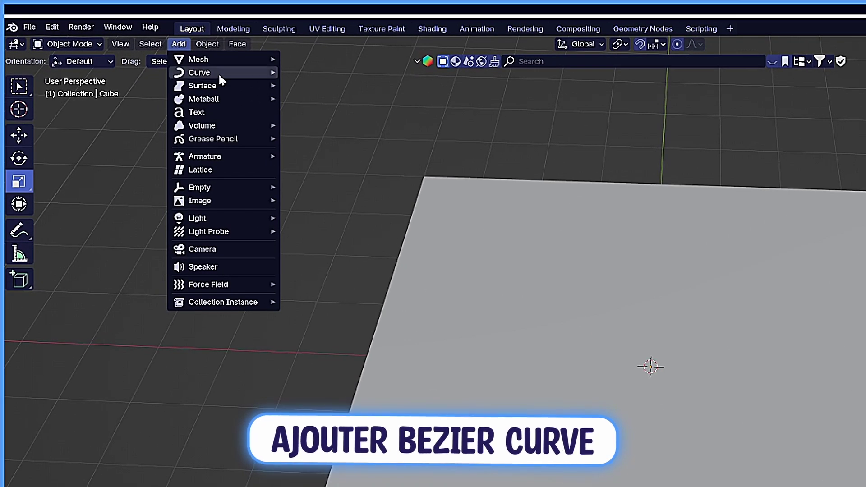
mouse_move(220, 72)
left_click(311, 70)
key("Tab")
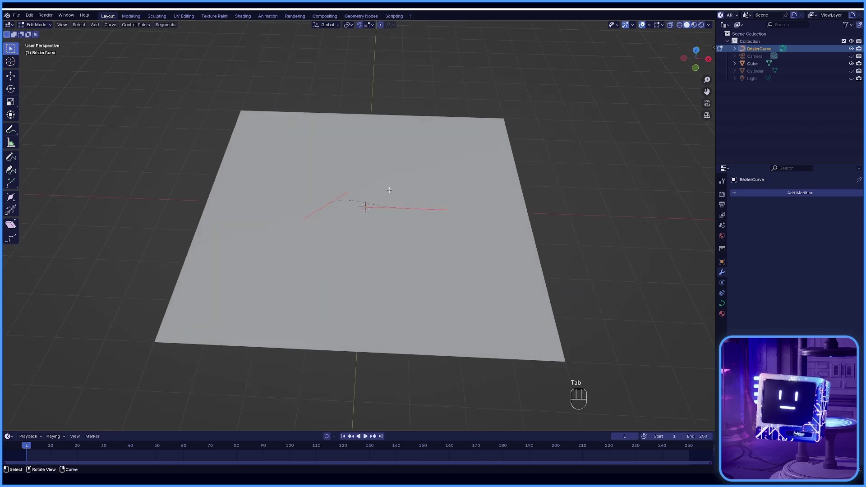
scroll(389, 190, "up", 3)
key("x")
left_click(390, 187)
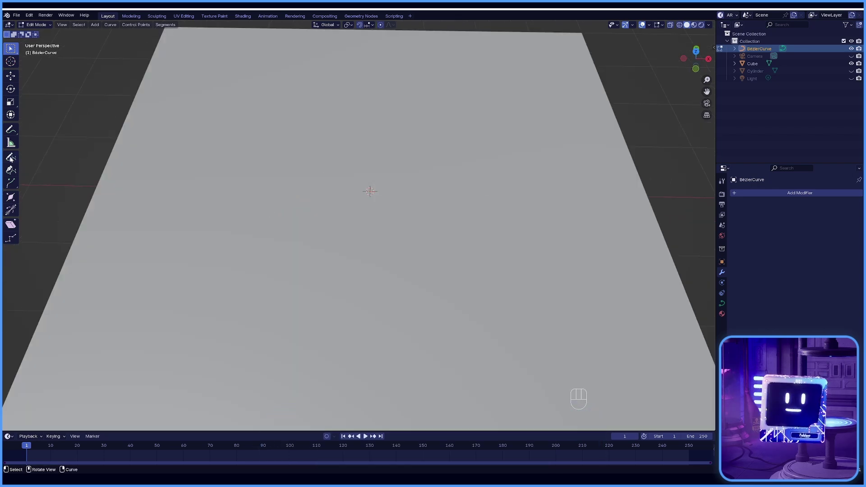
Draw a freehand heart on the plane using the Draw tool with surface projection
left_click(10, 157)
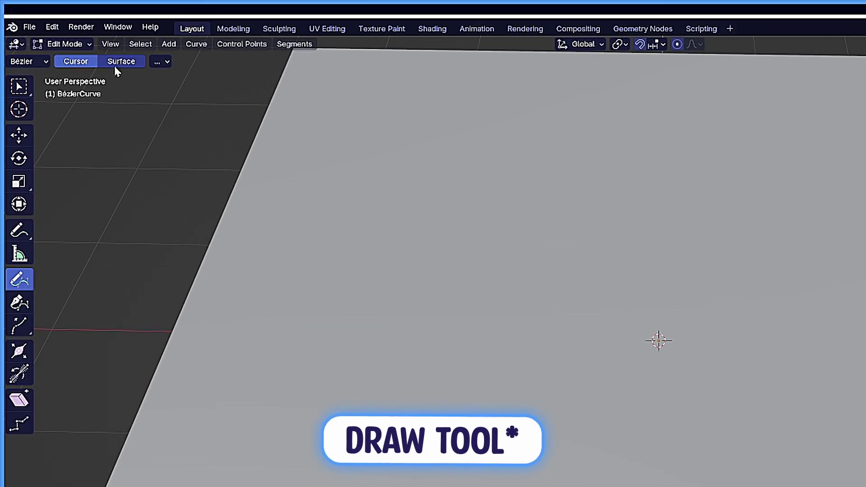
left_click(121, 61)
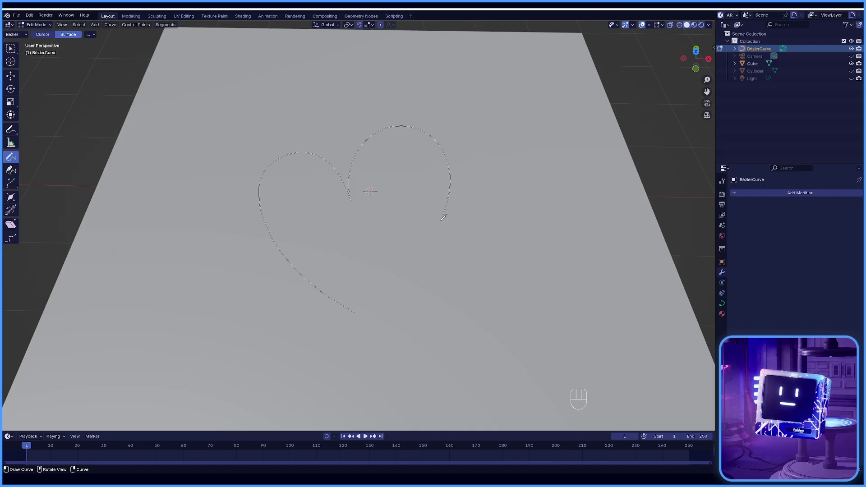
left_click_drag(377, 299, 362, 310)
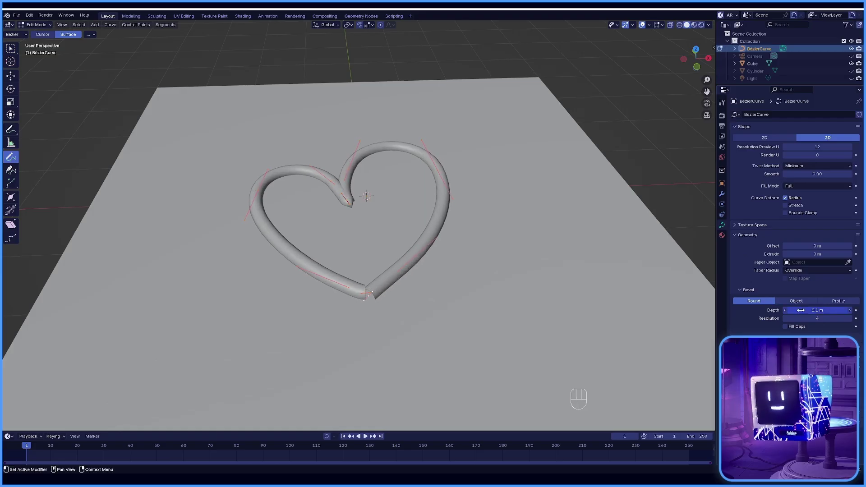
Set the curve's bevel depth to 0.04 m and handwrite text beginning with "Abonn" and ending in an exclamation mark on the plane
mouse_move(230, 402)
left_mouse_down()
mouse_move(336, 366)
mouse_move(358, 340)
left_mouse_up()
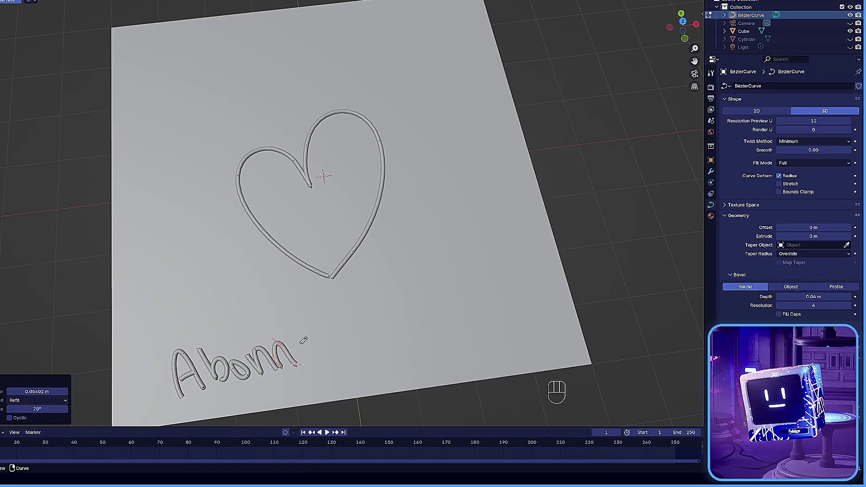
mouse_move(305, 332)
left_mouse_down()
mouse_move(331, 351)
mouse_move(374, 304)
mouse_move(399, 301)
left_mouse_up()
left_click_drag(477, 216, 508, 318)
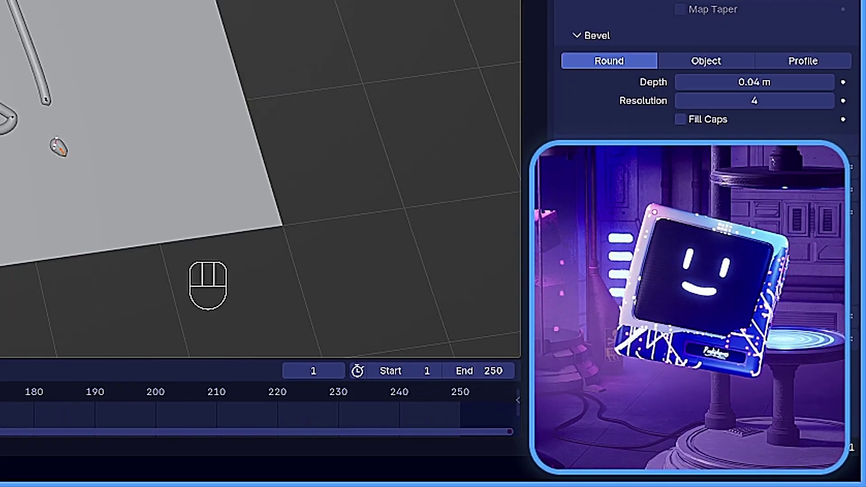